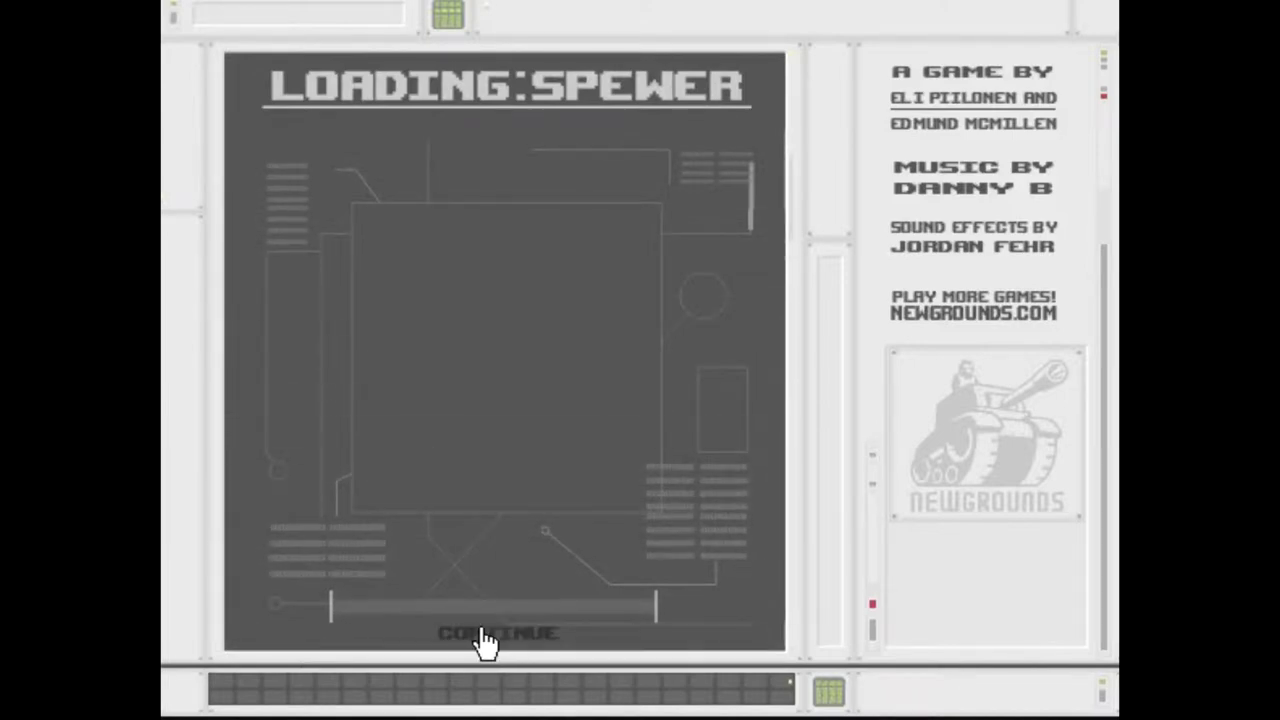
Get past the loading screen with CONTINUE and the title screen with START
click(484, 638)
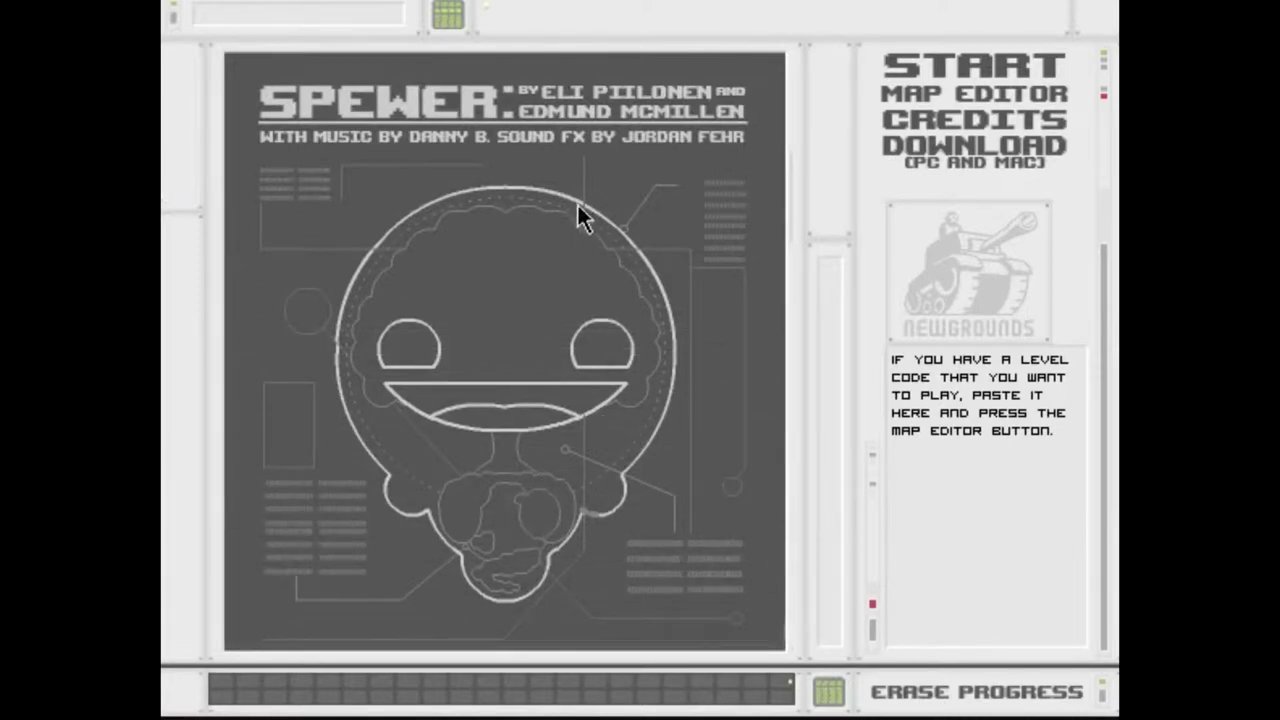
click(926, 68)
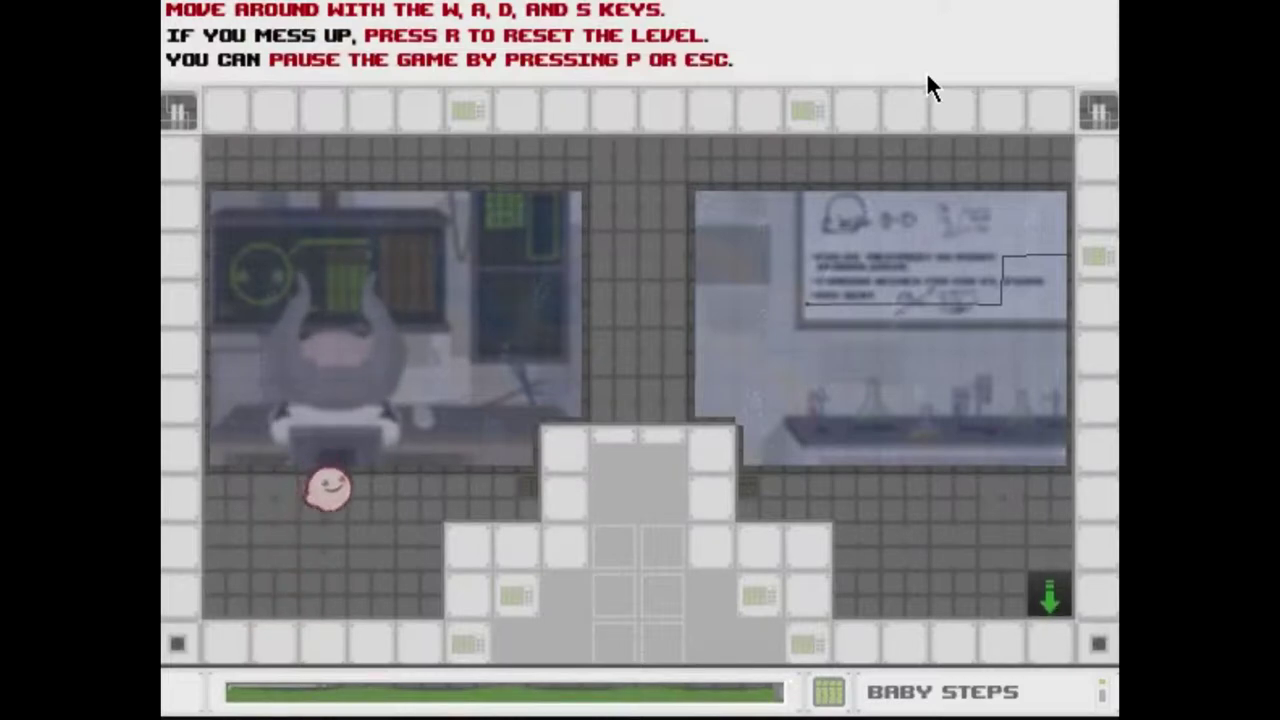
Guide the blob across Baby Steps' center platform and jump to the exit arrow
key(s)
key(d)
key(d)
key(d)
key(w)
key(d)
key(d)
key(w)
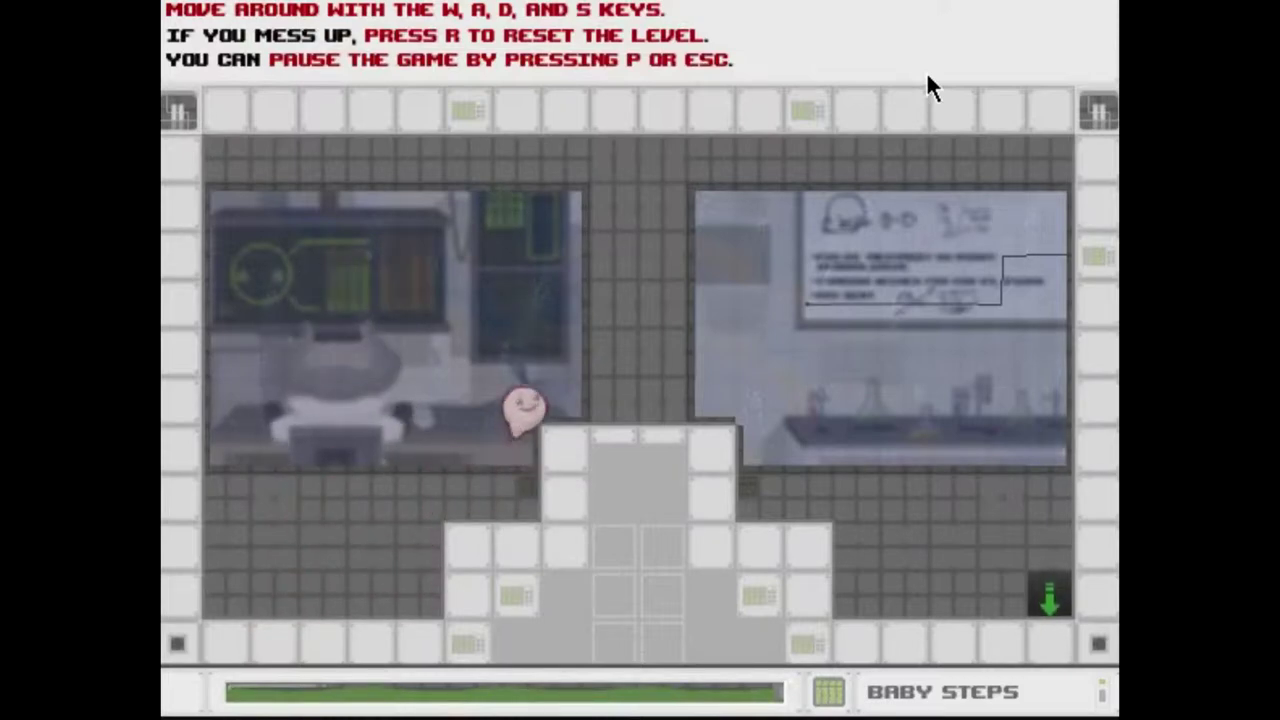
key(w)
key(d)
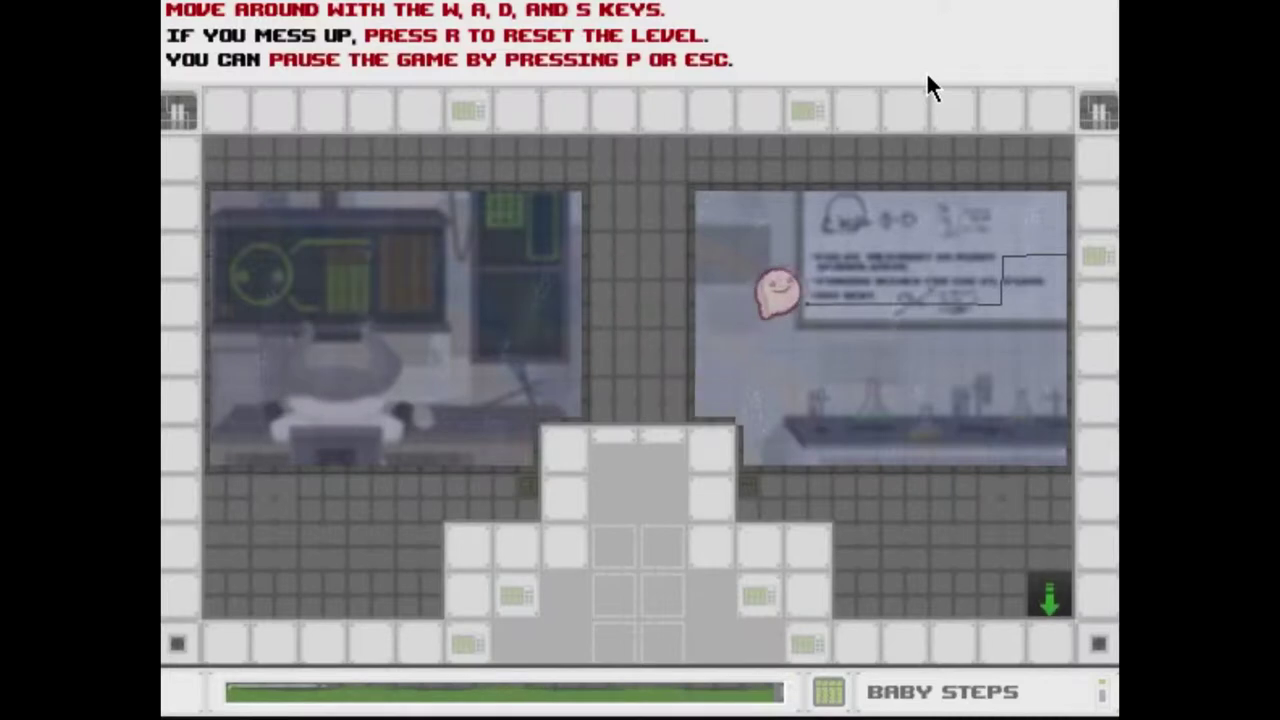
key(d)
key(d)
key(d)
key(d)
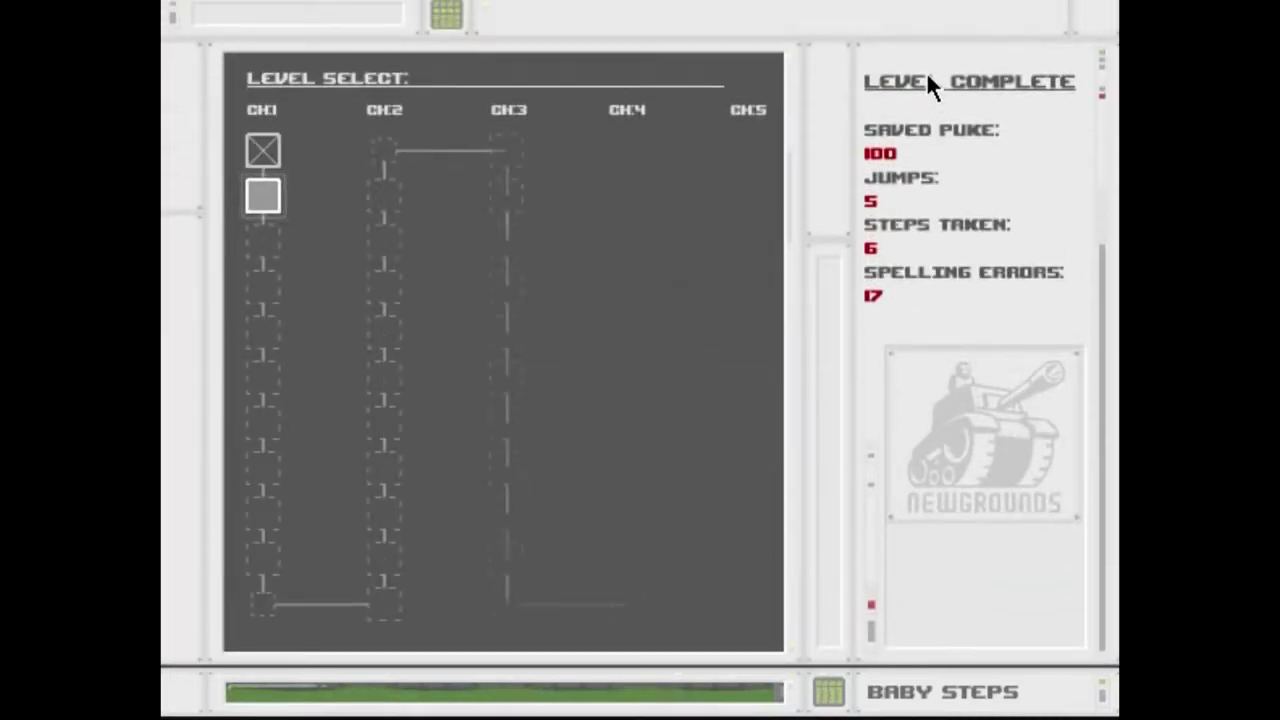
Play Mind the Gaps, jumping along the left ledge and center platform to the right room's exit
click(264, 196)
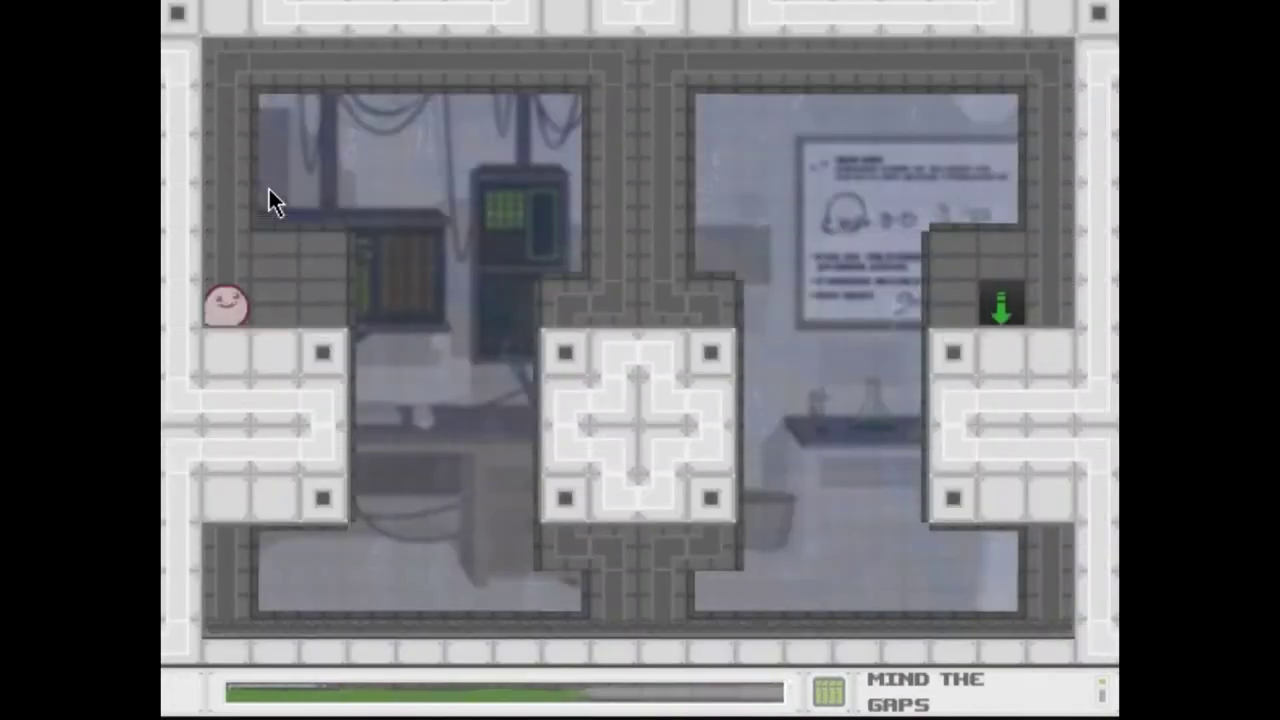
key(Up)
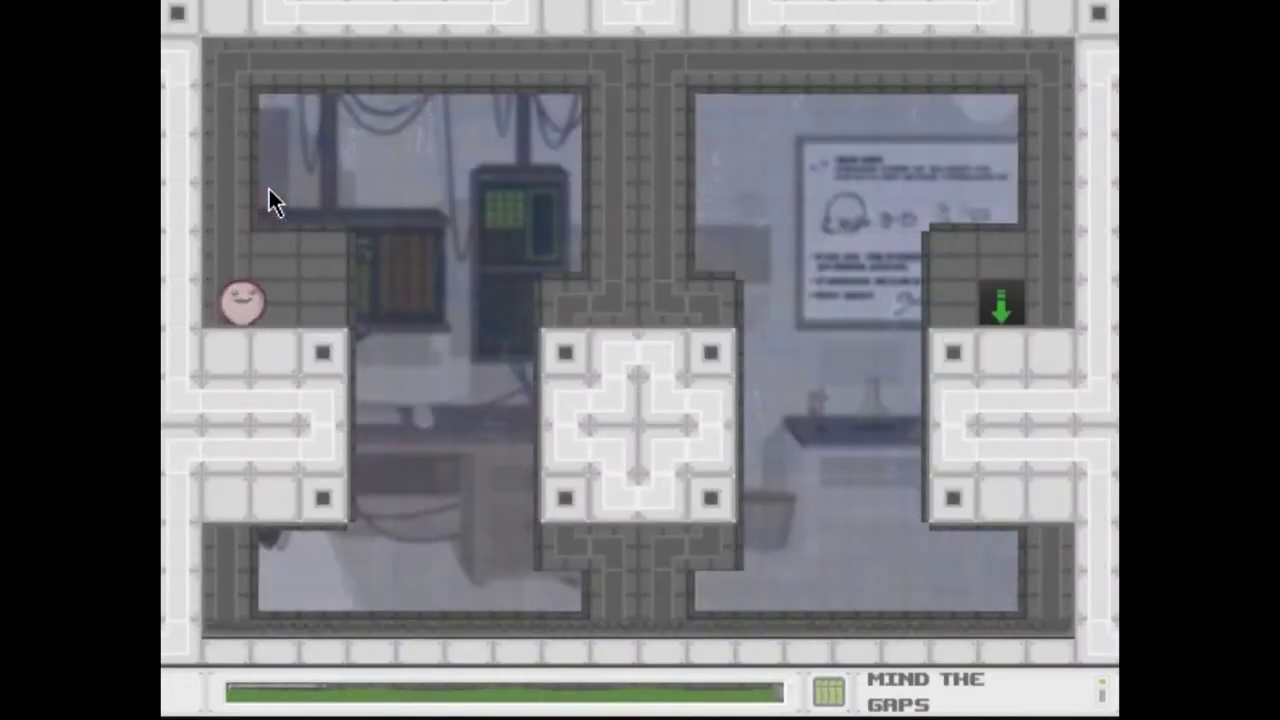
key(Up)
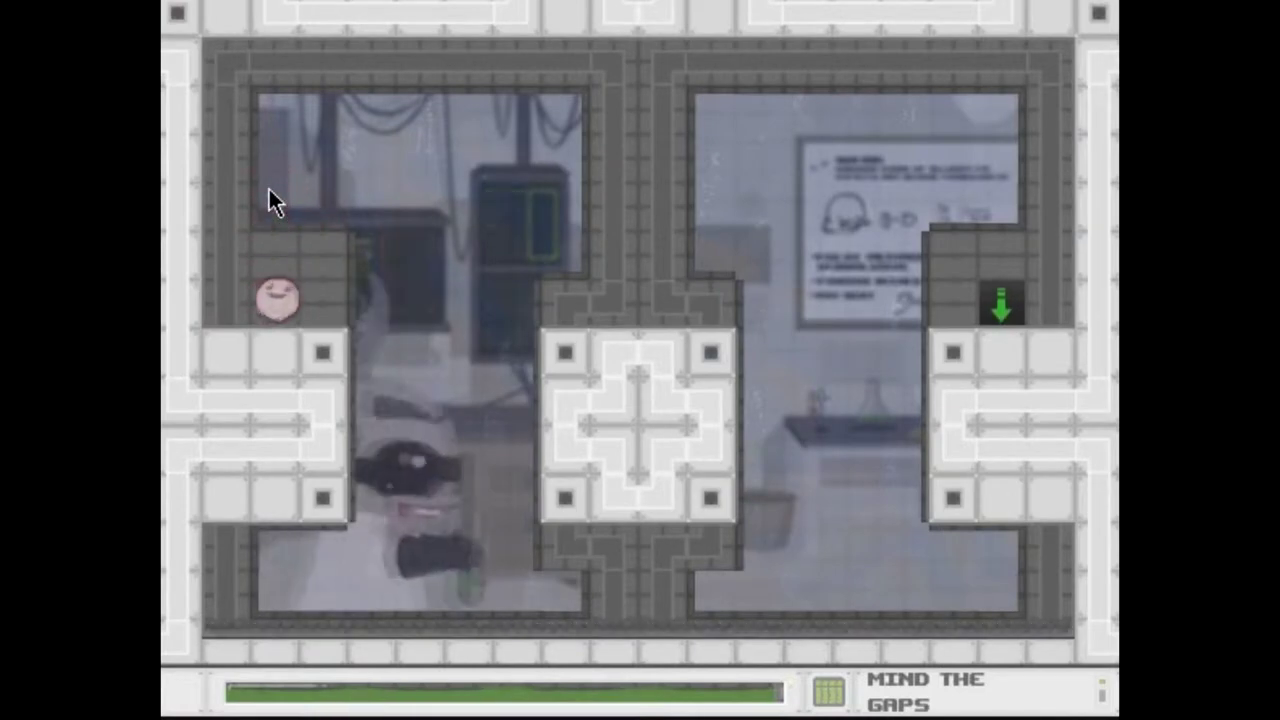
key(Right)
key(Right)
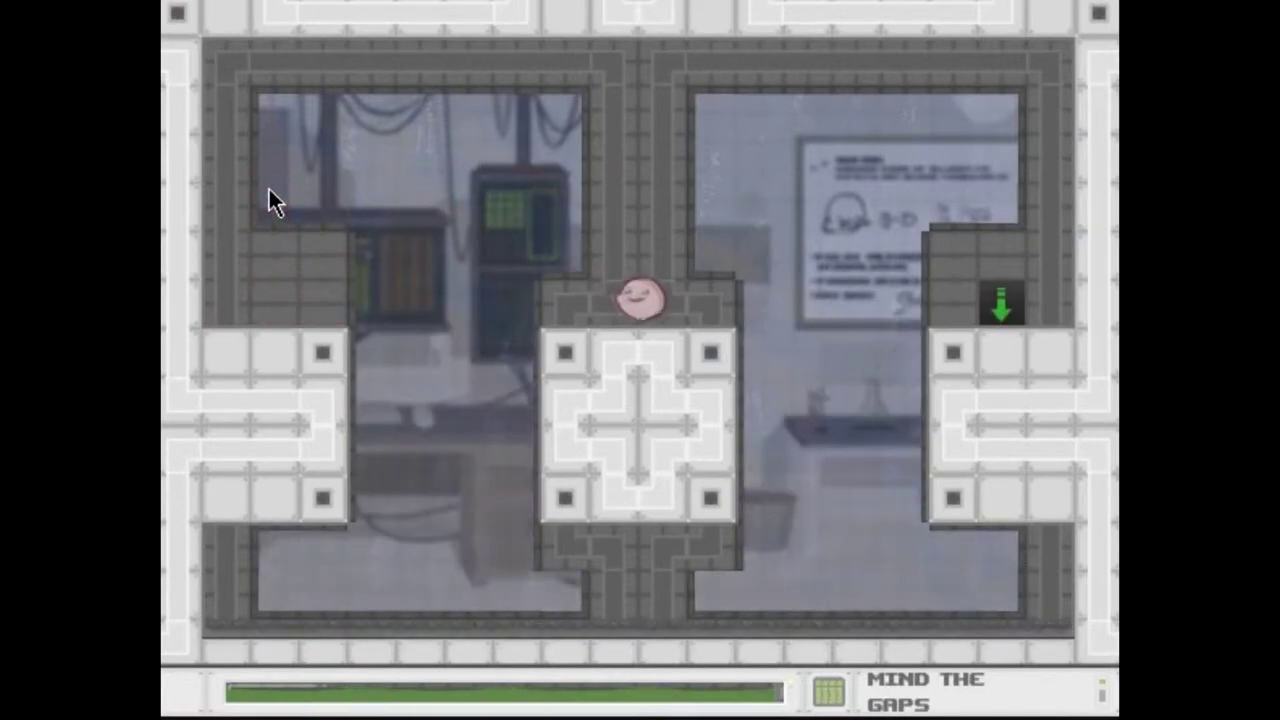
key(Right)
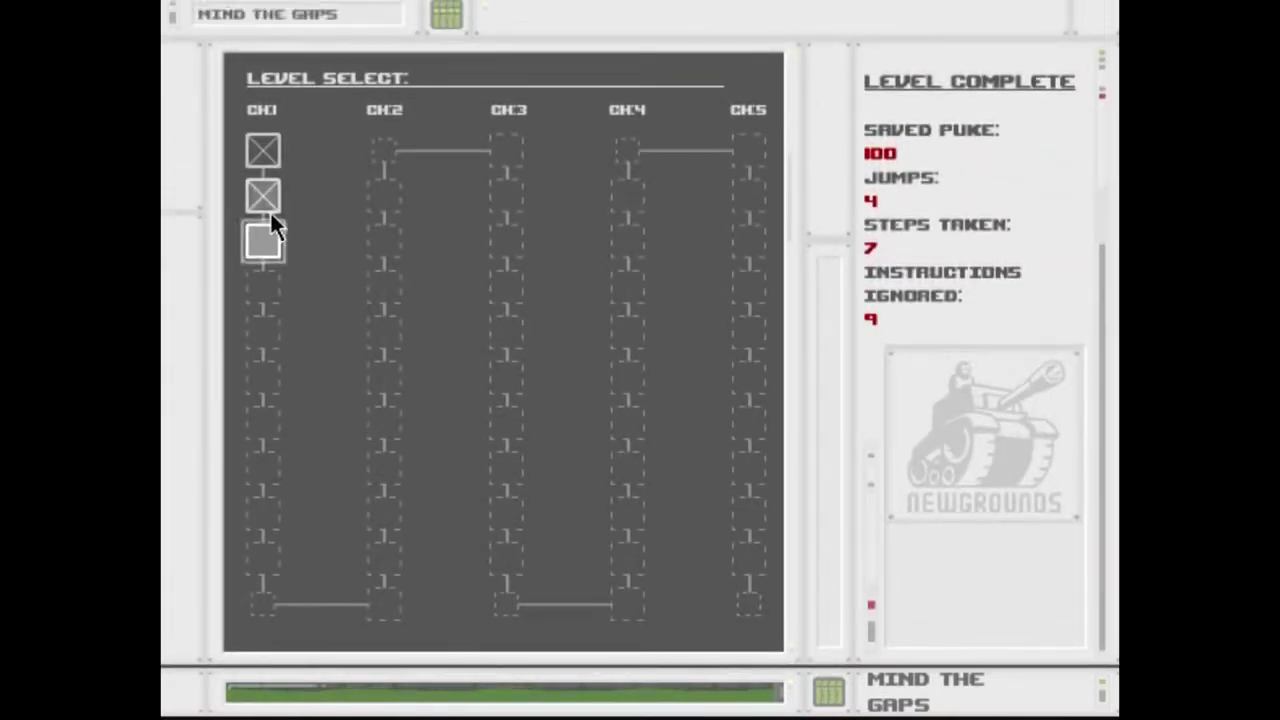
Start Breach, walk the blob into the water pool and swim left along its bottom
click(268, 238)
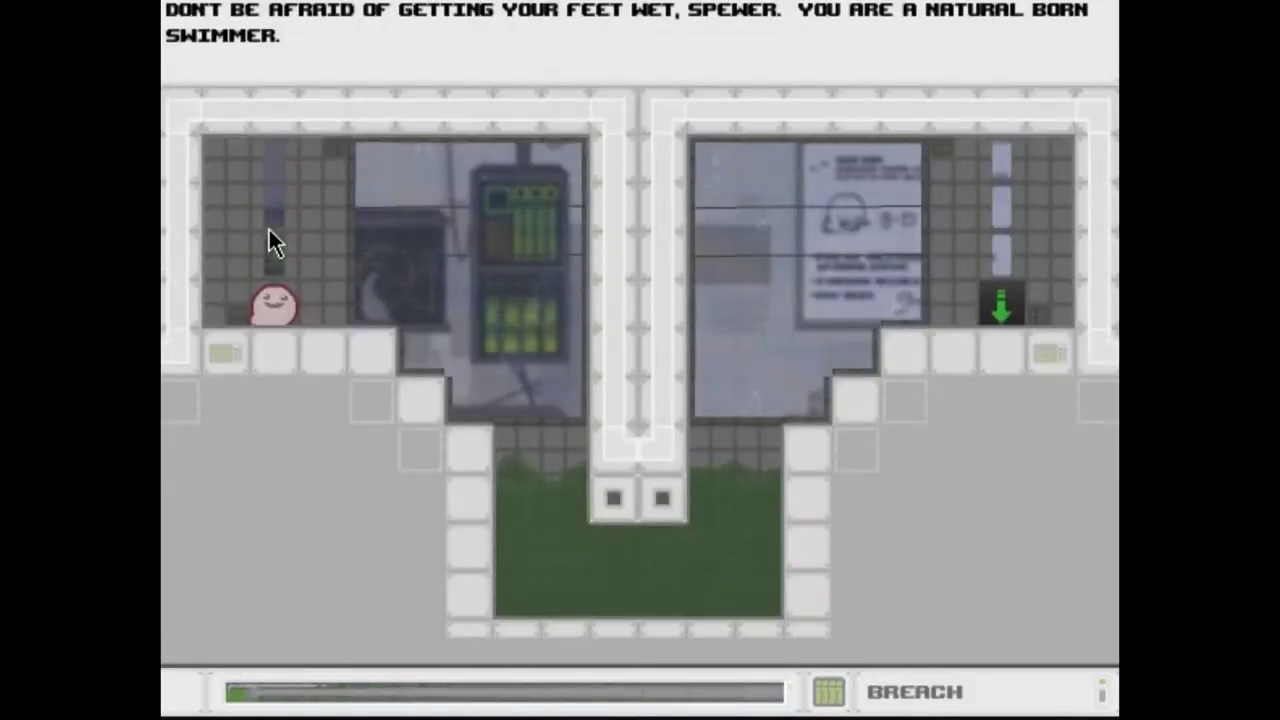
key(Right)
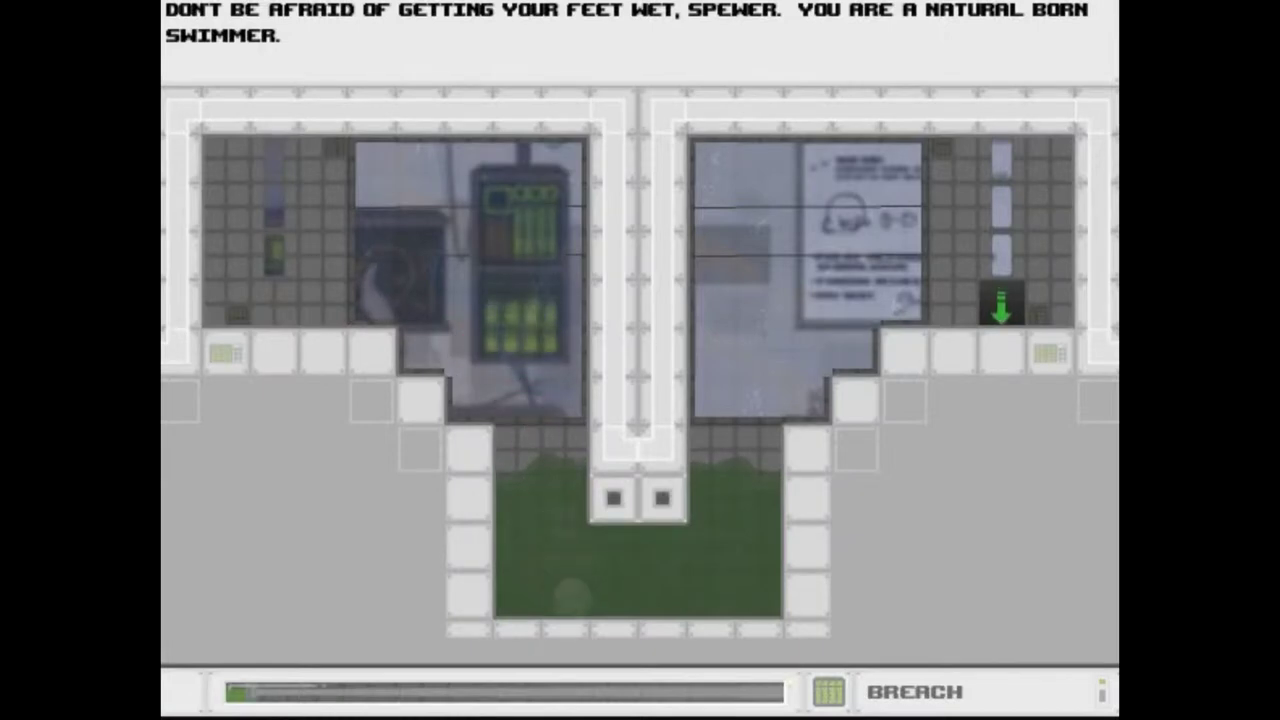
key(Right)
key(Left)
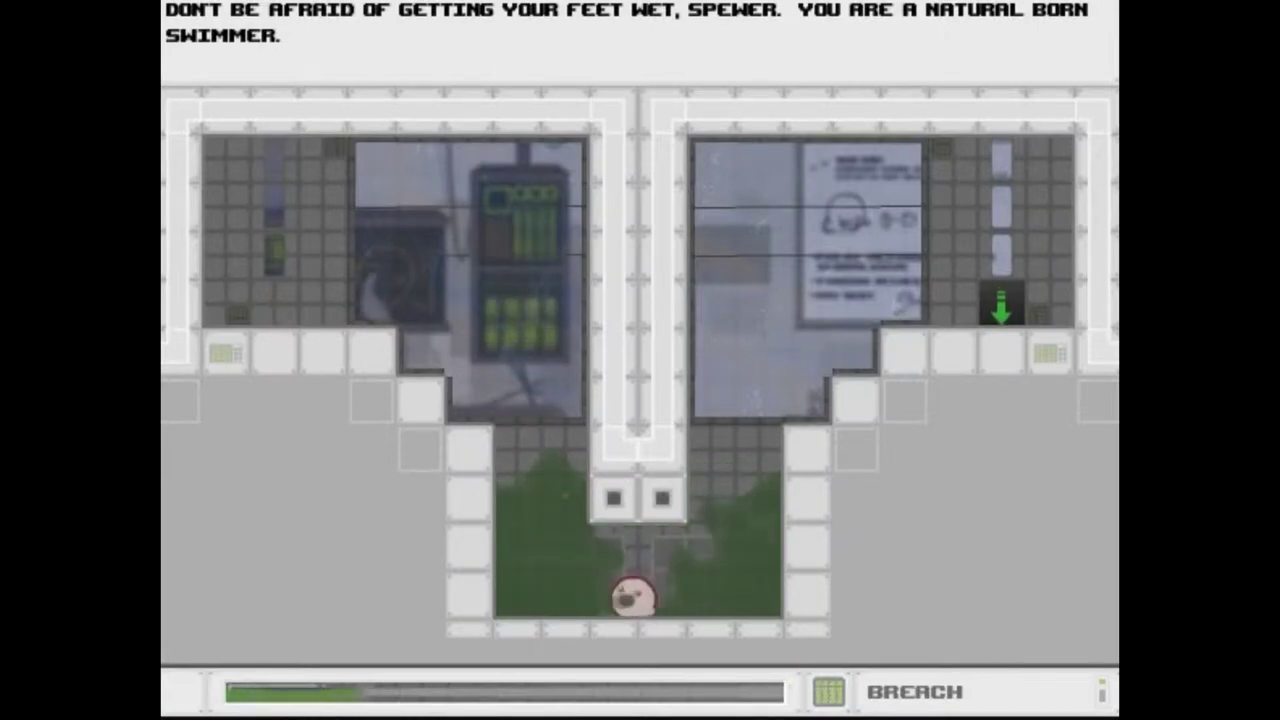
Drain the green water while swimming, climb the pool's right wall, and reach the pit
key(Left)
key(Right)
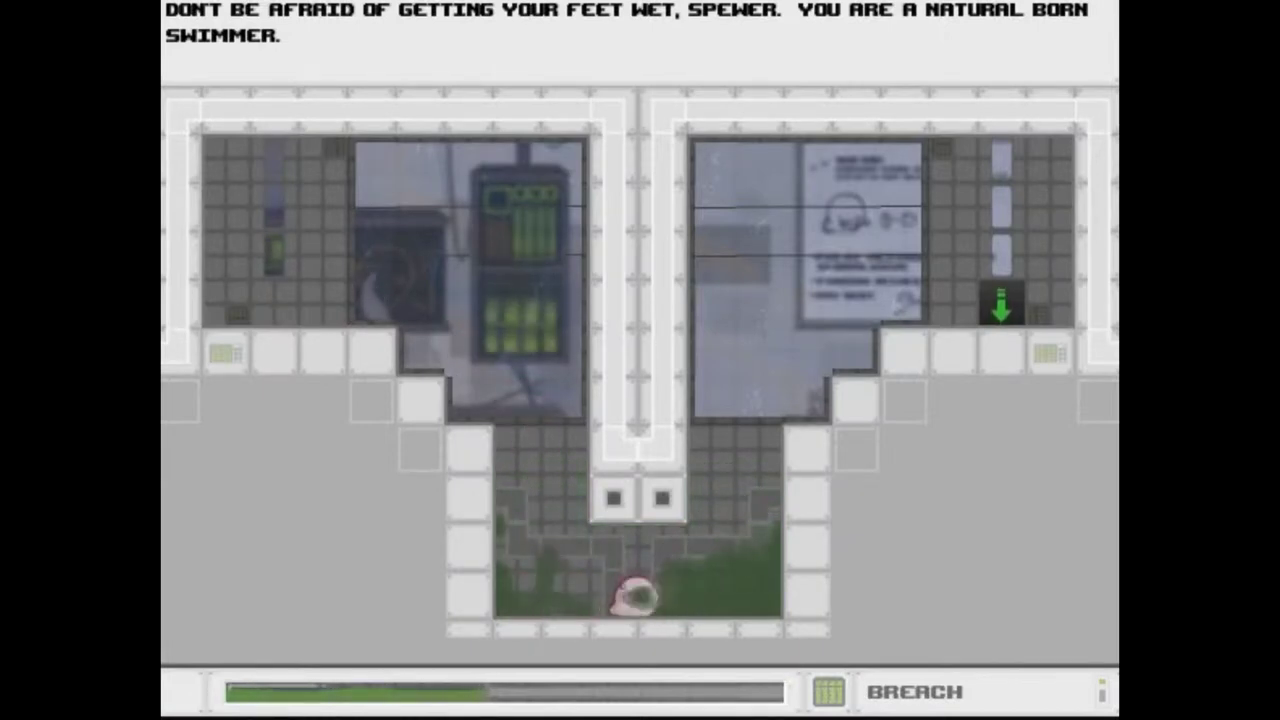
key(Left)
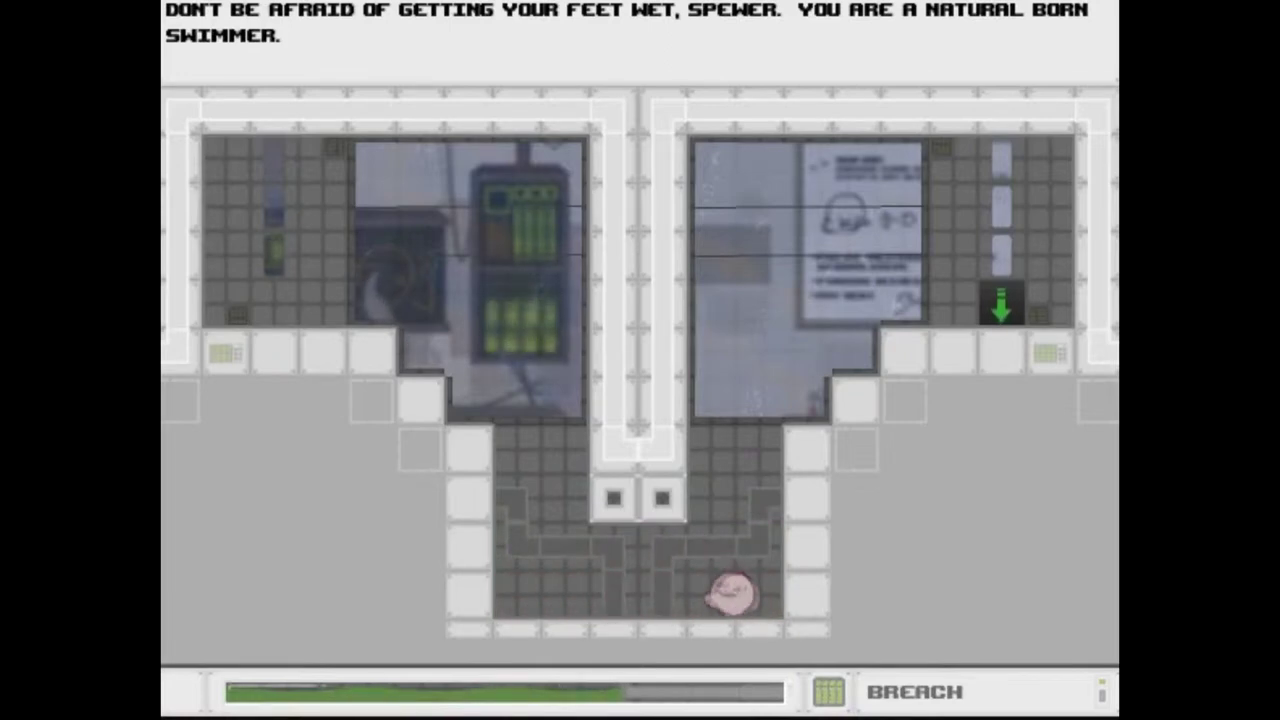
key(Right)
key(Up)
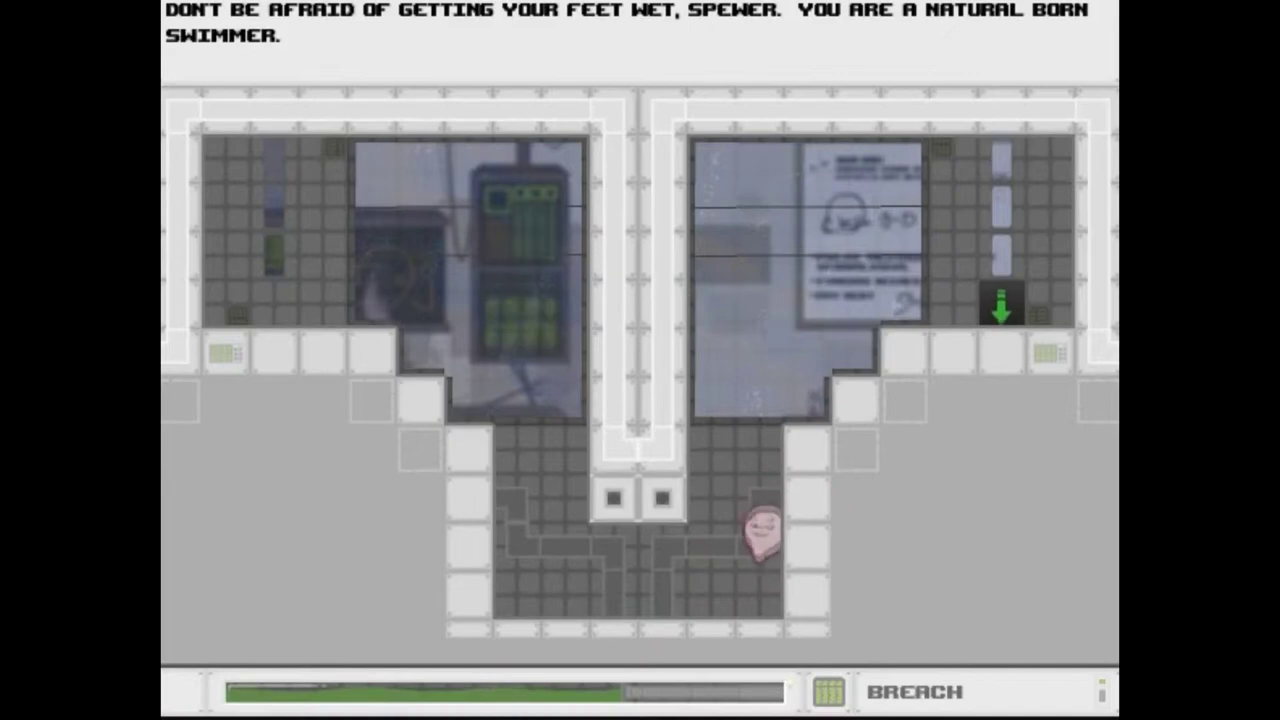
key(Up)
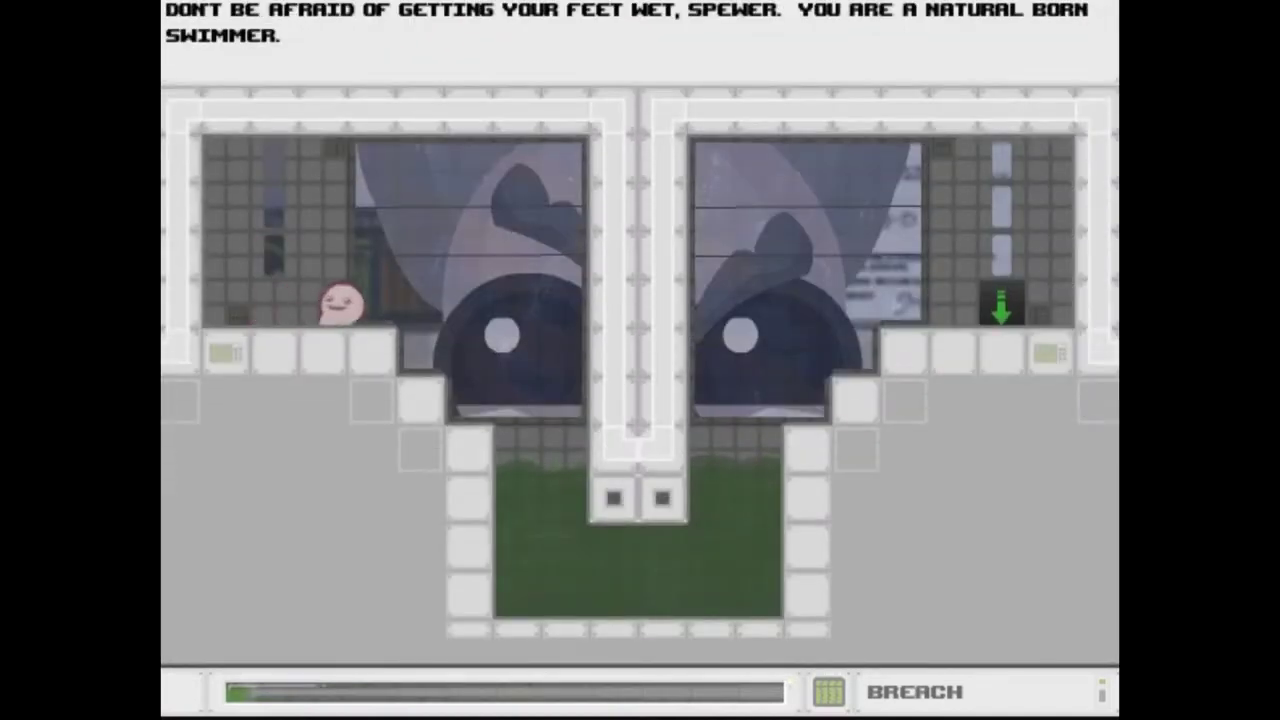
key(Right)
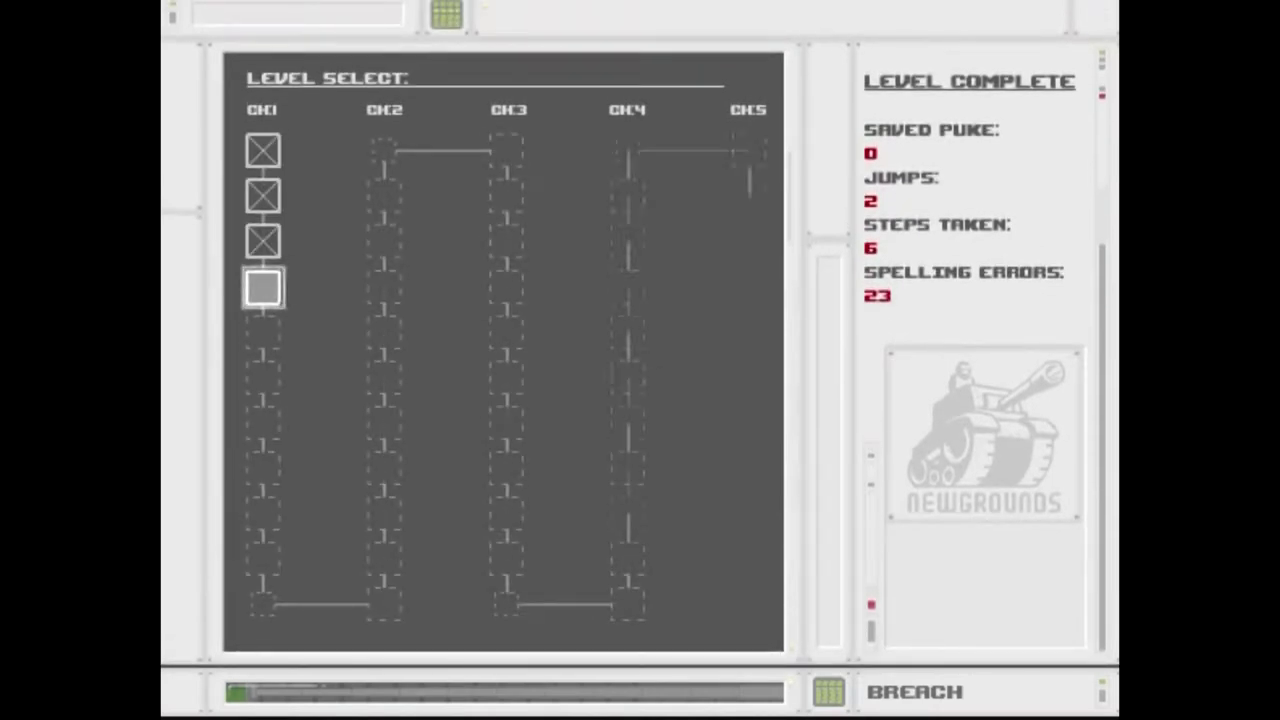
Vomit downward to fly up Split Pea's corridor, then try jumping Propulsion's block wall
click(262, 293)
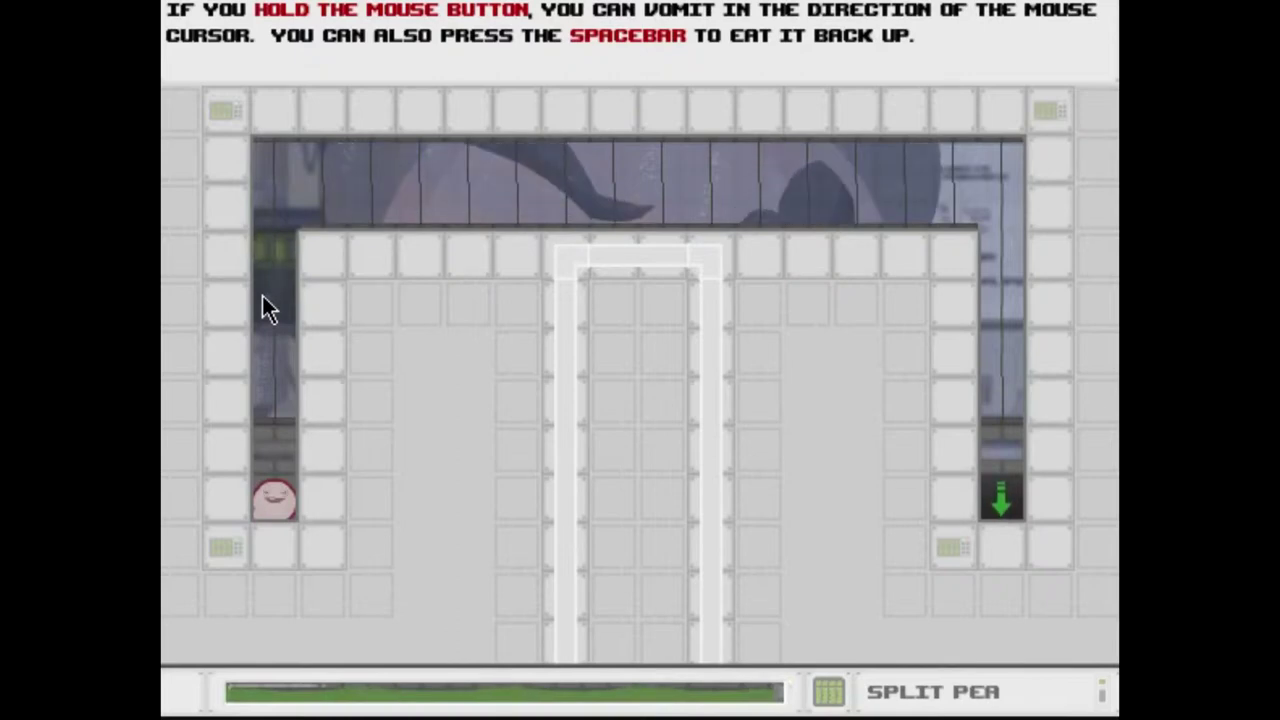
drag(276, 440, 278, 535)
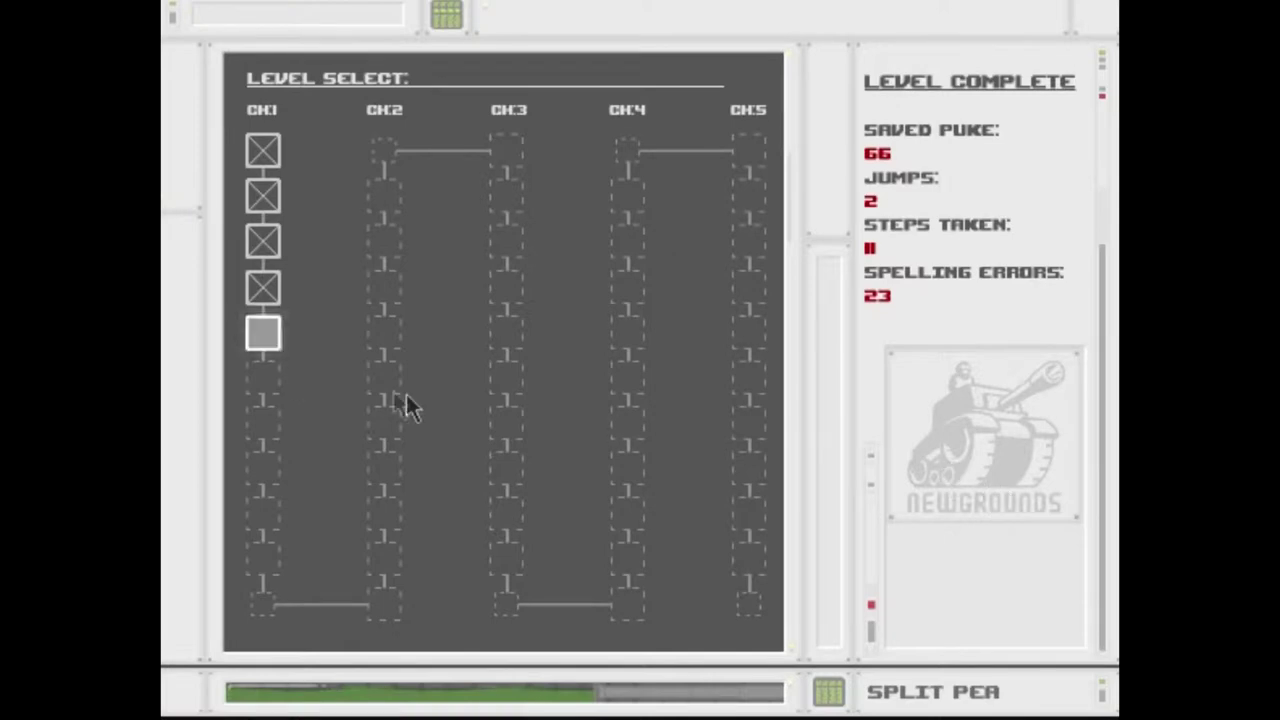
click(262, 335)
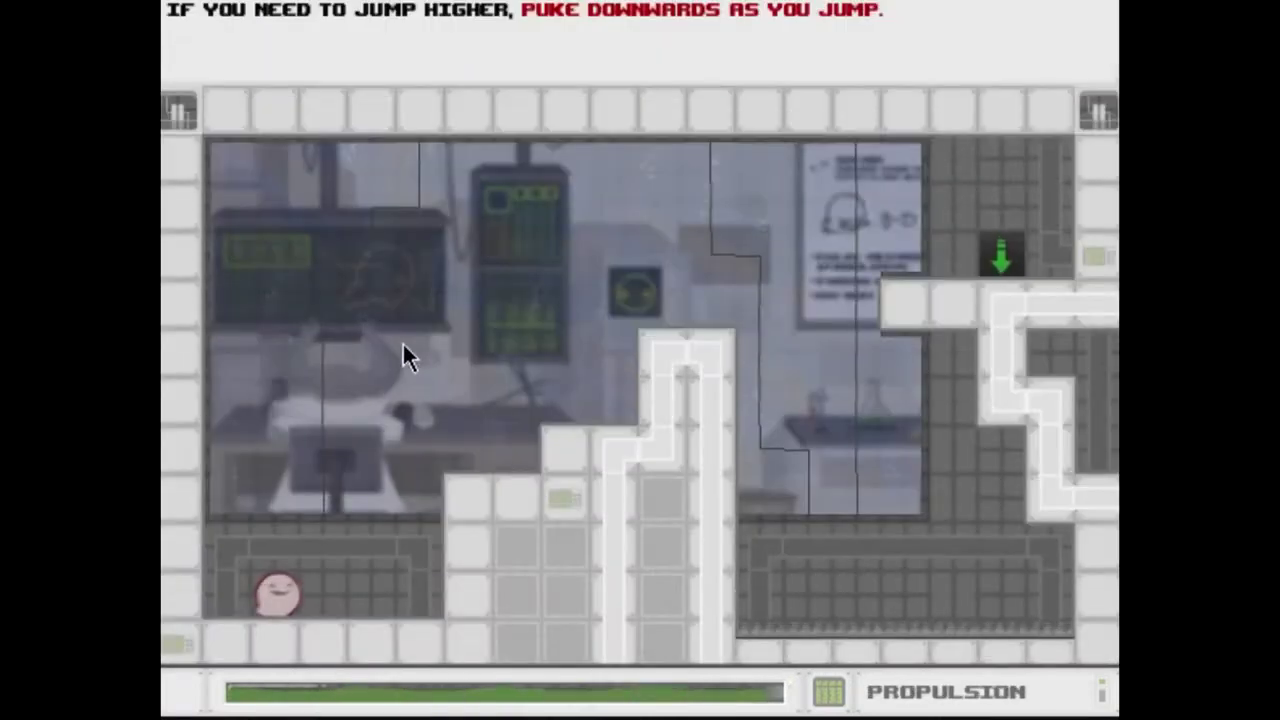
key(Right)
key(Up)
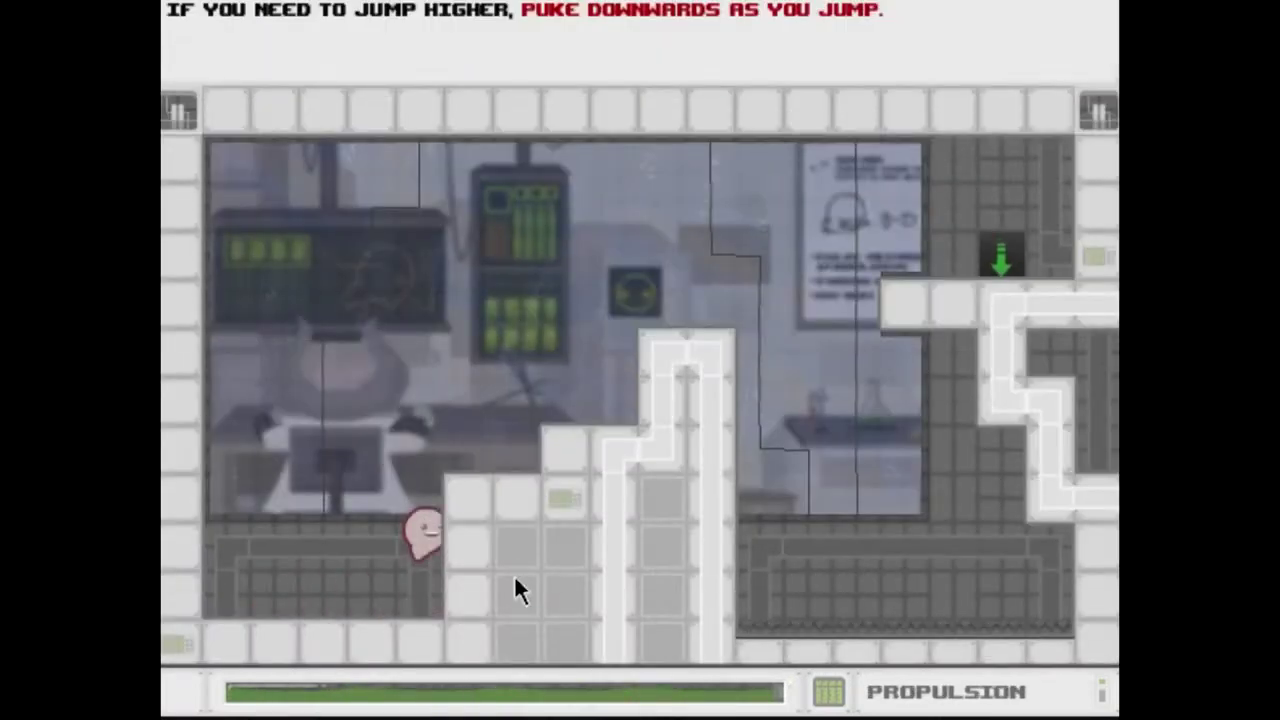
key(Left)
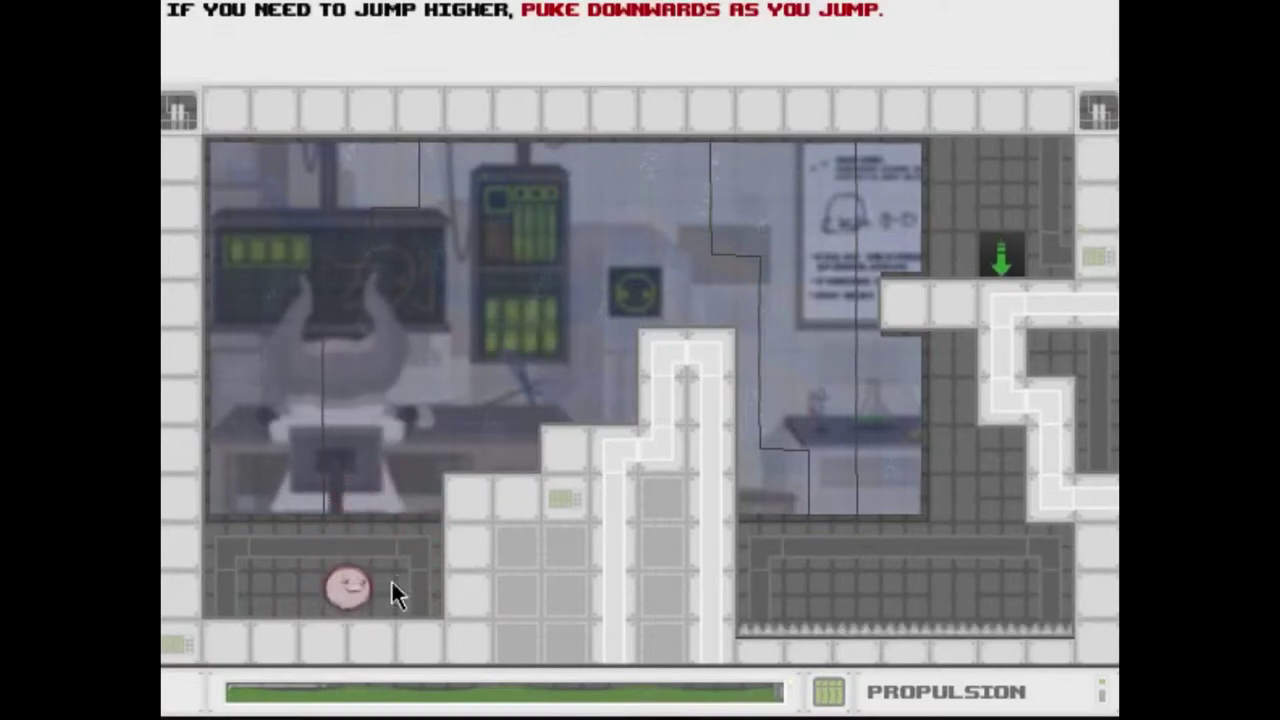
Puke downward while jumping to gain height and land on Propulsion's ledge
key(Up)
key(Down)
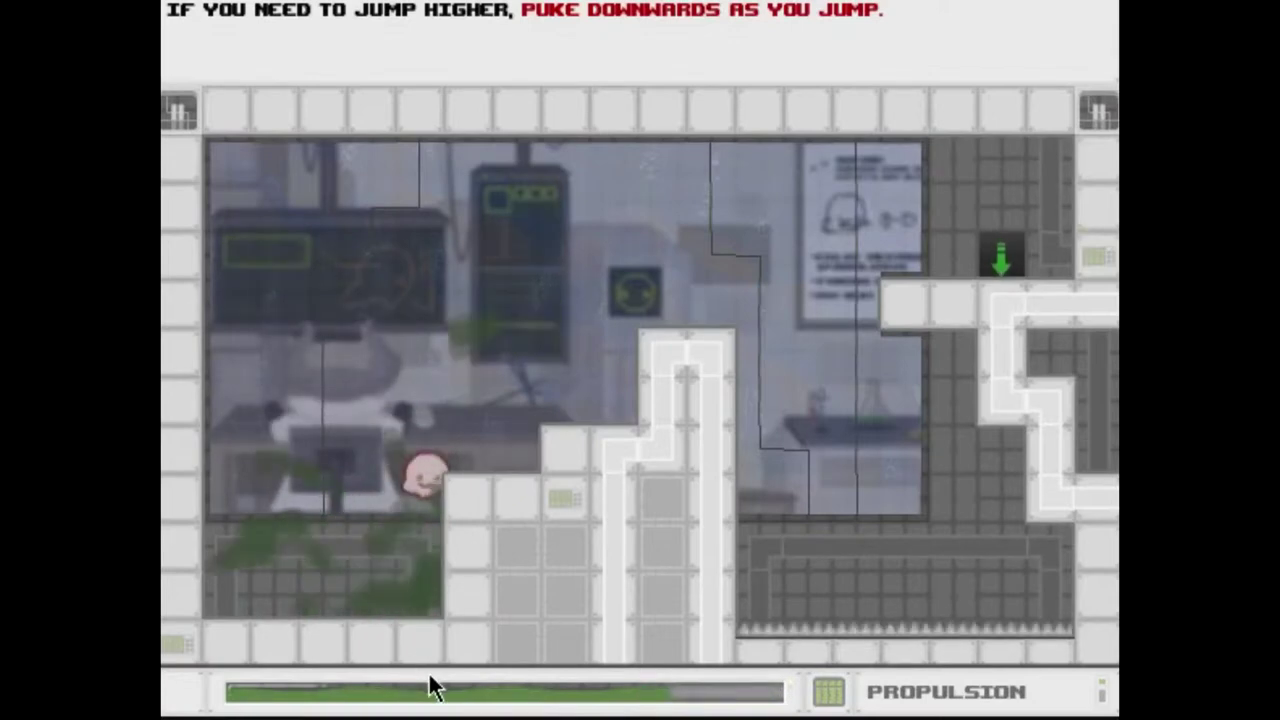
key(Up)
key(Down)
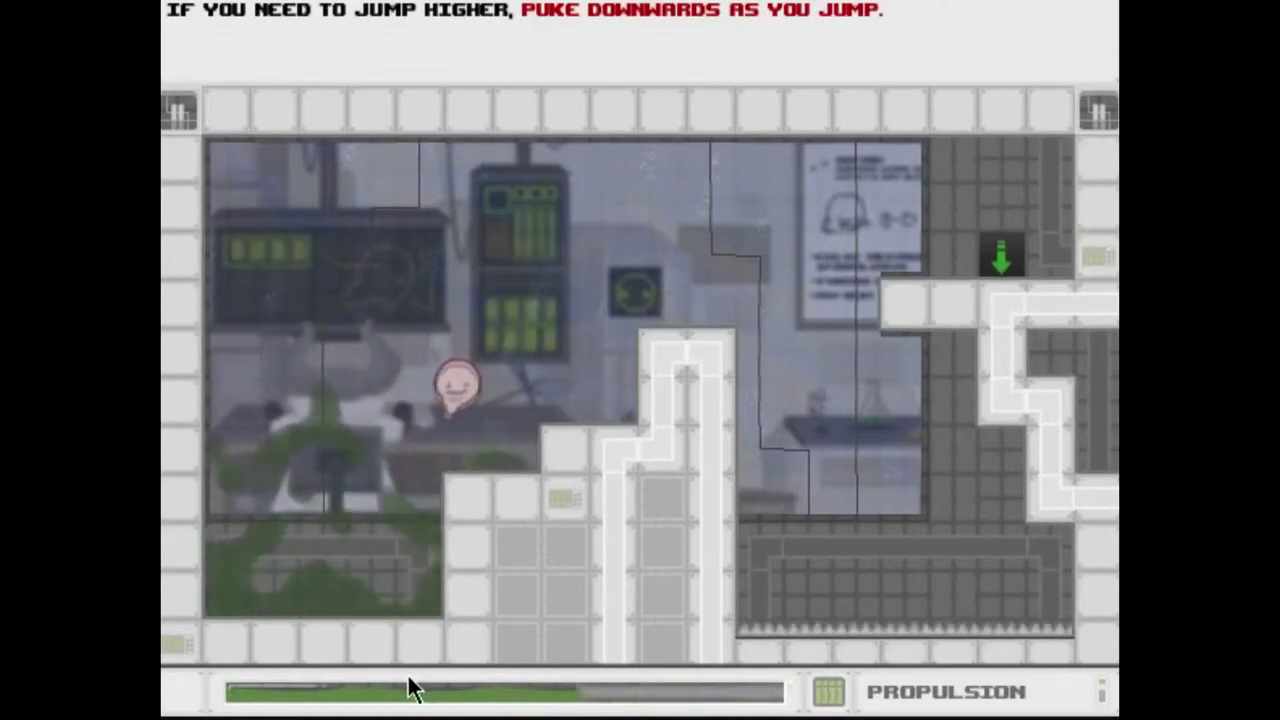
key(Right)
Jump to the tall pillar, puke-boost up to the exit, and start Longjump
key(Up)
key(Right)
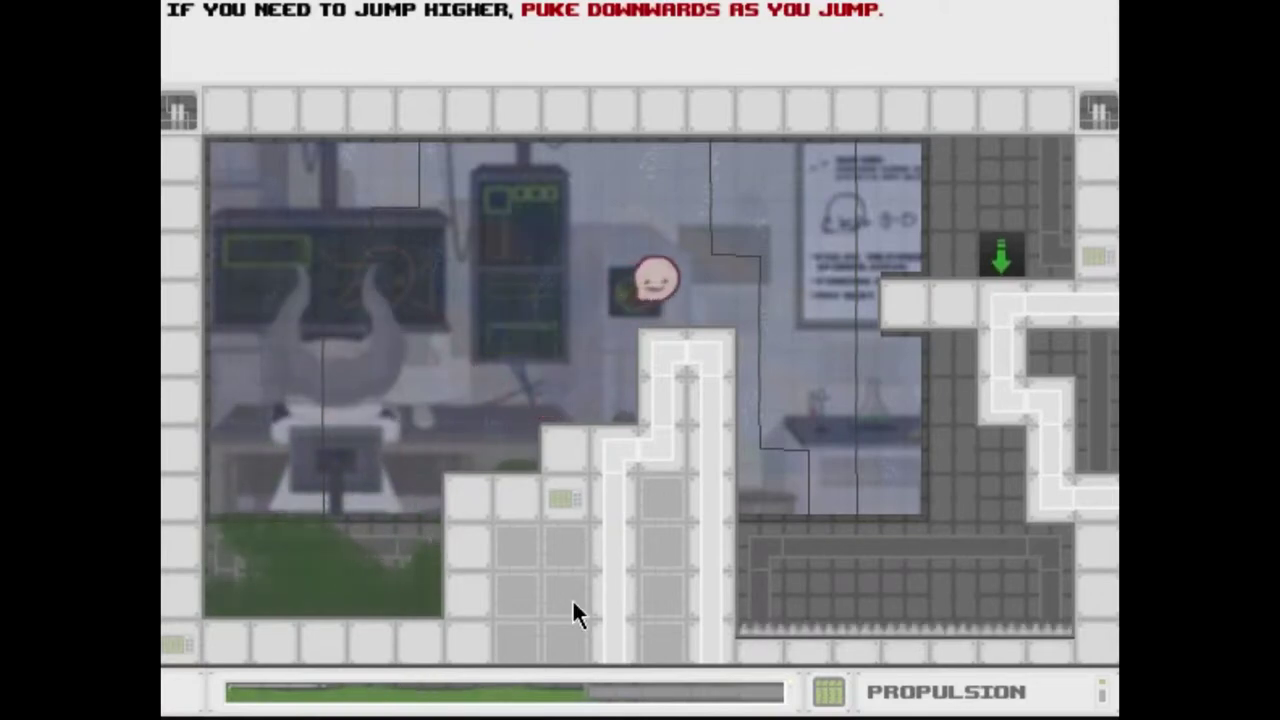
key(Up)
key(Right)
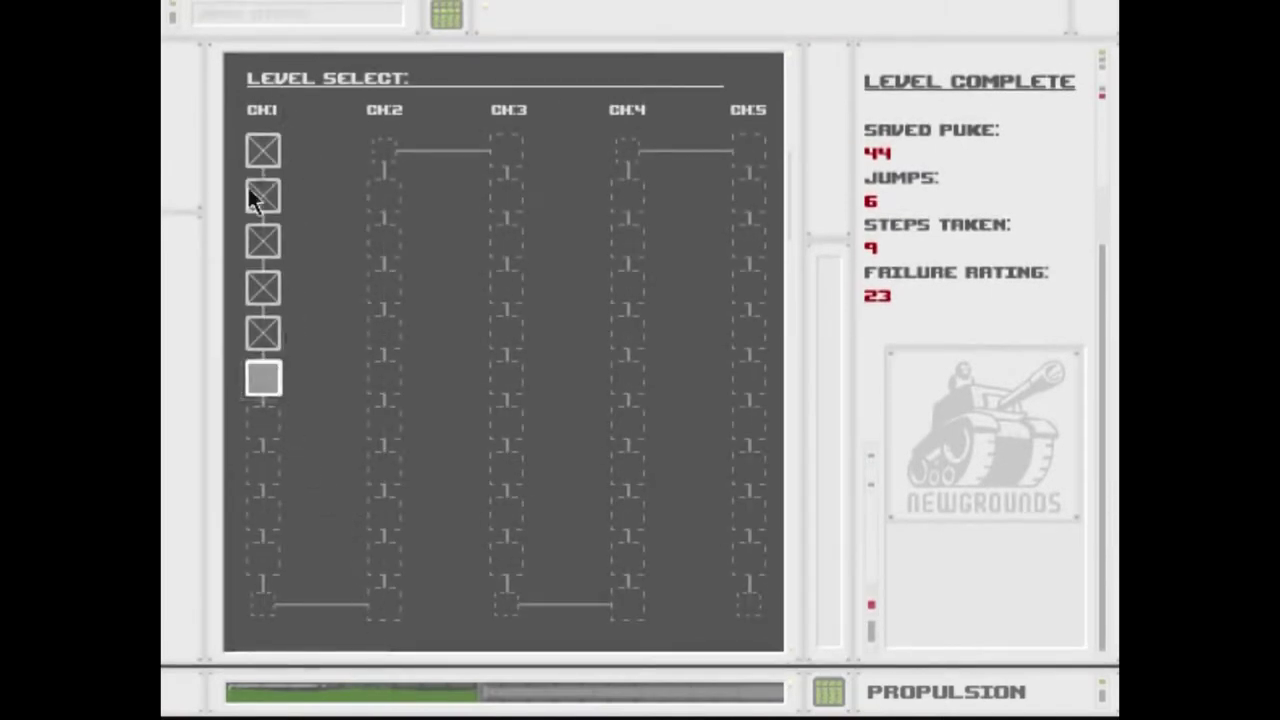
click(262, 376)
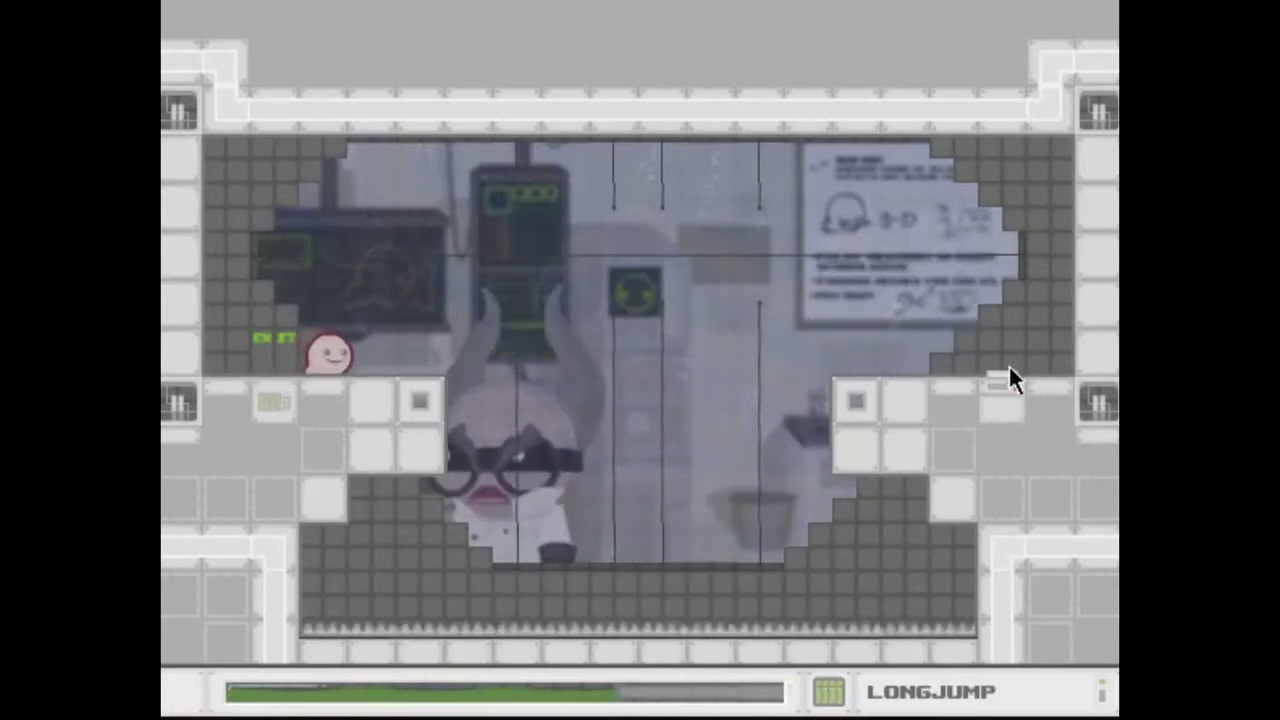
Jump up and right through Longjump, then start Polywog
key(Right)
key(Right)
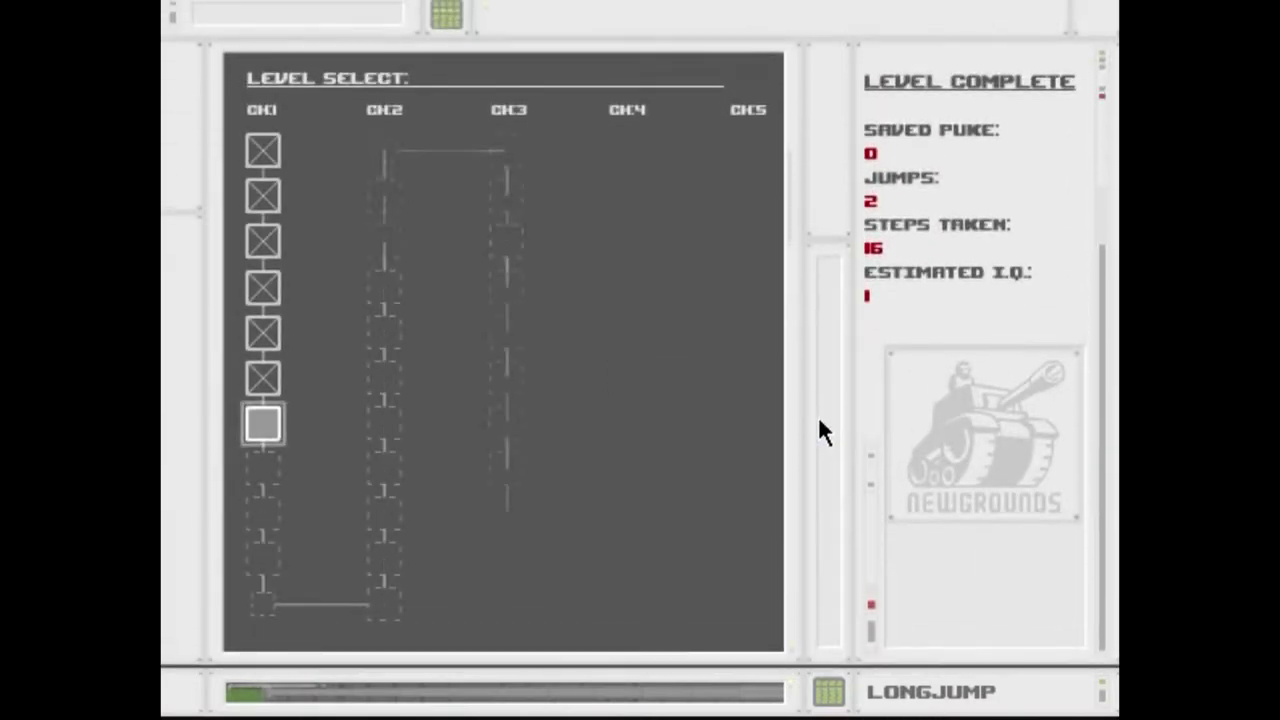
click(268, 430)
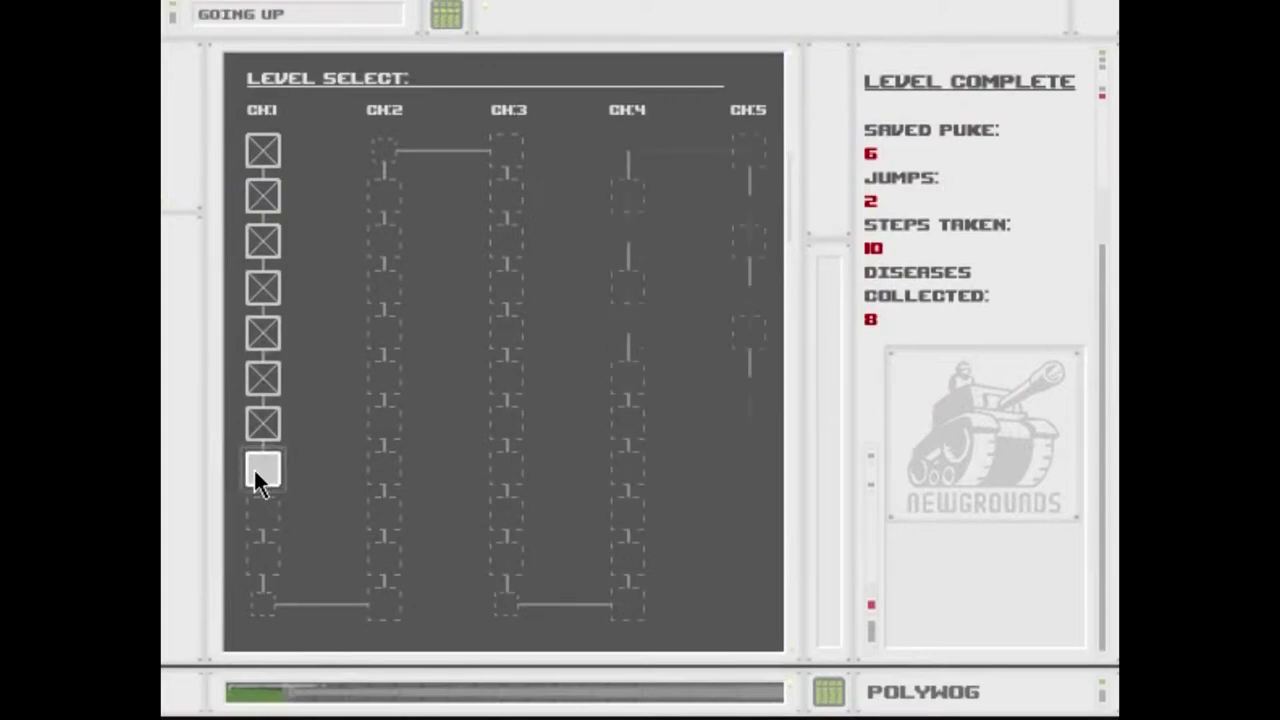
Start Going Up and climb the narrow passage onto the left ledge
click(253, 467)
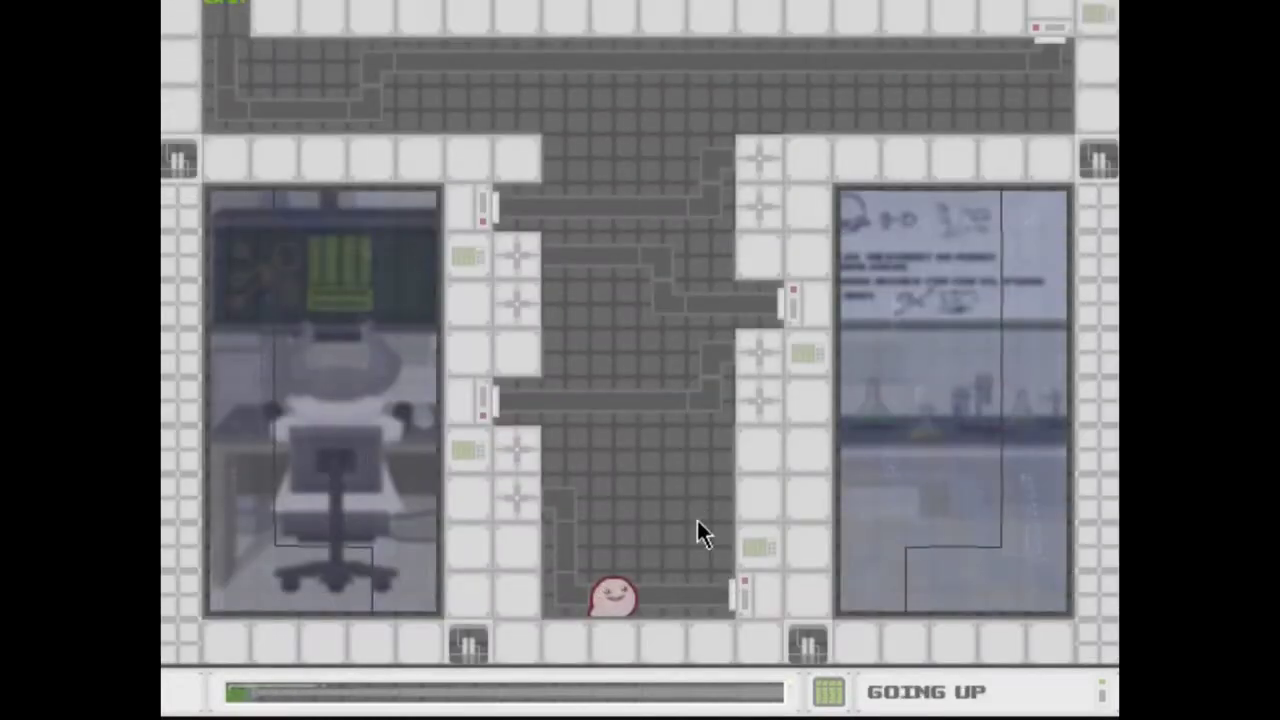
key(Right)
key(Left)
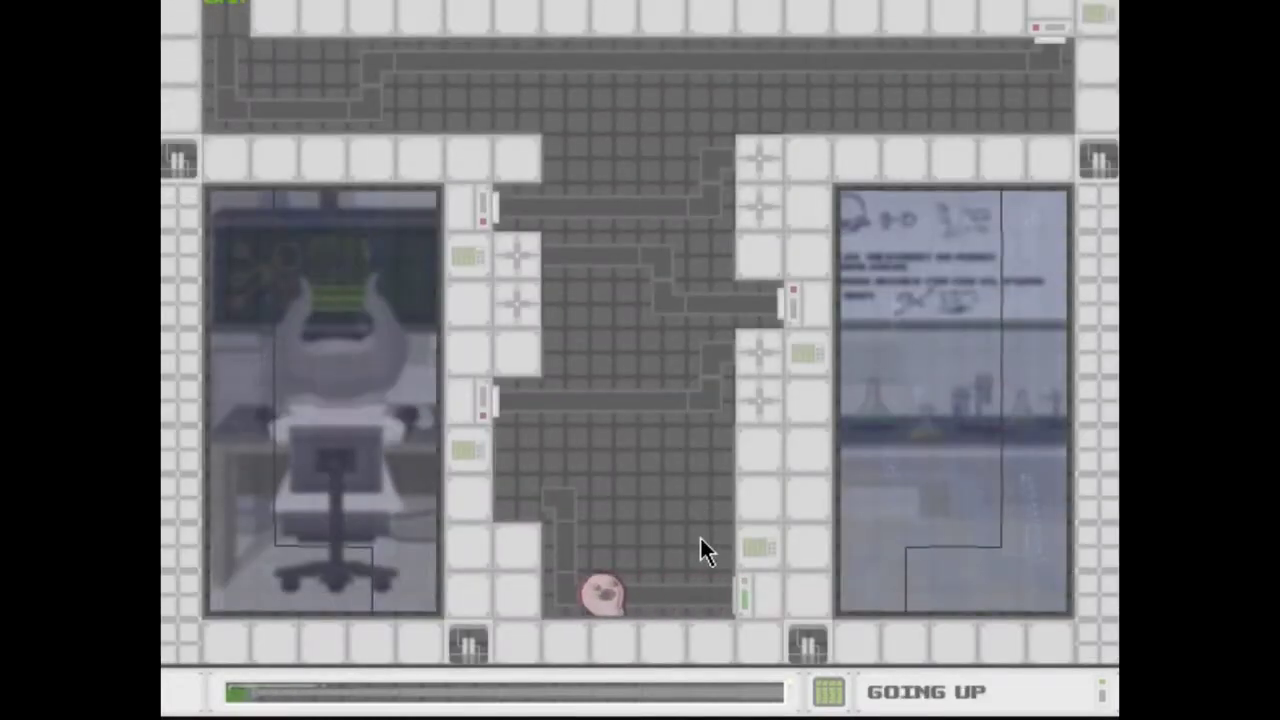
key(Up)
key(Left)
key(Up)
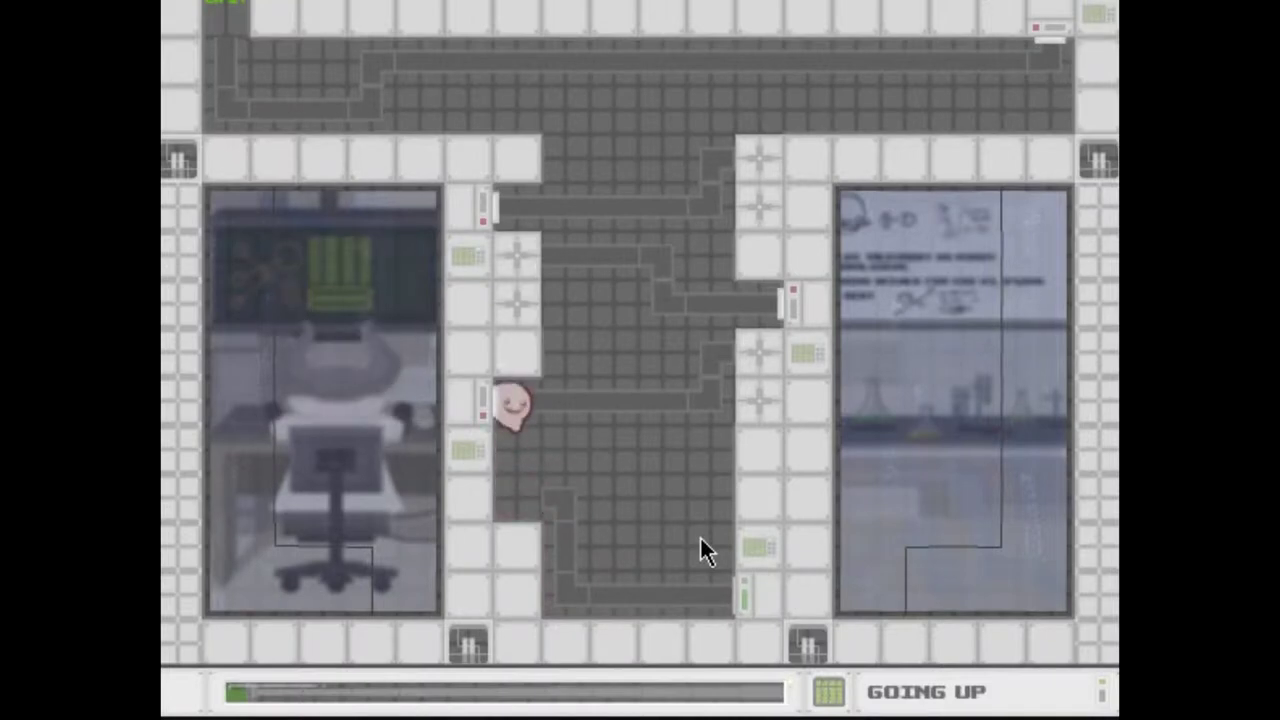
key(Up)
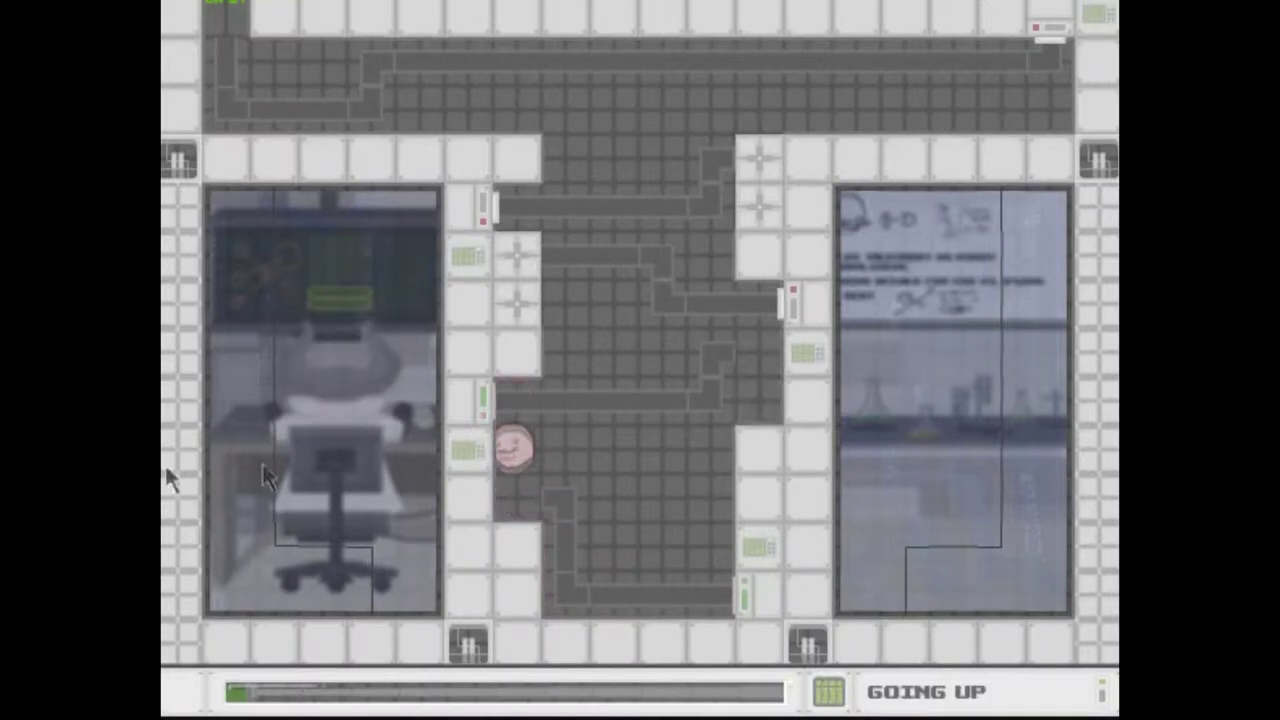
Move the blob across to the right wall and jump onto the right ledge
key(Right)
key(Up)
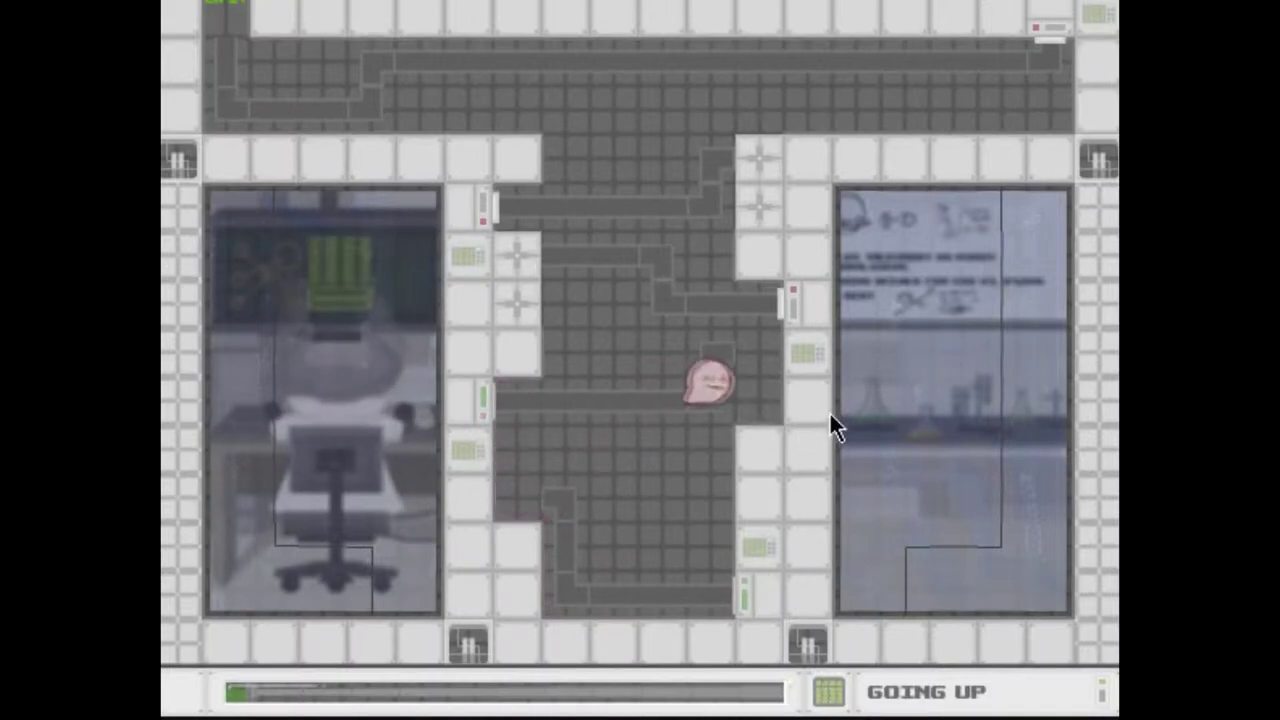
key(Right)
key(Up)
key(Up)
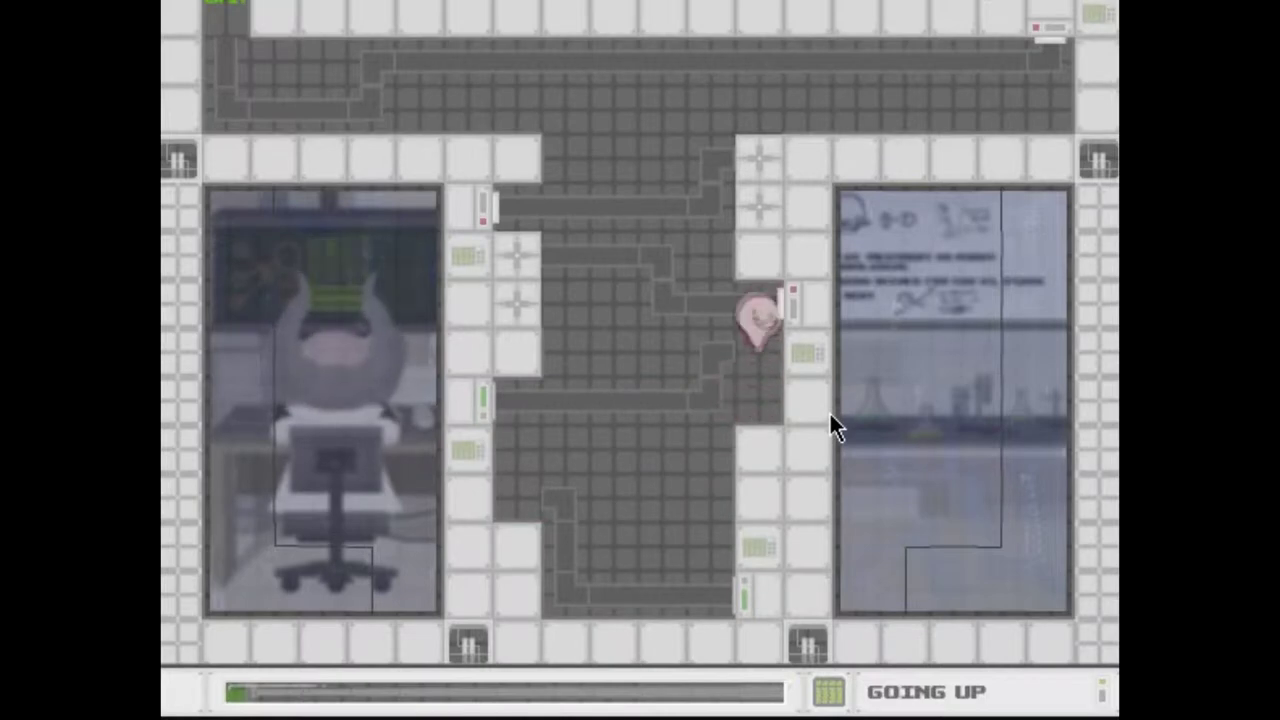
Climb up across the grey area into the top corridor
key(Left)
key(Up)
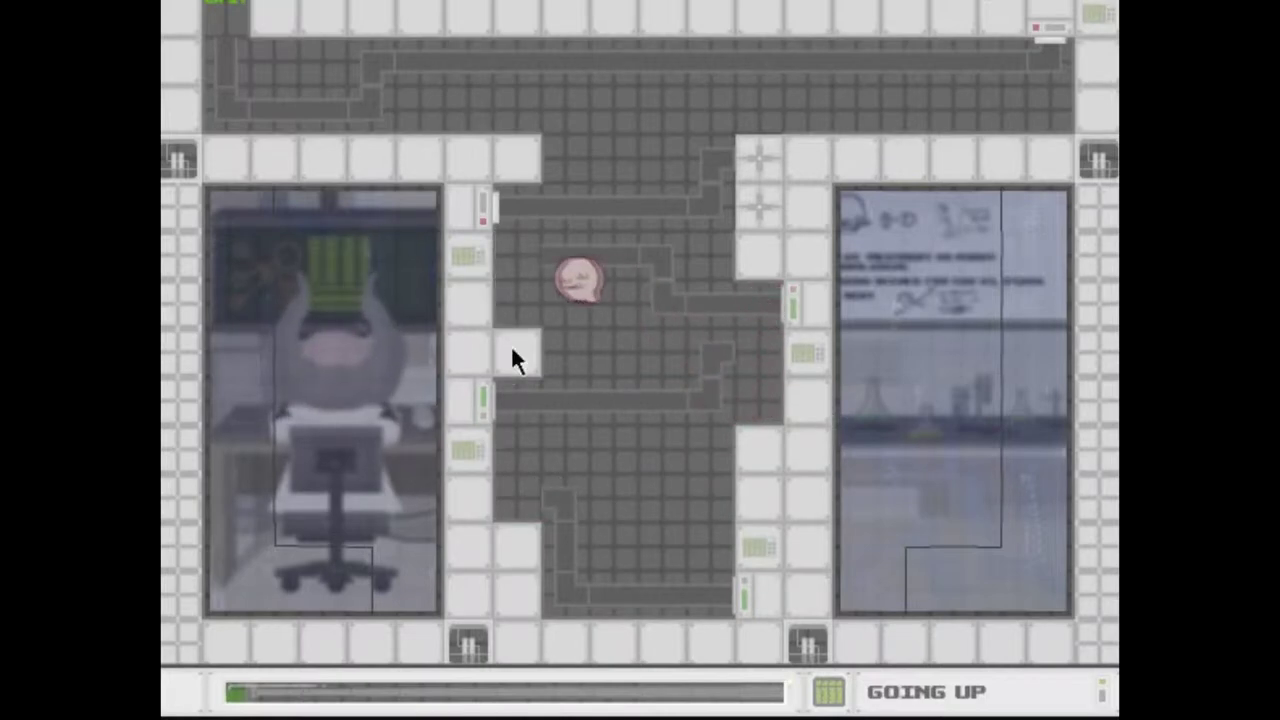
key(Left)
key(Up)
key(Down)
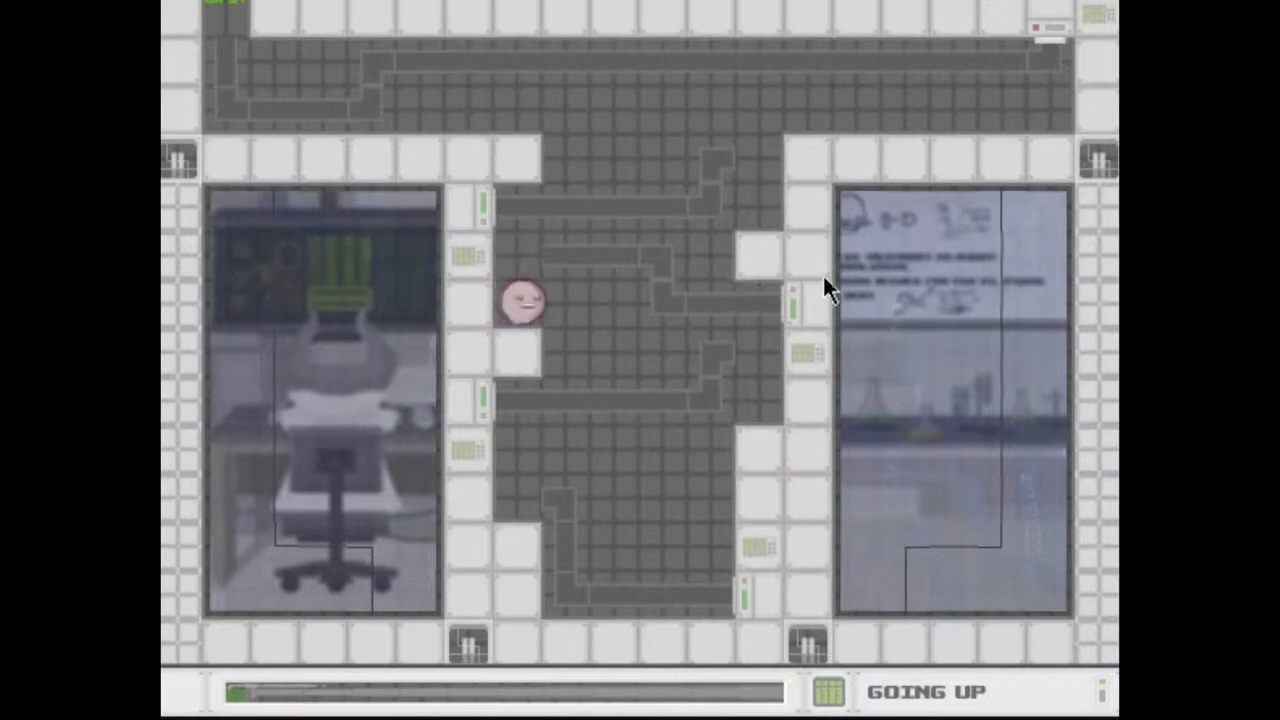
key(Right)
key(Up)
key(Right)
key(Right)
key(Up)
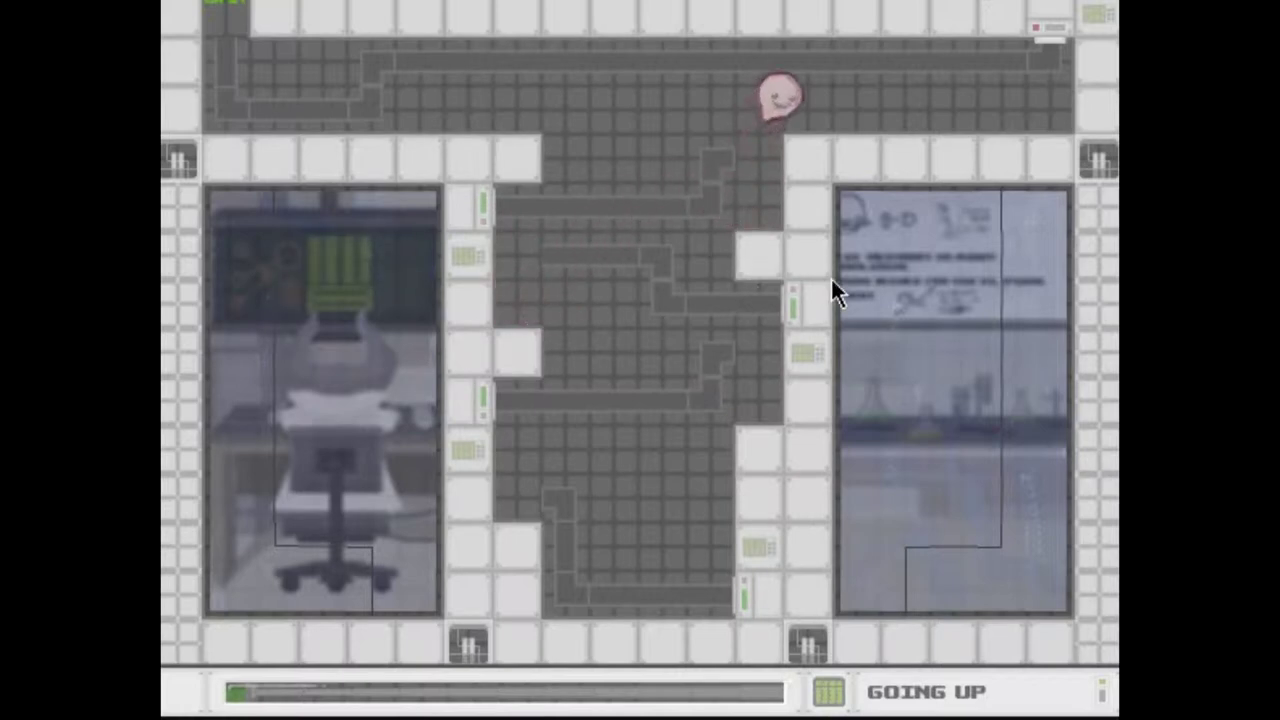
key(Right)
Walk left along the top corridor to the exit arrow, then start The Slip
key(Left)
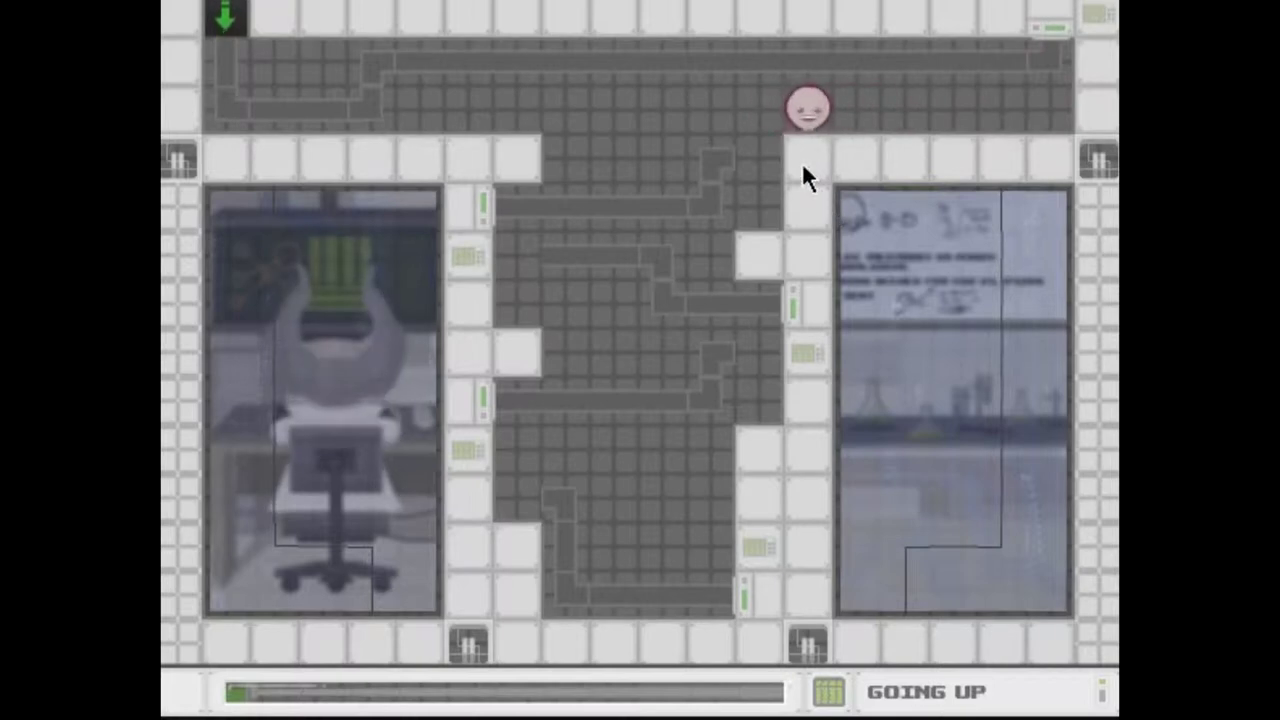
key(Down)
key(Left)
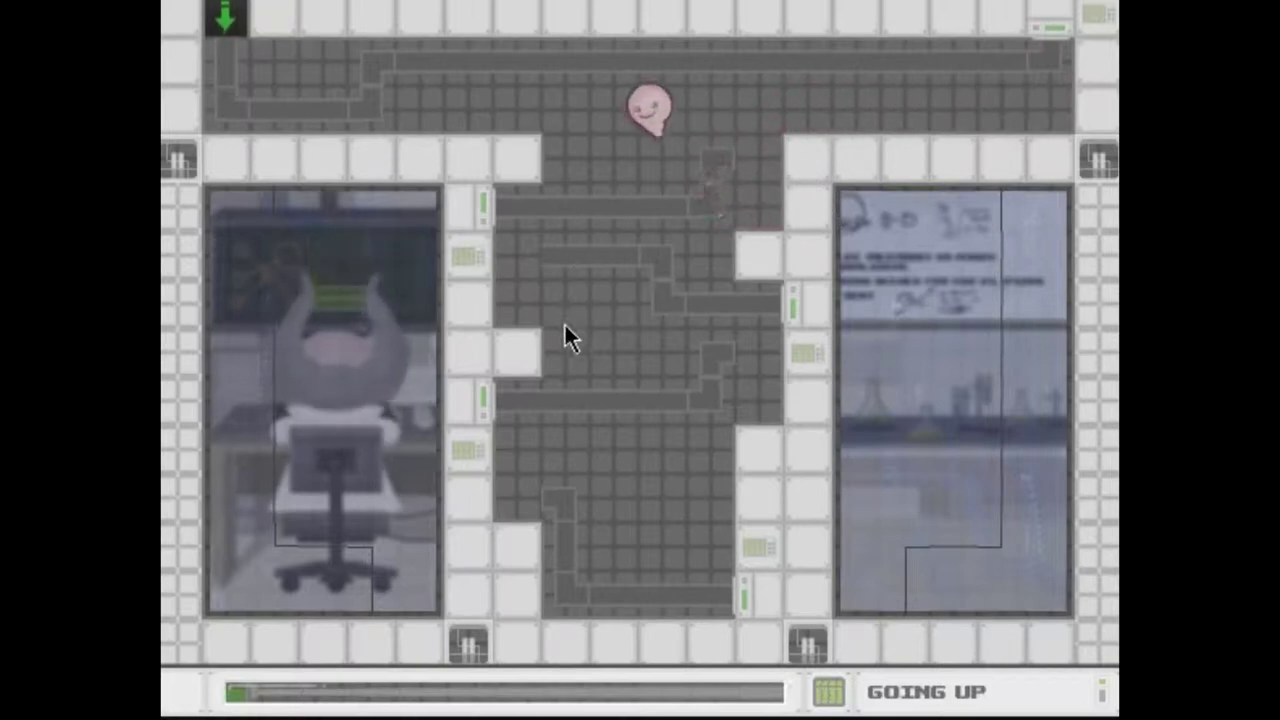
key(Left)
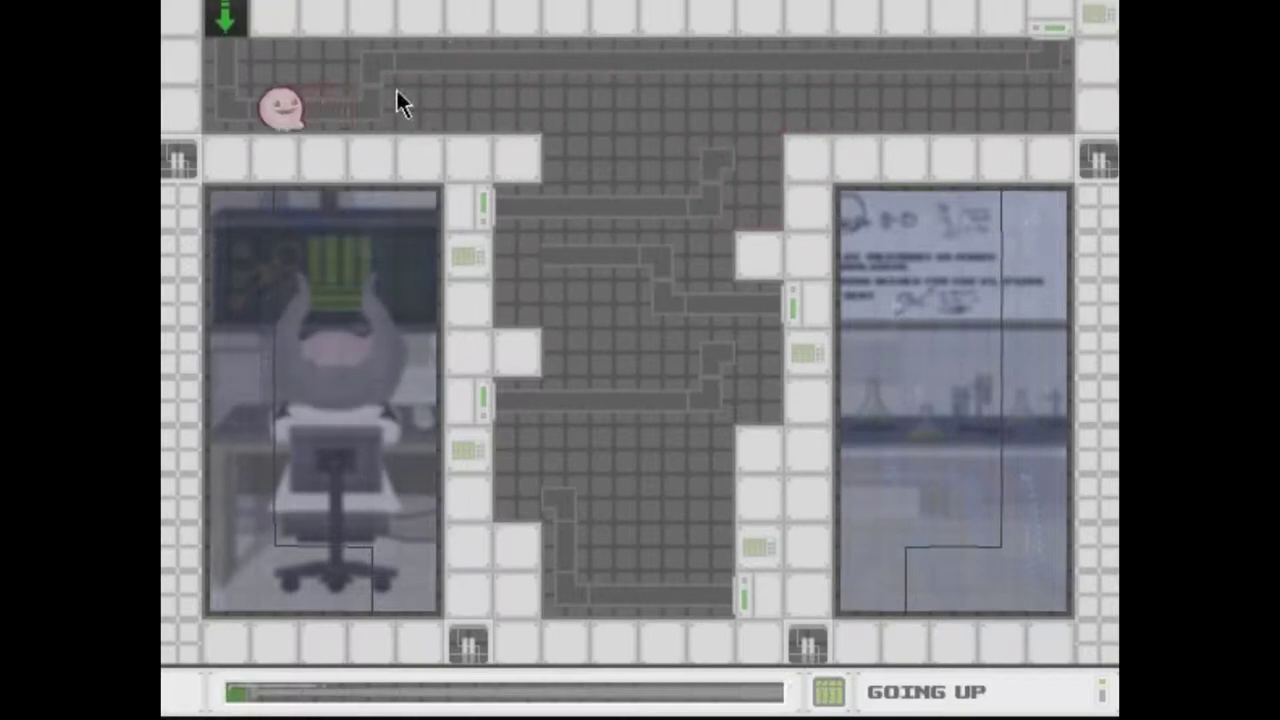
key(Left)
key(Up)
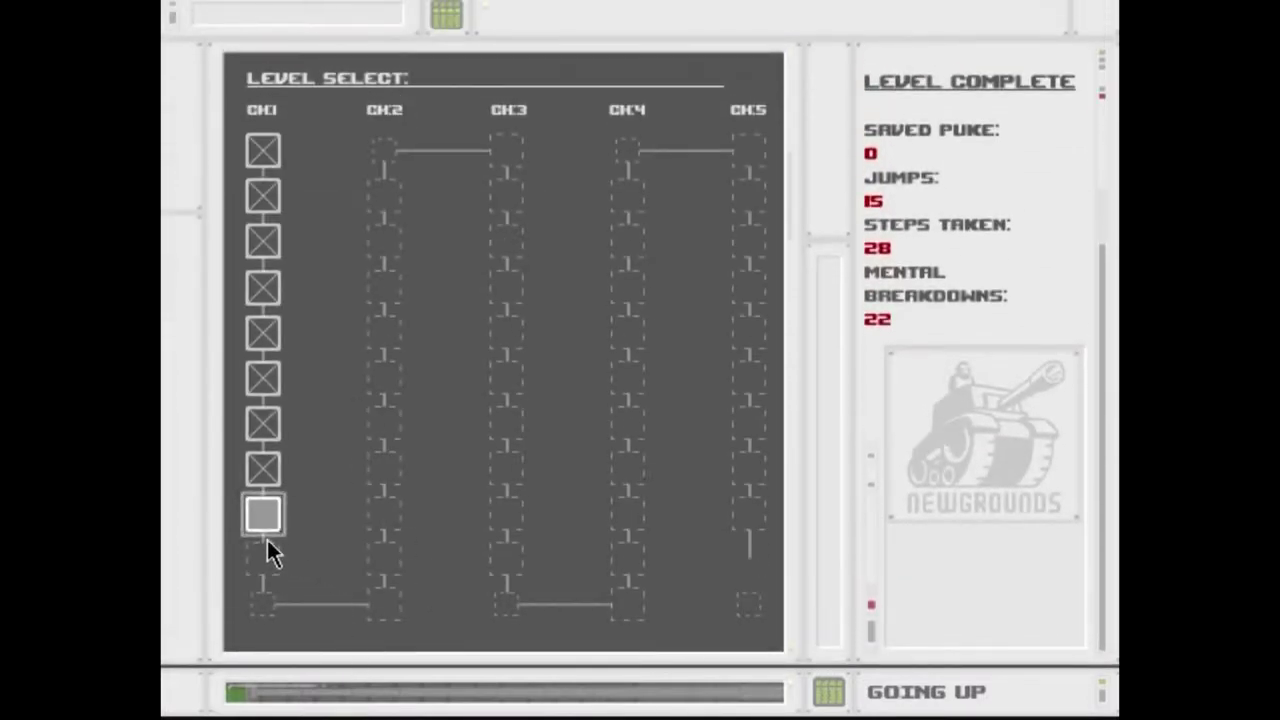
click(263, 514)
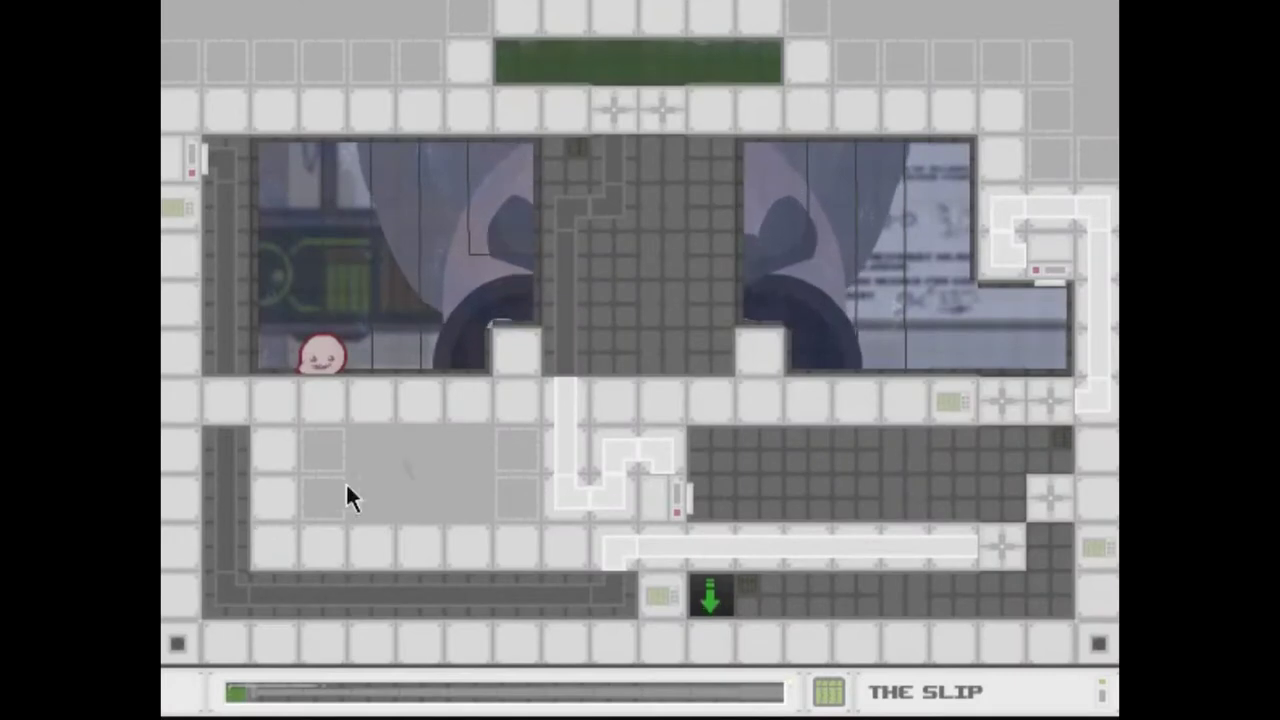
Climb onto the central wall, cross the right room, and drop into the lower corridor
key(Right)
key(Up)
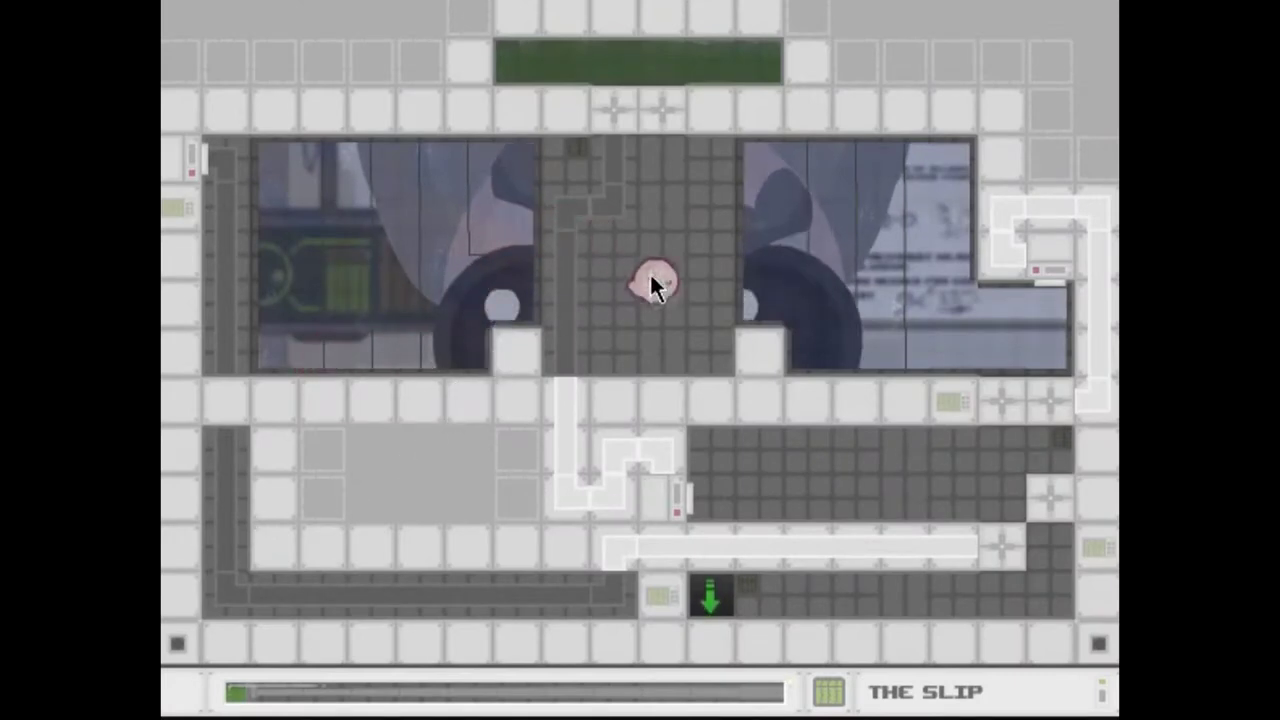
key(Right)
key(Right)
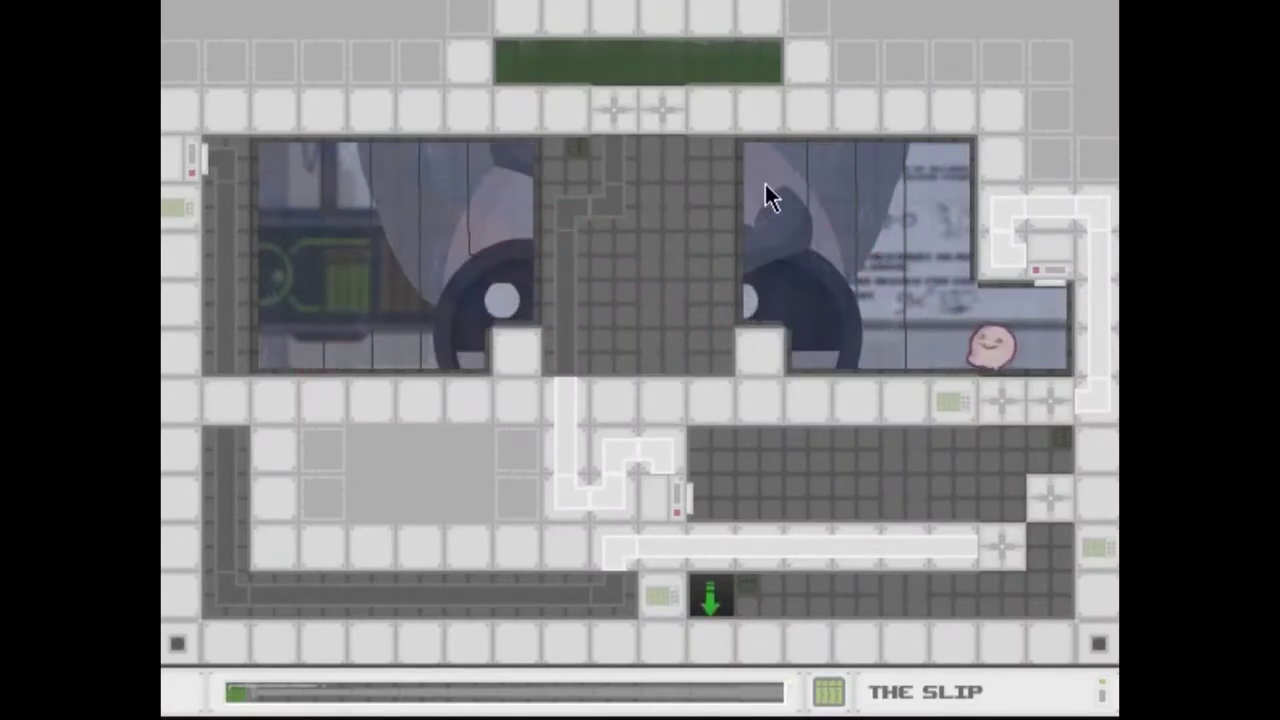
key(Right)
key(Down)
Open the passage at the top of the shaft and travel back up into it
key(Left)
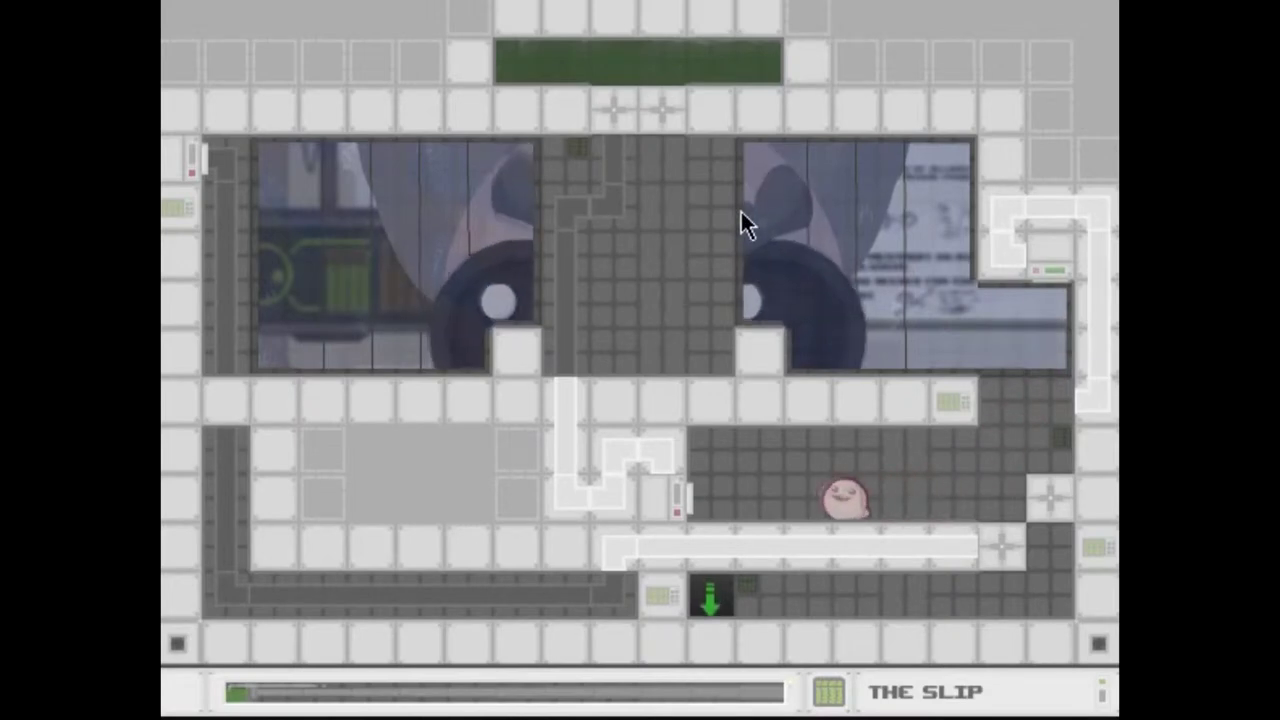
key(Left)
key(Right)
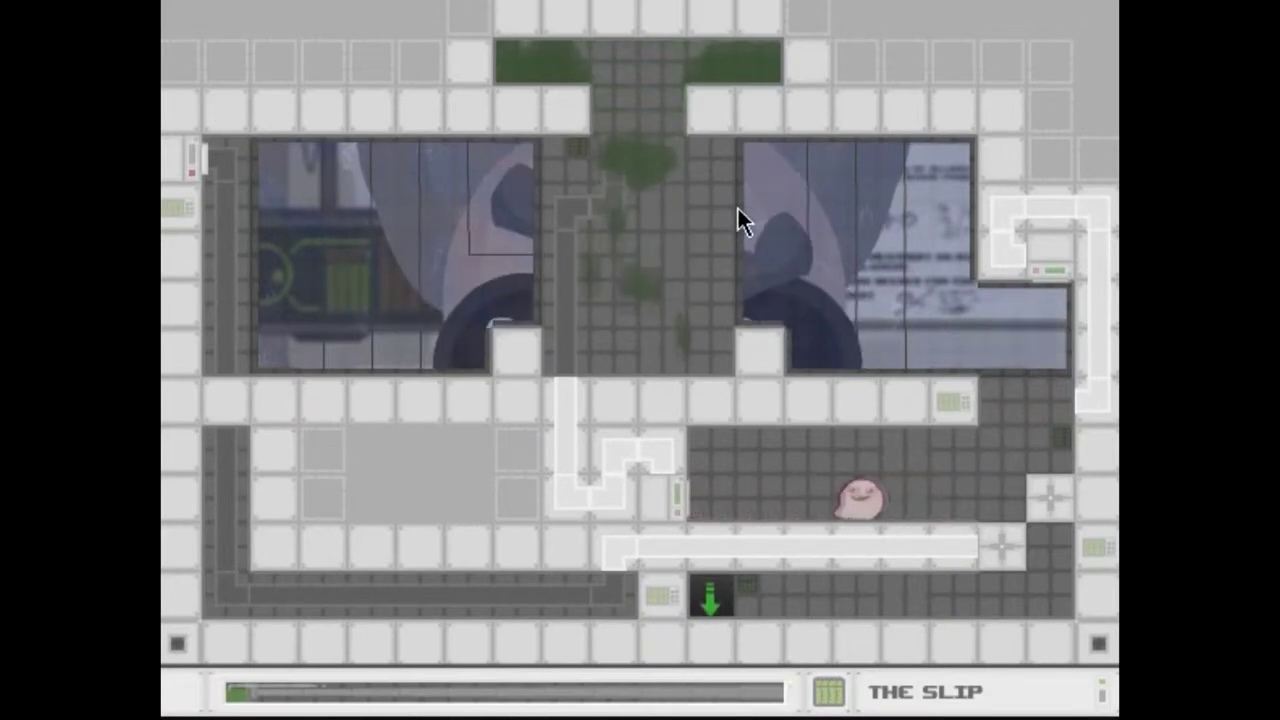
key(Right)
key(Up)
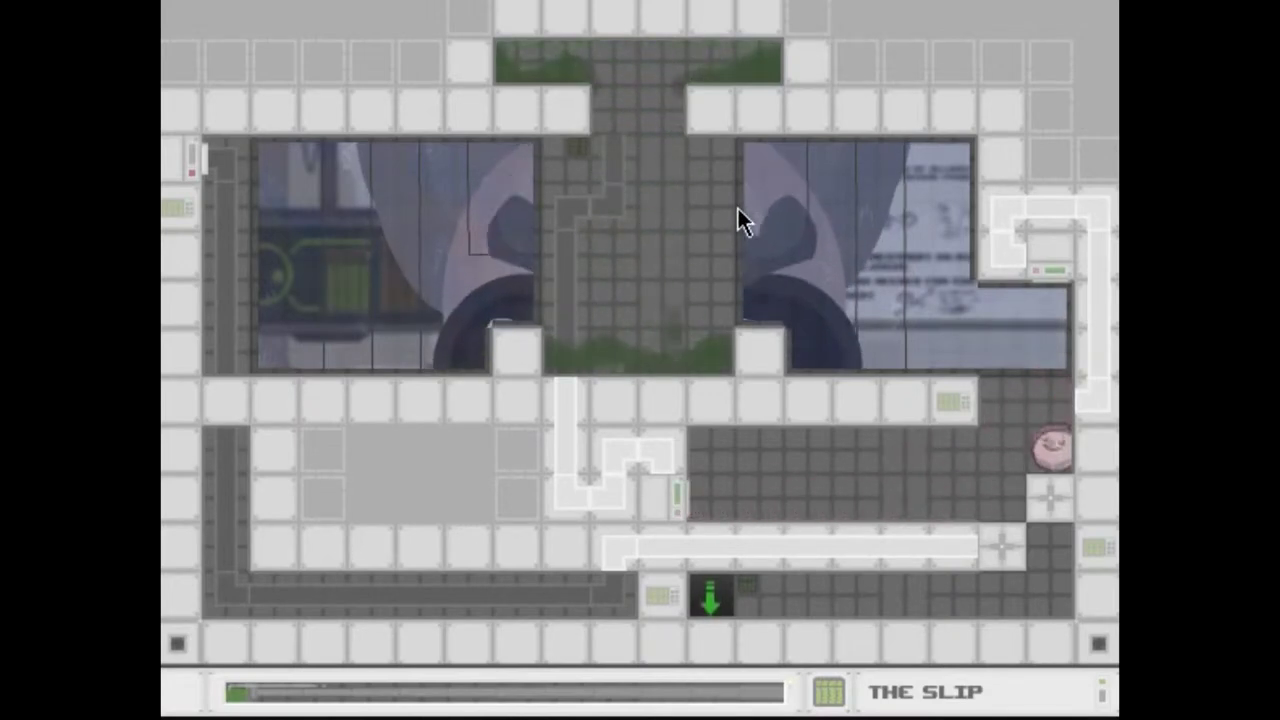
key(Up)
key(Left)
key(Left)
key(Down)
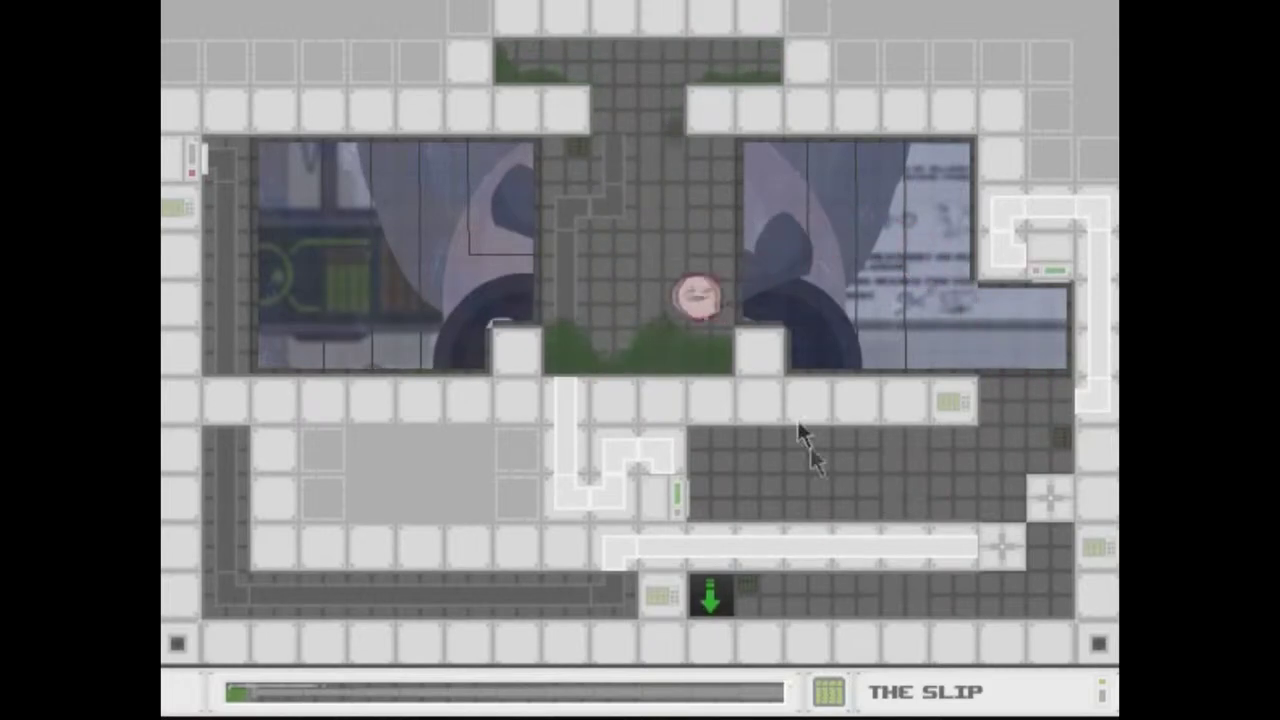
Visit the right room's path toward the cross marker, then return to the central shaft
key(Right)
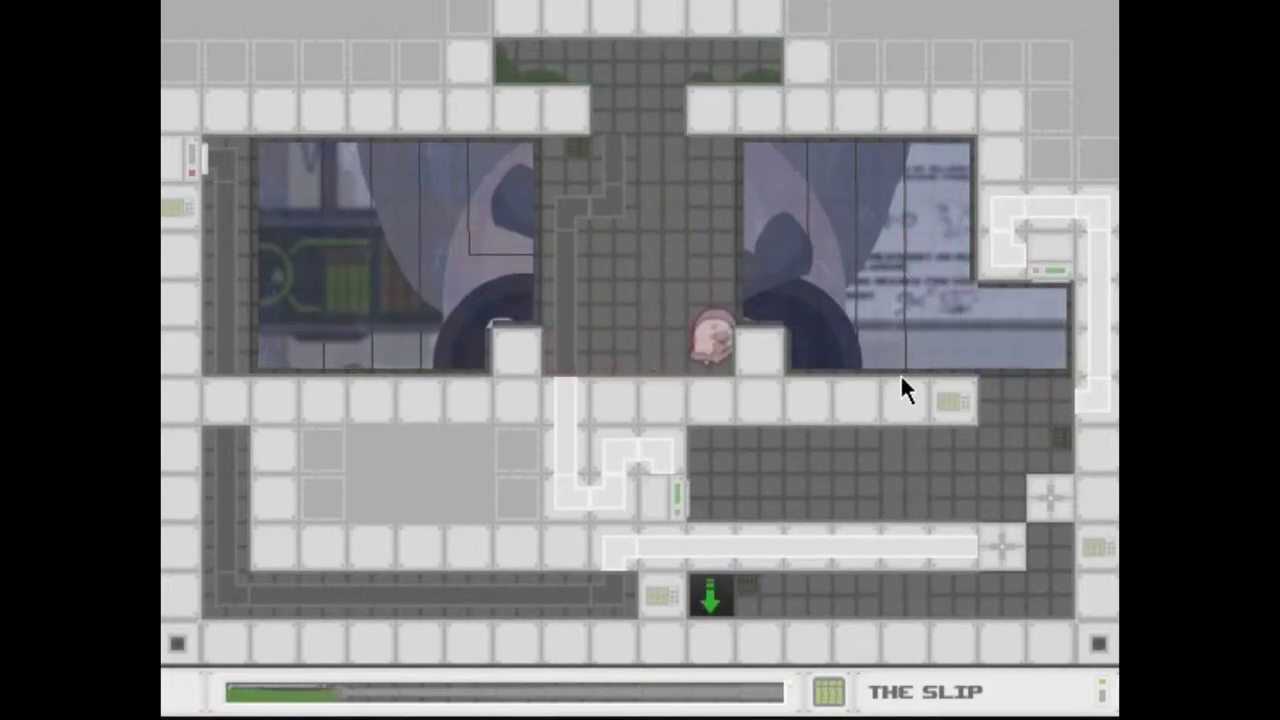
key(Up)
key(Right)
key(Down)
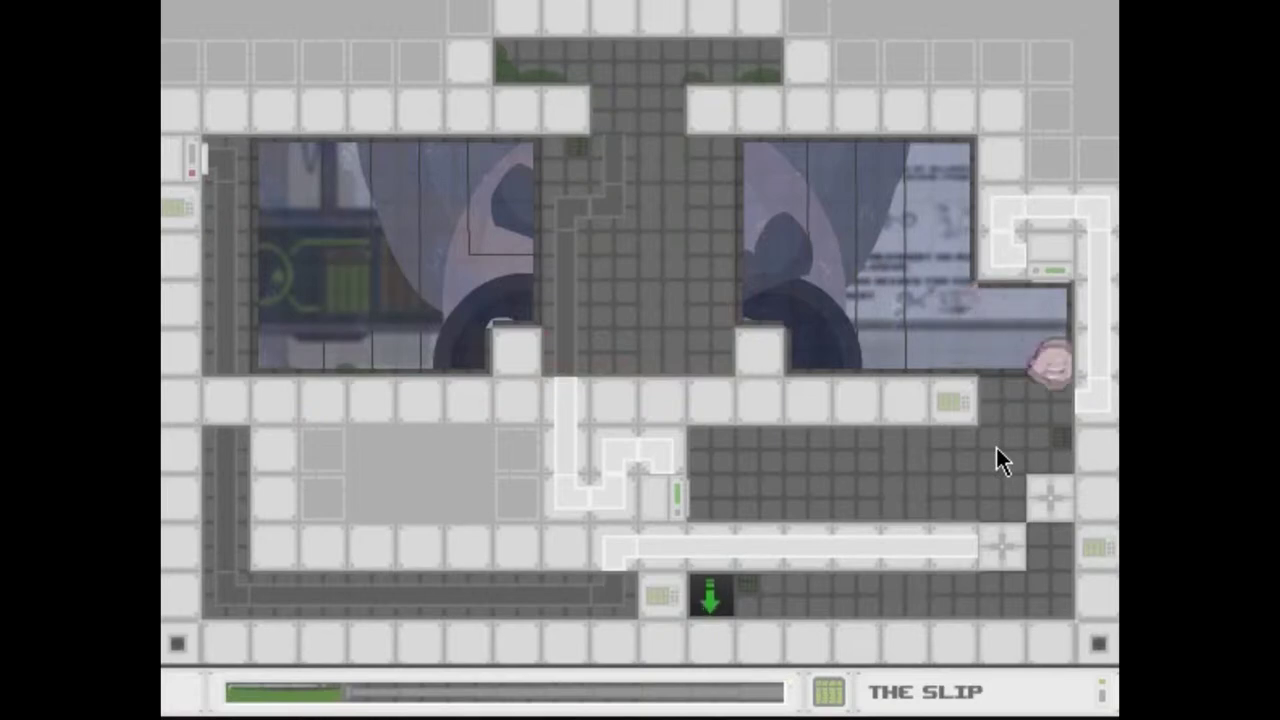
key(Up)
key(Left)
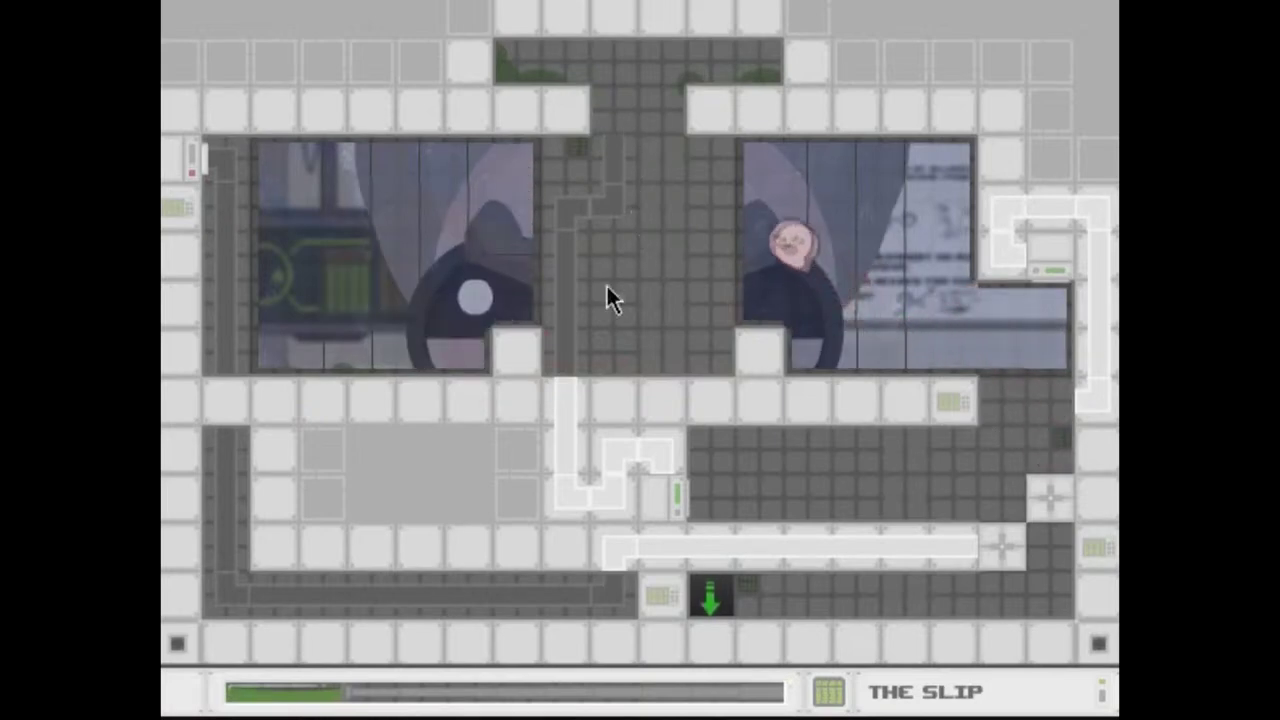
key(Left)
Descend through the central shaft into the left room
key(Down)
key(Left)
key(Left)
key(Down)
key(Left)
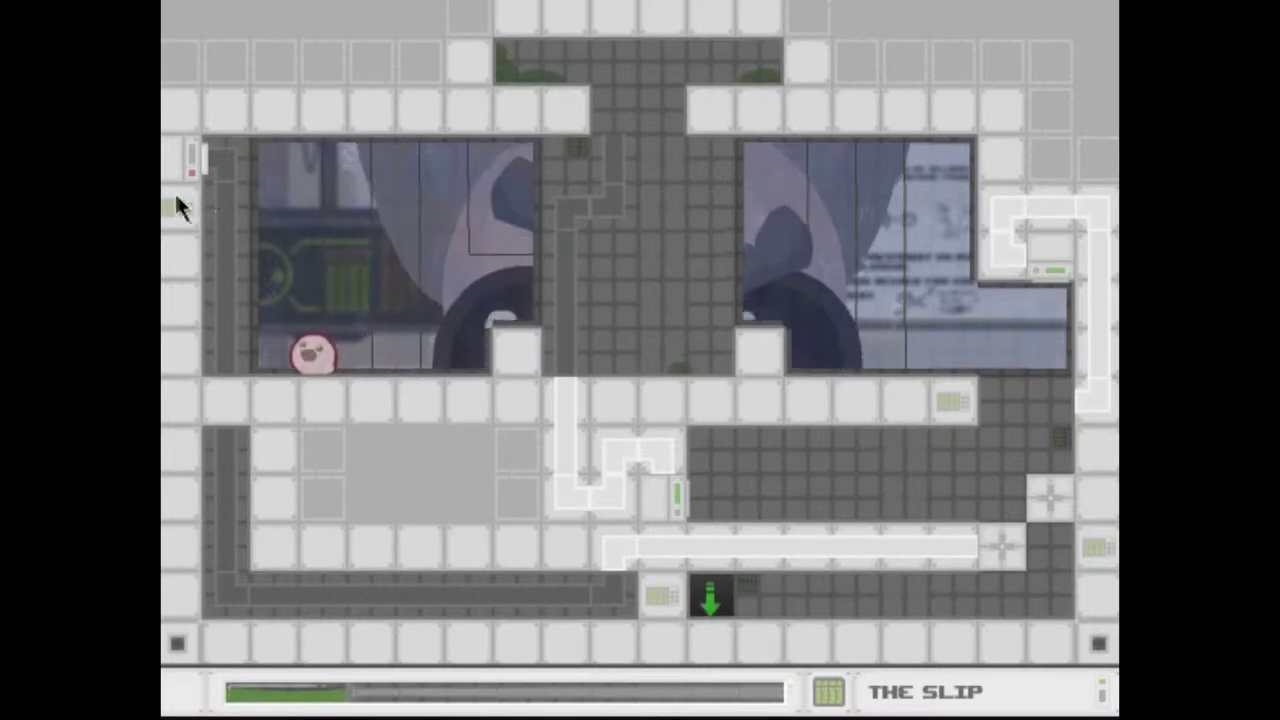
Move around the left room's floor and jump toward its upper-left
key(Up)
key(Down)
key(Right)
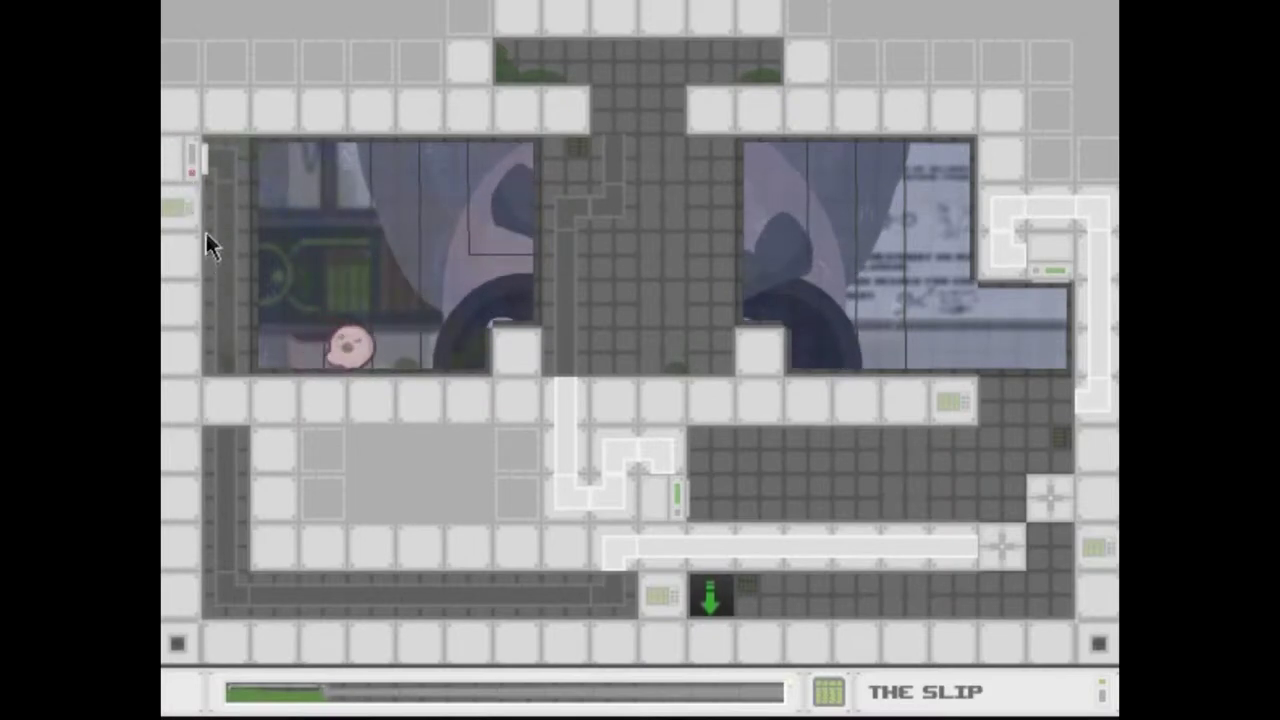
key(Down)
key(Left)
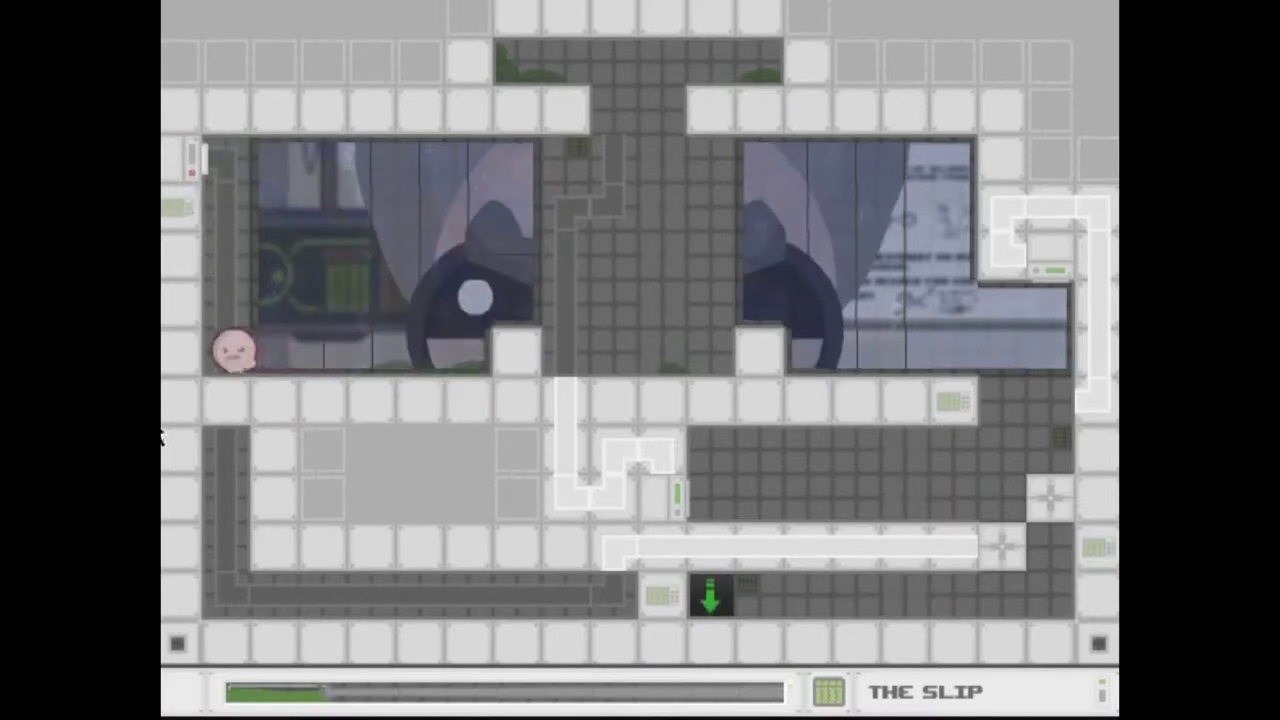
key(Right)
key(Right)
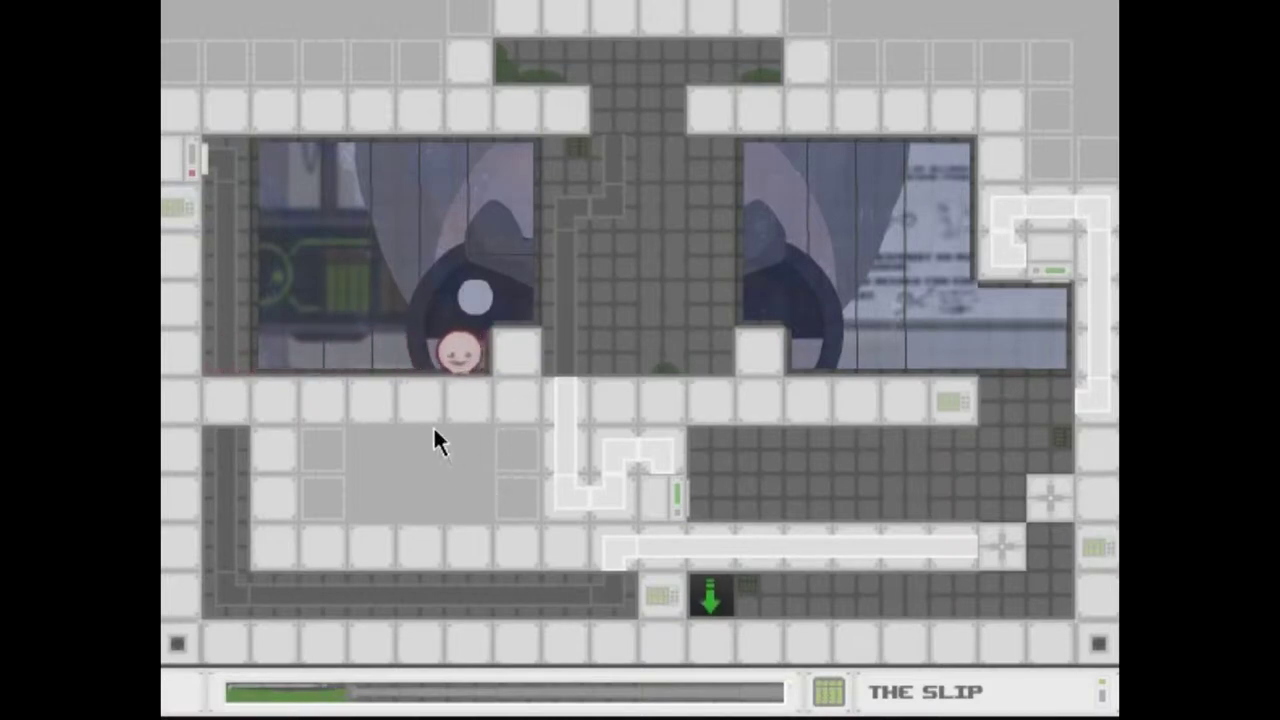
key(Up)
Climb over the wheel onto the ledge and drop to the shaft floor
key(Left)
key(Down)
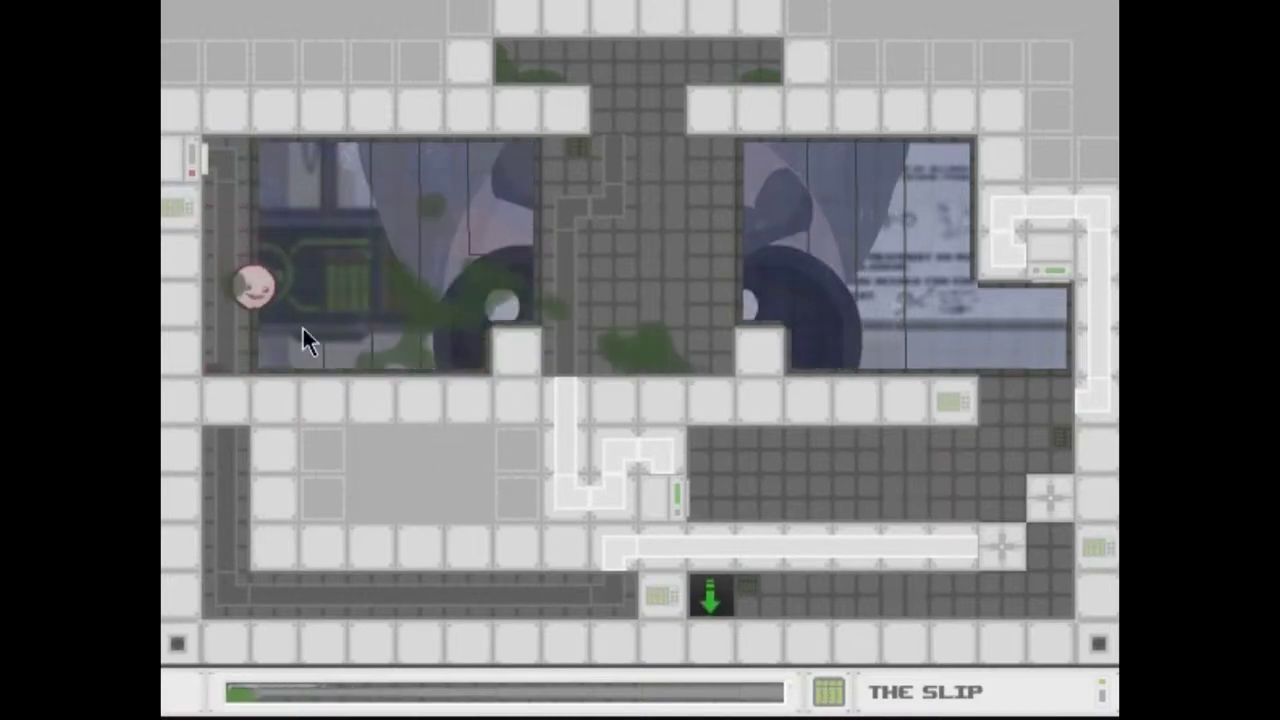
key(Left)
key(Right)
key(Right)
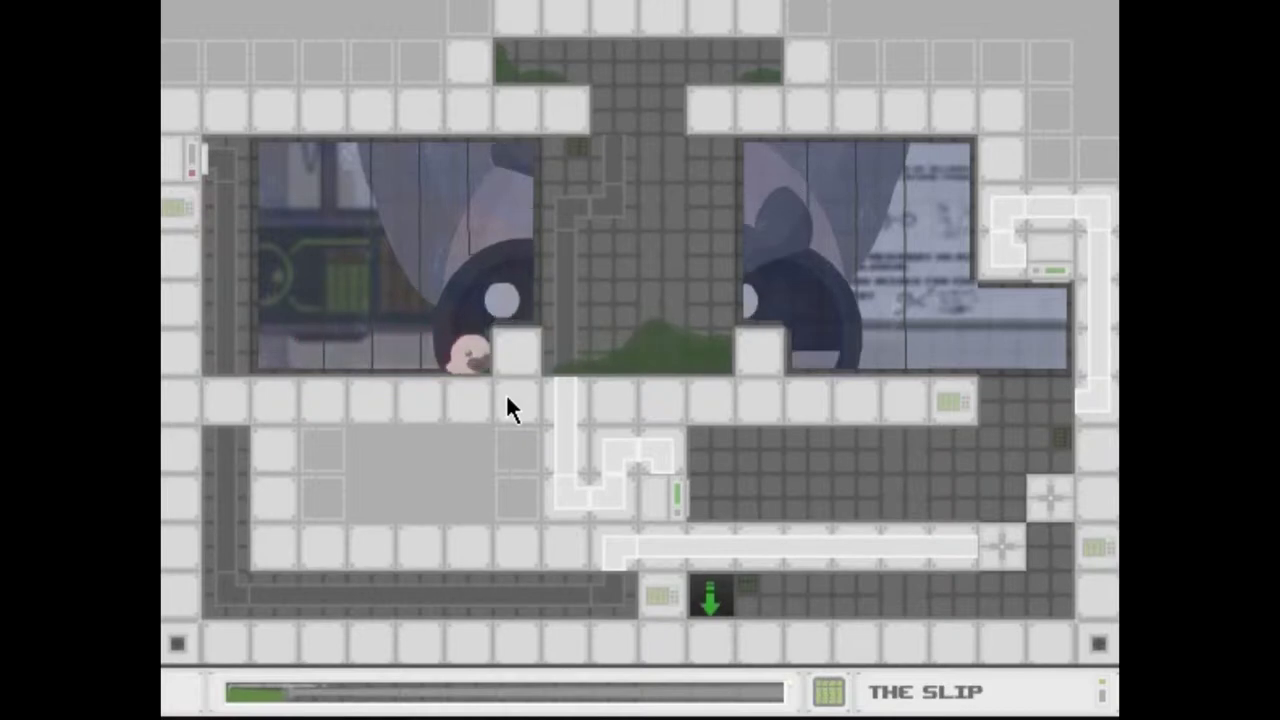
key(Up)
key(Right)
key(Down)
key(Right)
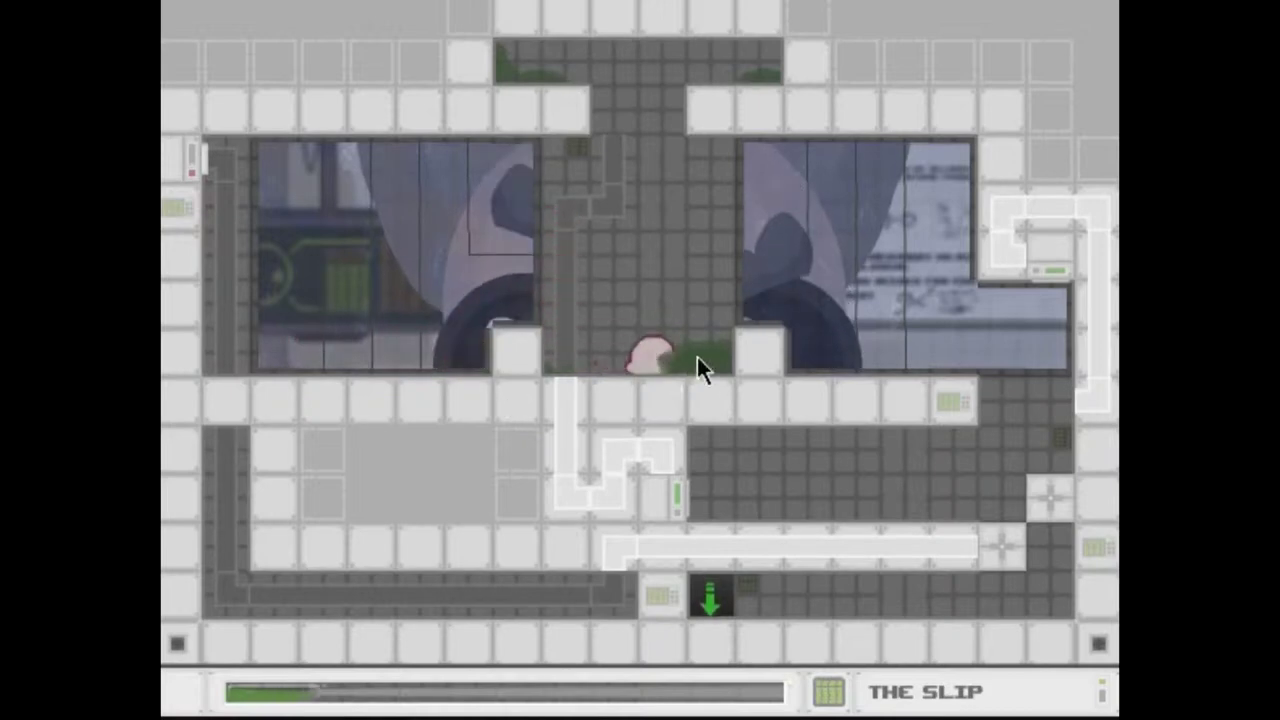
Leap back over the wheel into the left room and jump against its upper-left wall
key(Left)
key(Up)
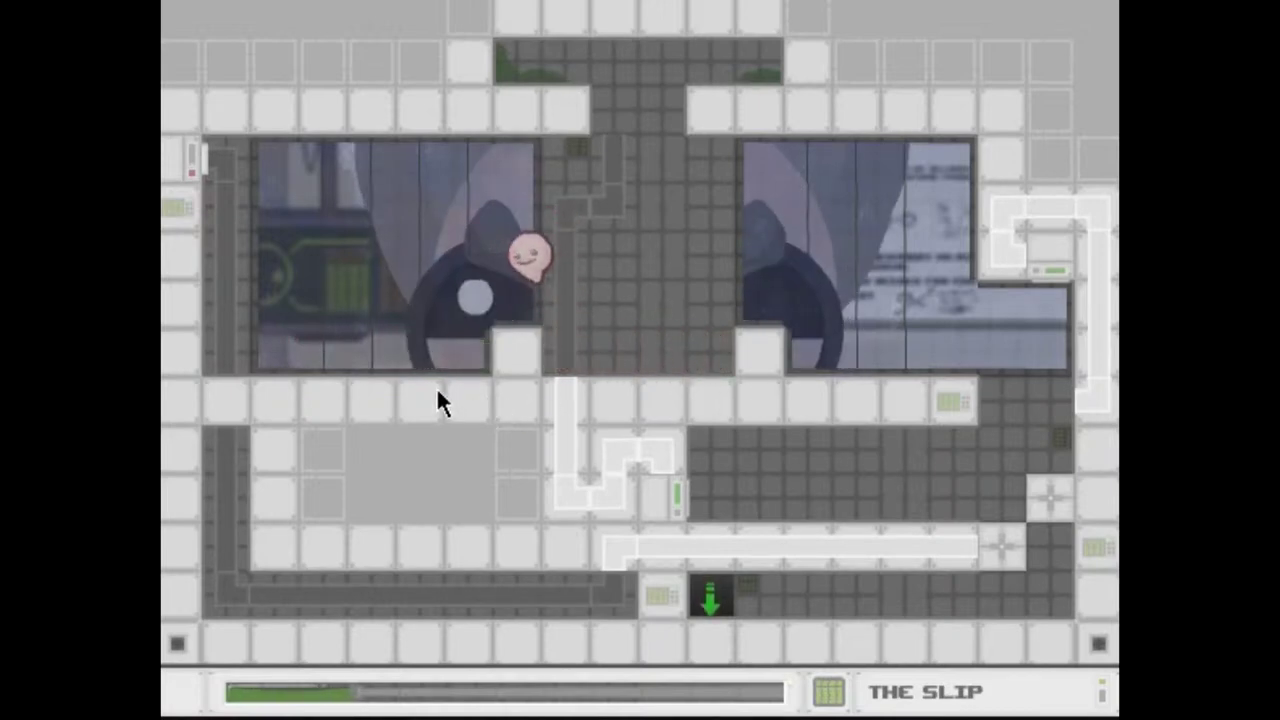
key(Left)
key(Up)
key(Left)
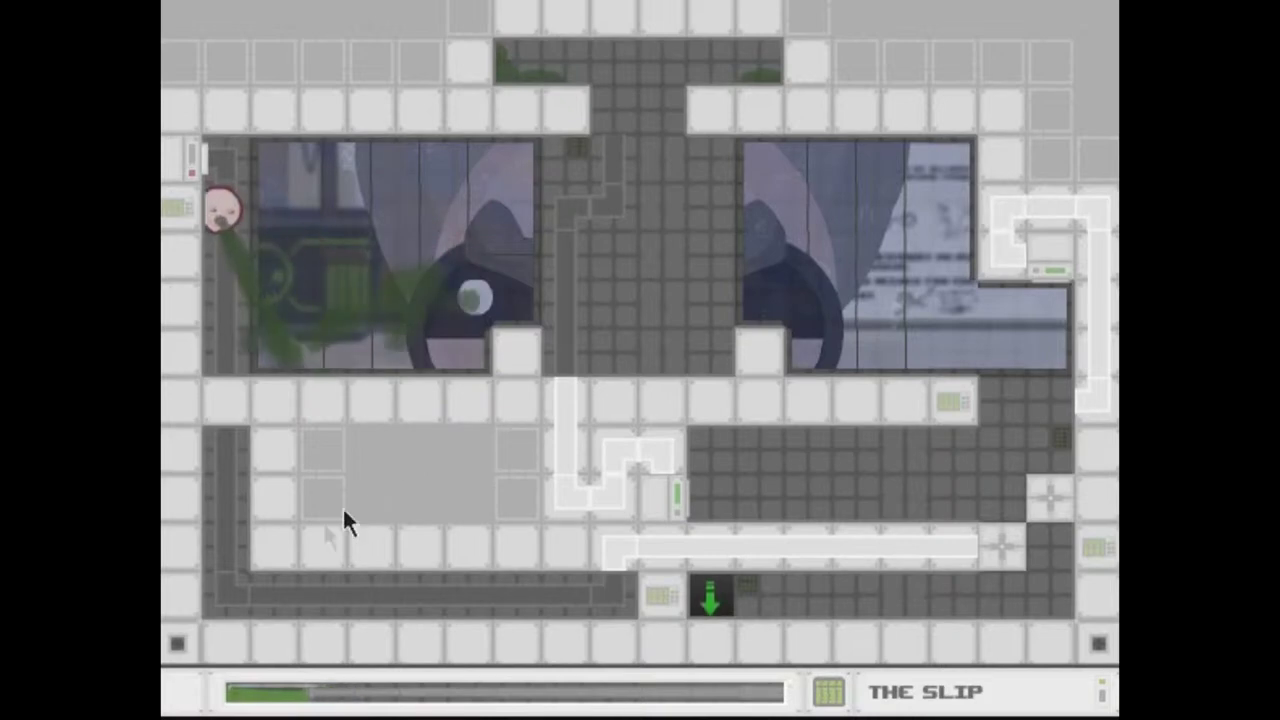
key(Right)
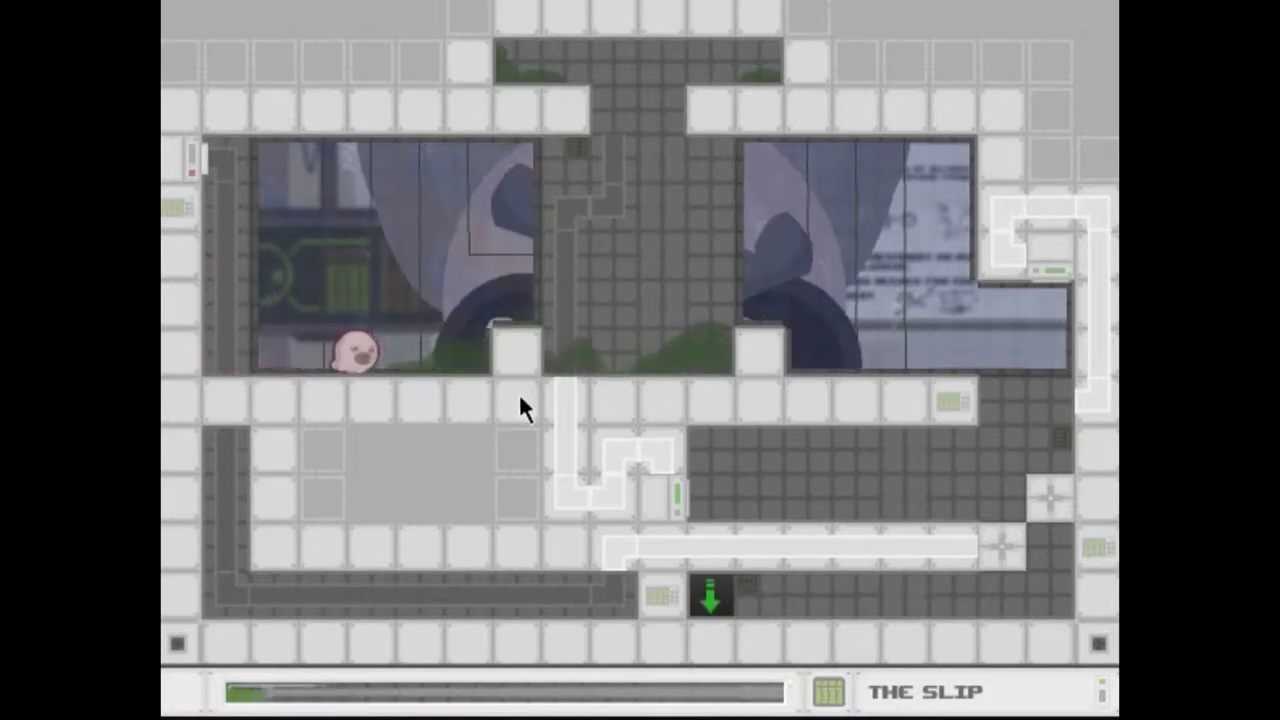
Jump into the right corridor, then onto the left room's ledge and across to its far wall
key(Right)
key(Up)
key(Right)
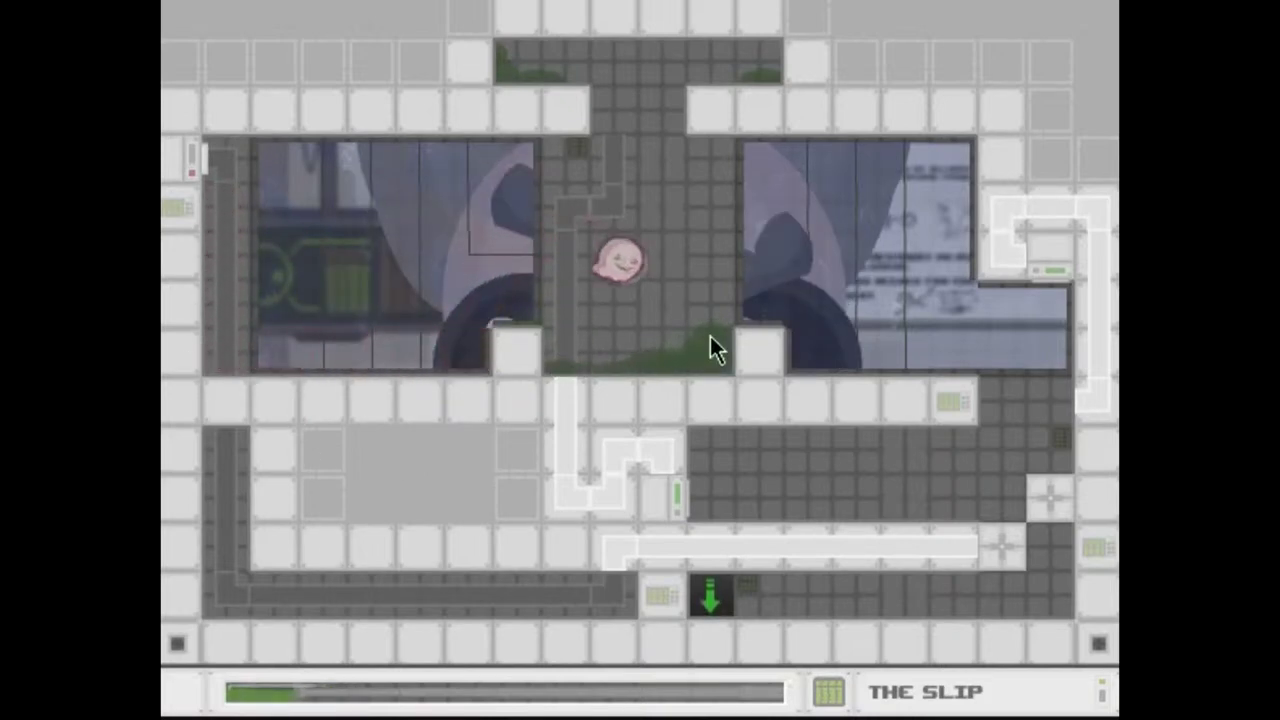
key(Left)
key(Left)
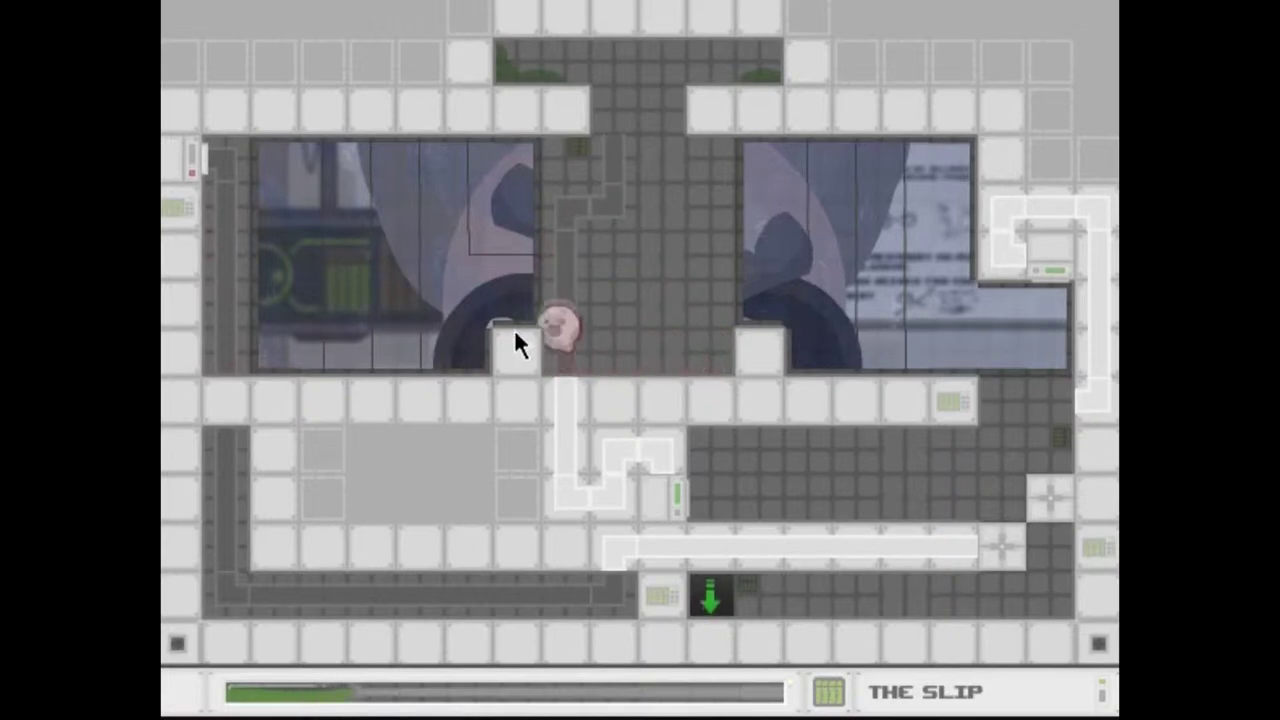
key(Up)
key(Left)
key(Up)
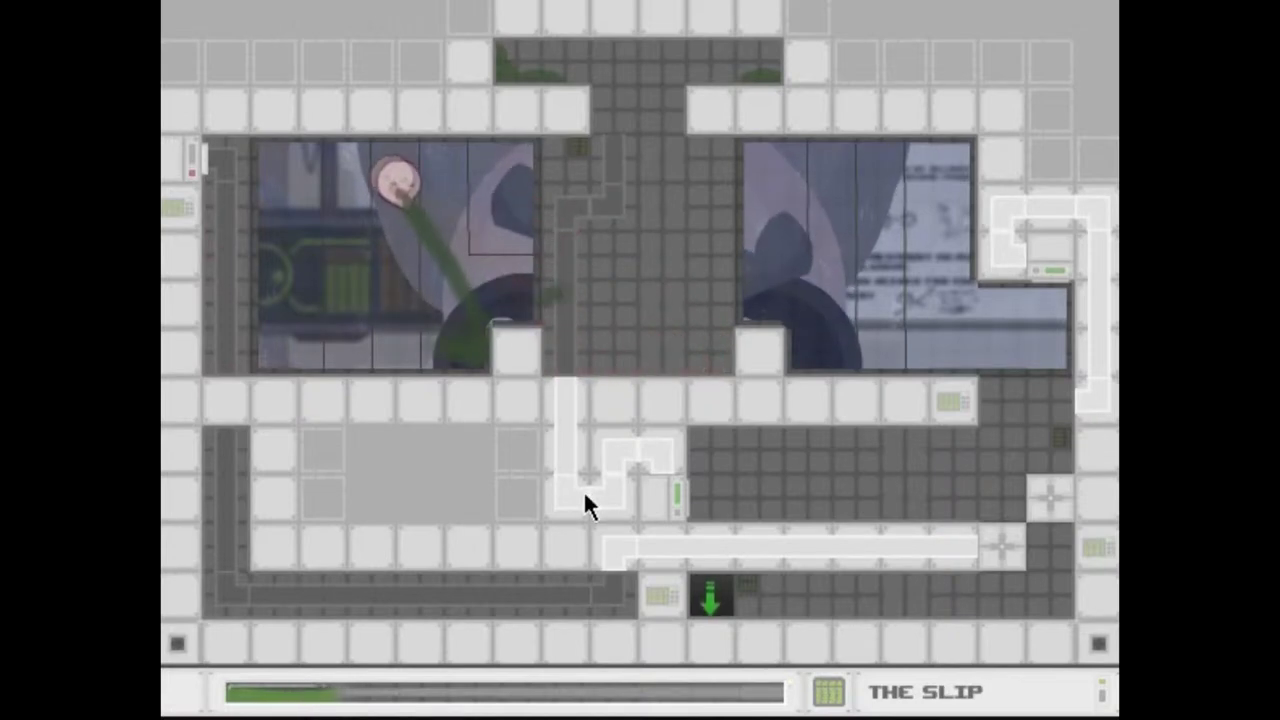
key(Left)
key(Left)
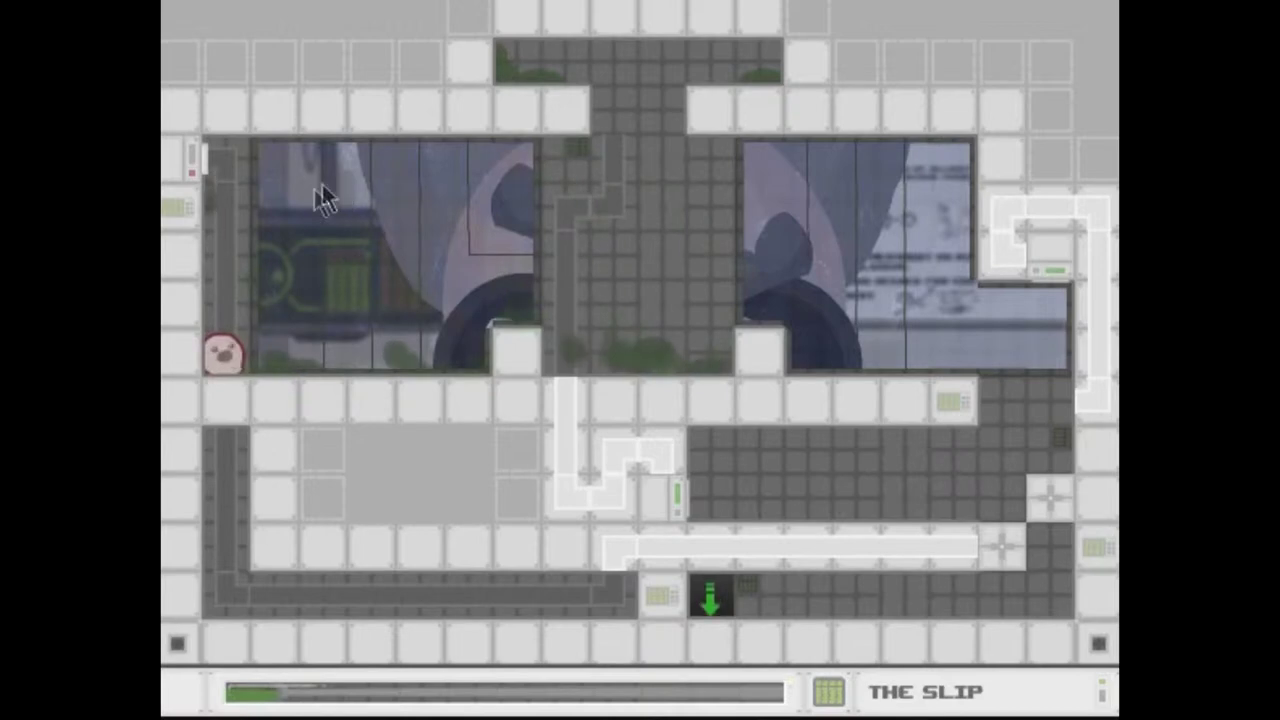
Climb onto the ledge, drop into the central corridor, and jump to its top
key(Right)
key(Right)
key(Right)
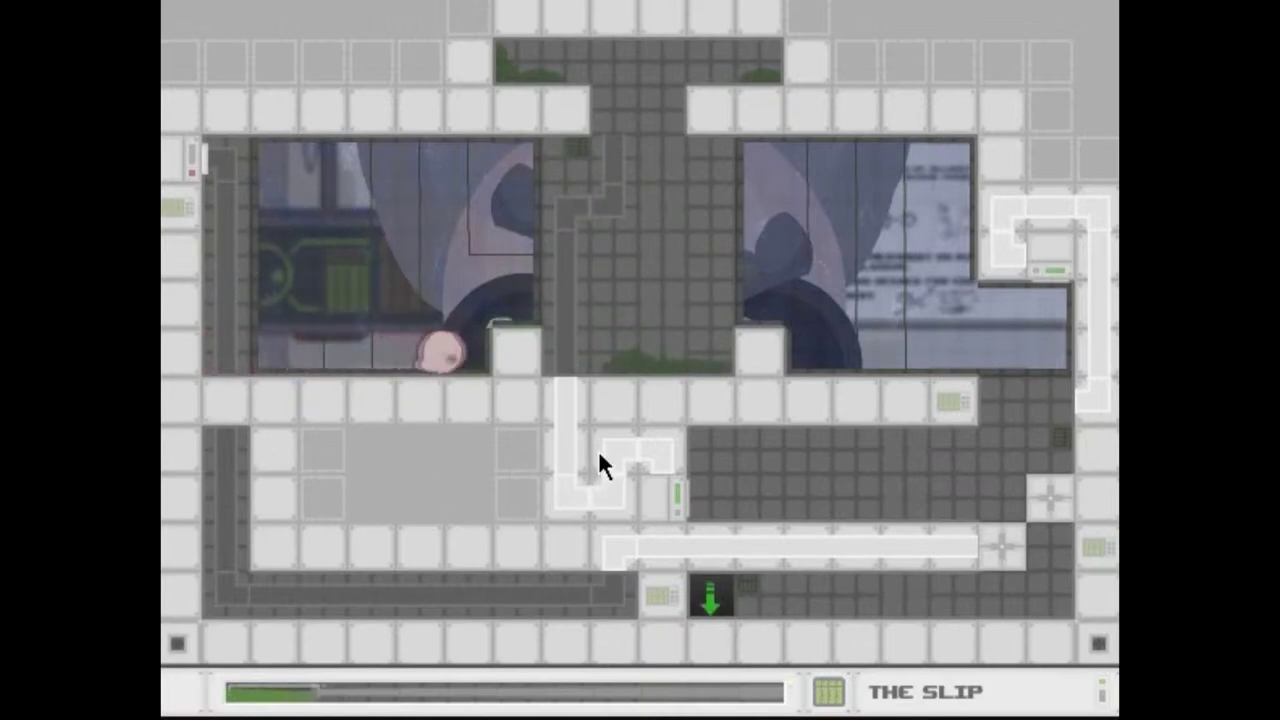
key(Up)
key(Up)
key(Right)
key(Right)
key(Left)
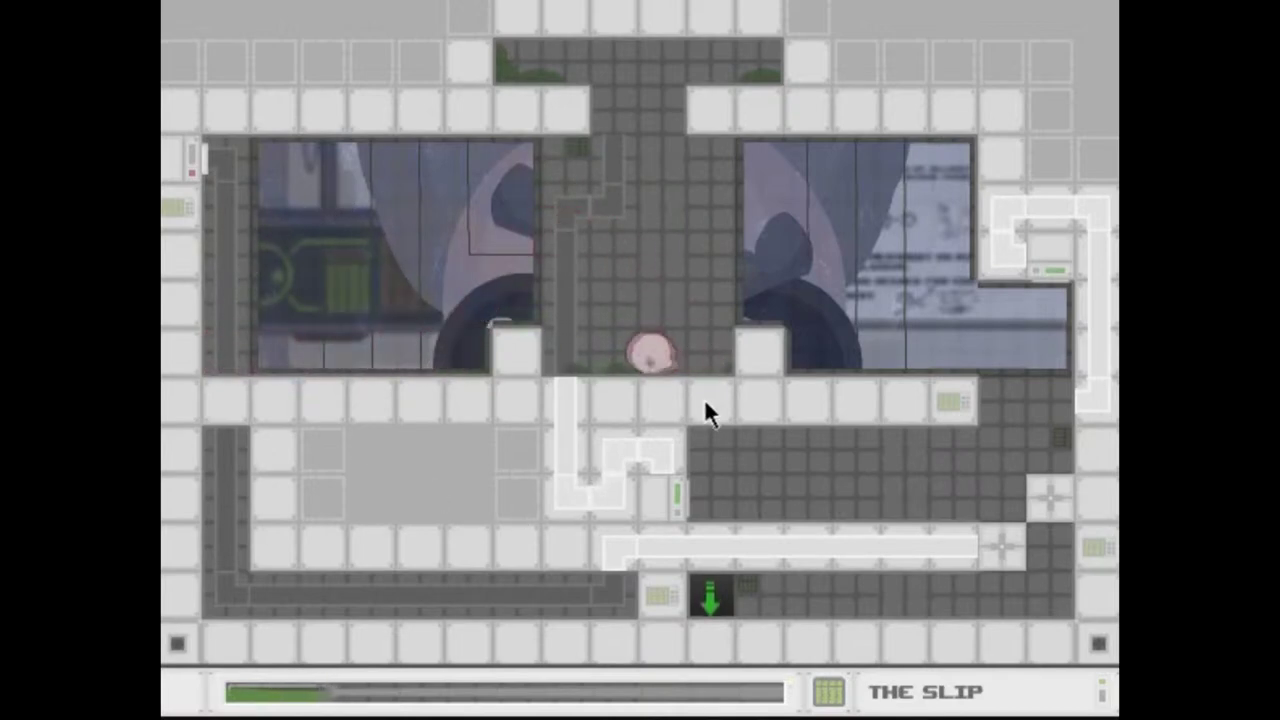
key(Left)
key(Right)
key(Right)
key(Right)
key(Up)
key(Left)
key(Left)
Move the blob from the corridor top into the left room and leap onto its wall
key(Down)
key(Up)
key(Right)
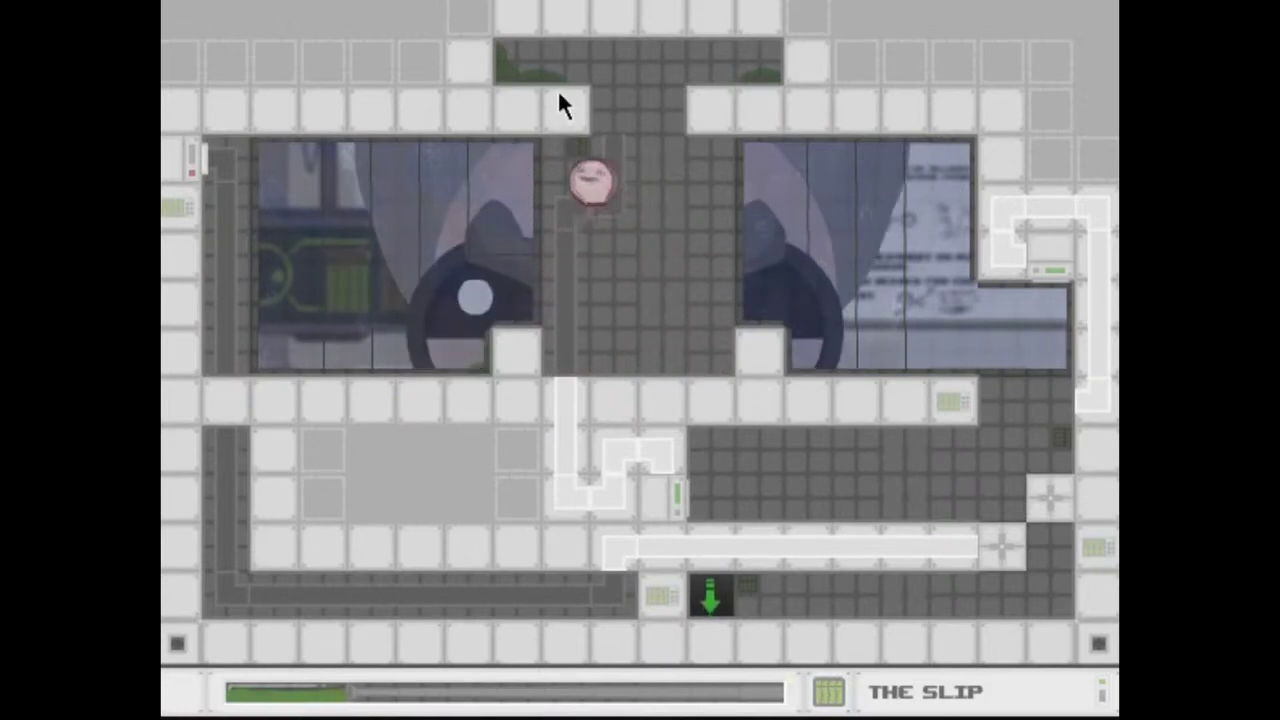
key(Left)
key(Left)
key(Down)
key(Left)
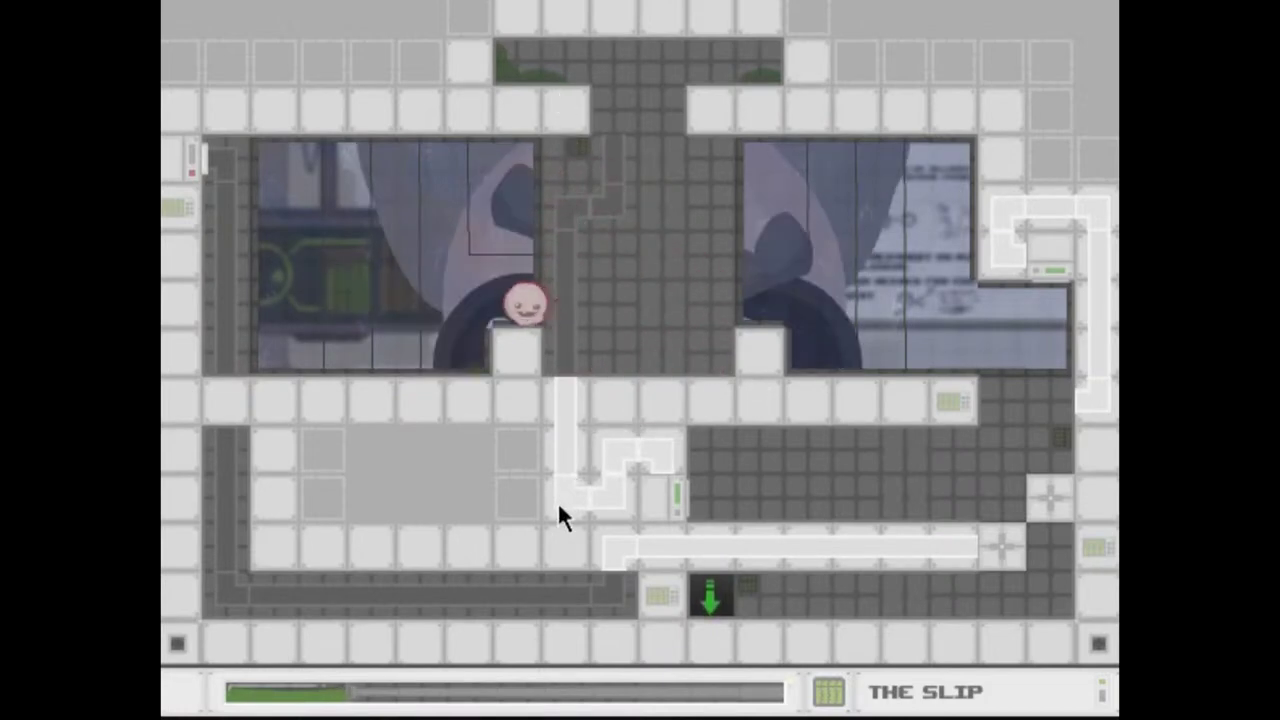
key(Up)
key(Left)
key(Left)
key(Left)
key(Up)
key(Left)
key(Left)
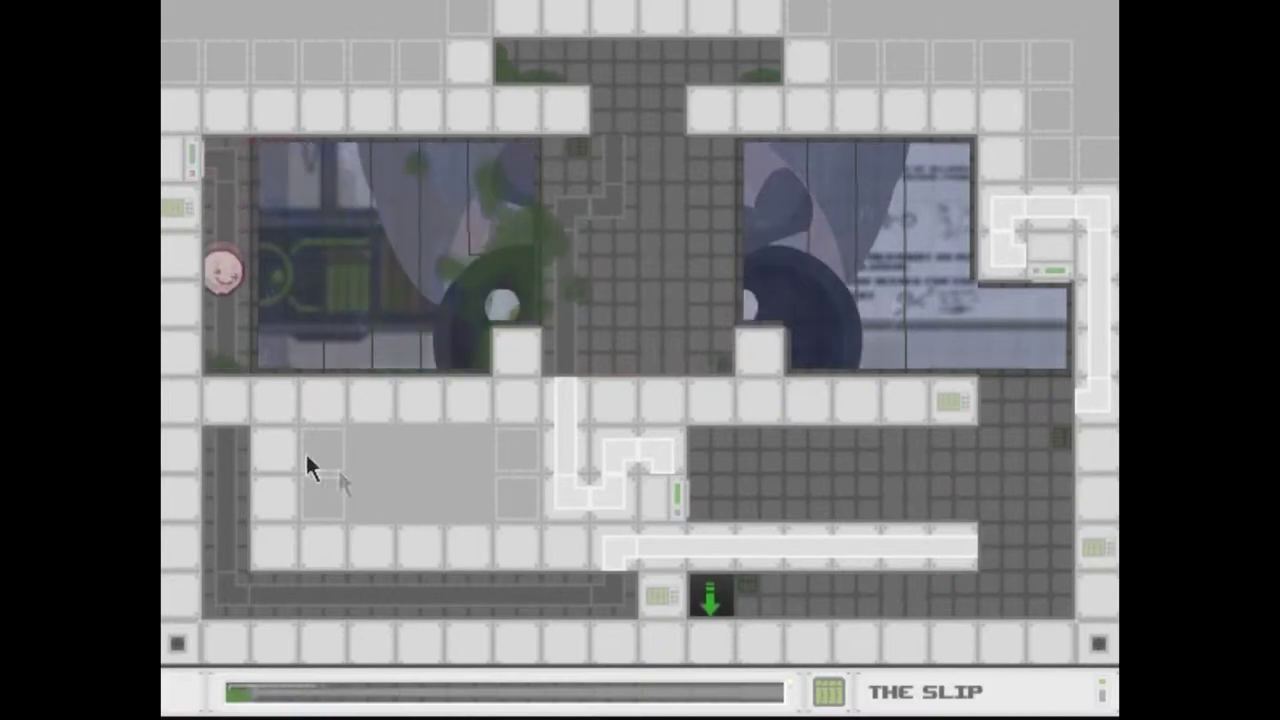
key(Down)
Cross over the dark arch to the exit arrow, then start Recap from level select
key(Right)
key(Right)
key(Right)
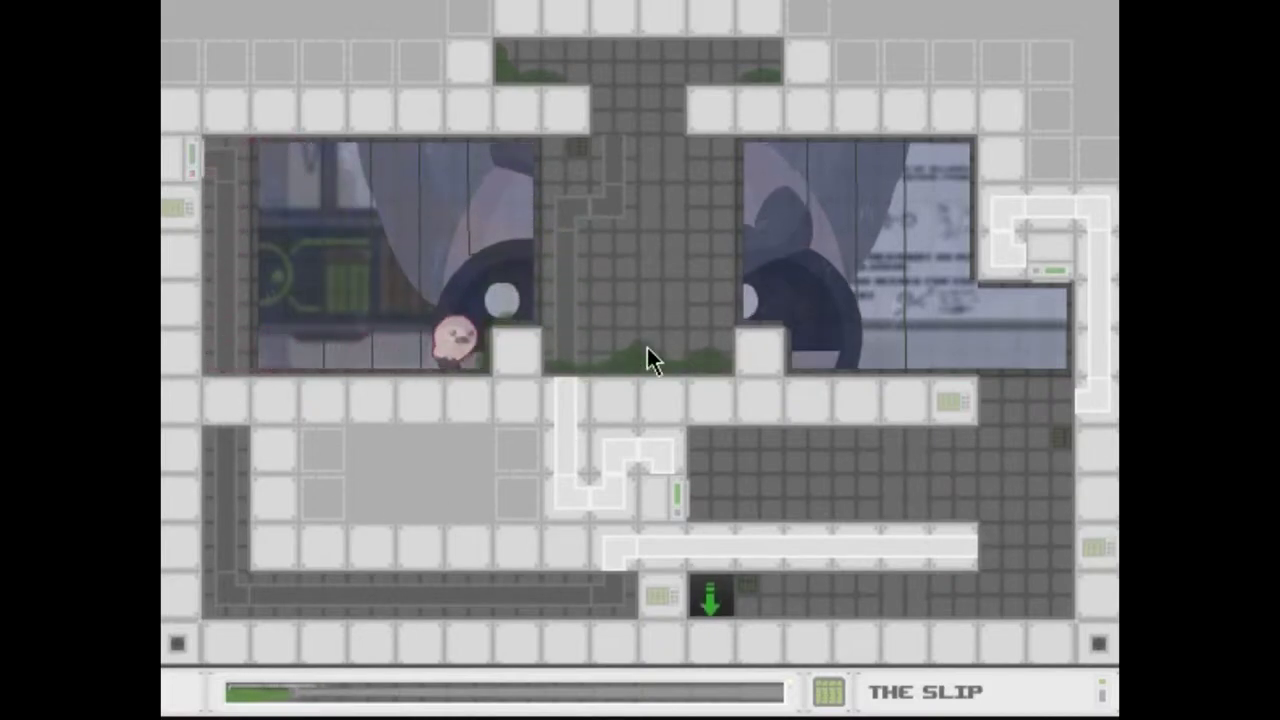
key(Up)
key(Right)
key(Right)
key(Right)
key(Right)
key(Up)
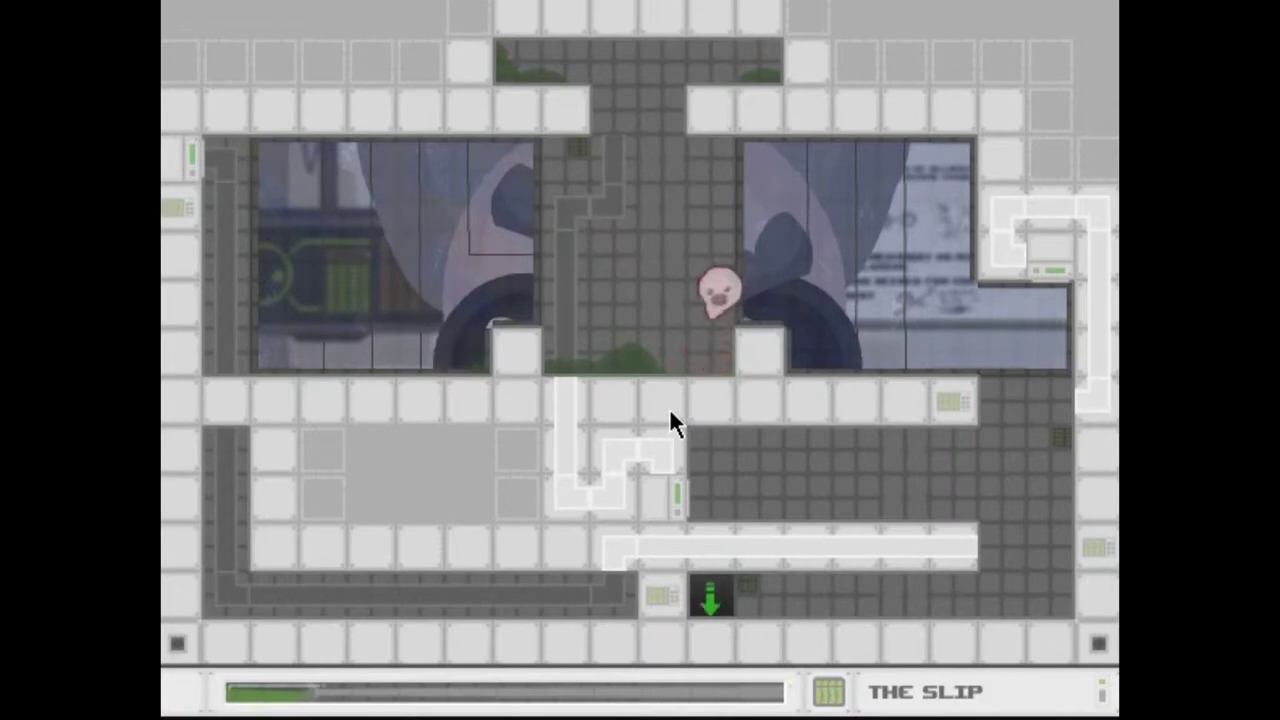
key(Right)
key(Right)
key(Right)
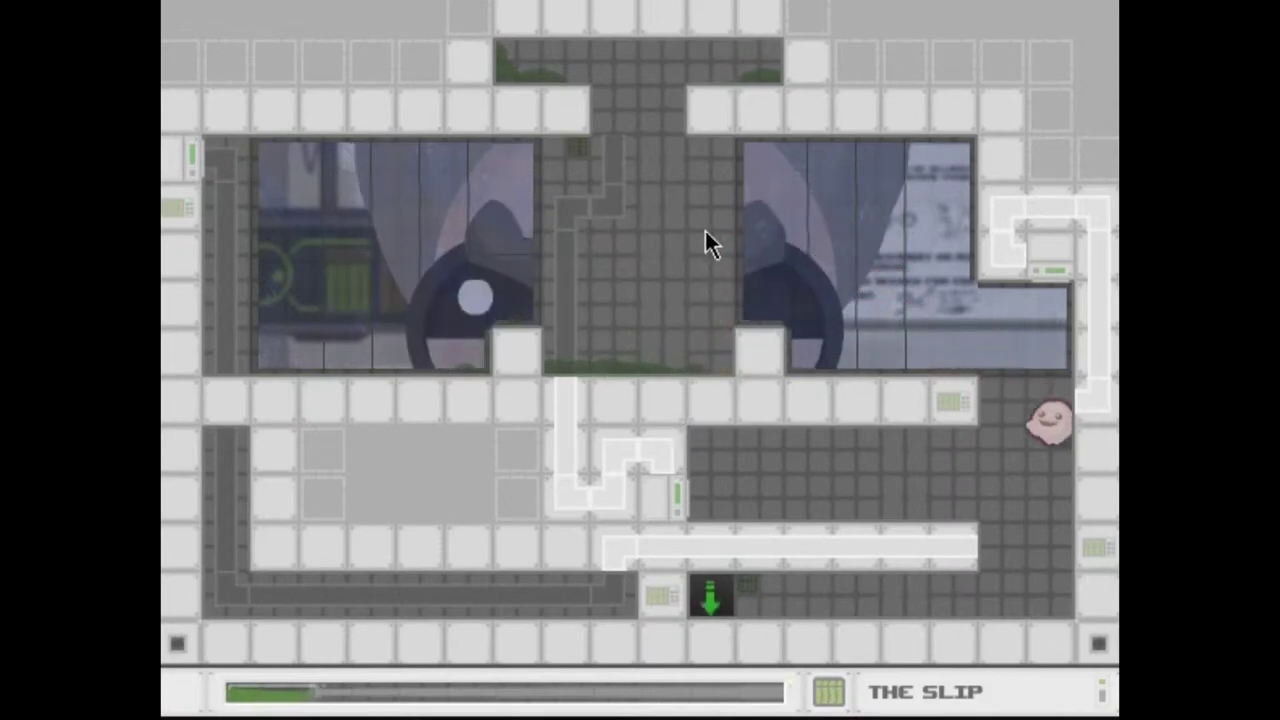
key(Left)
key(Left)
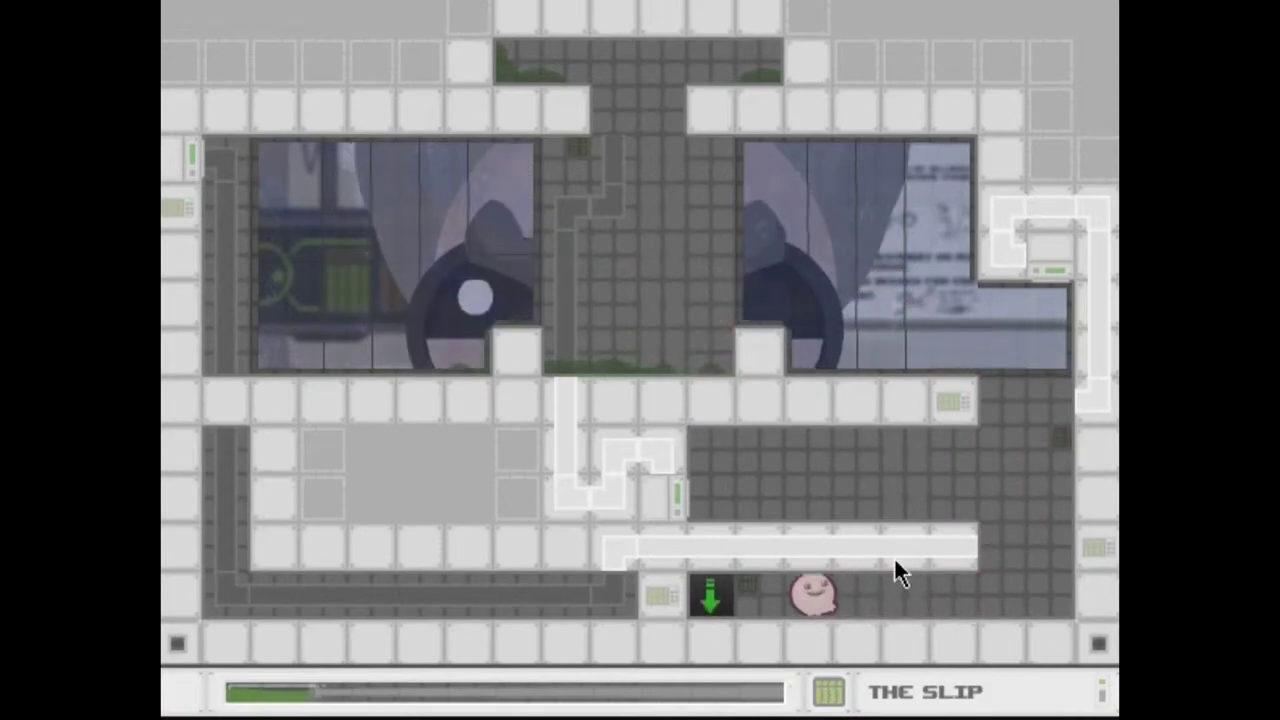
key(Left)
key(Left)
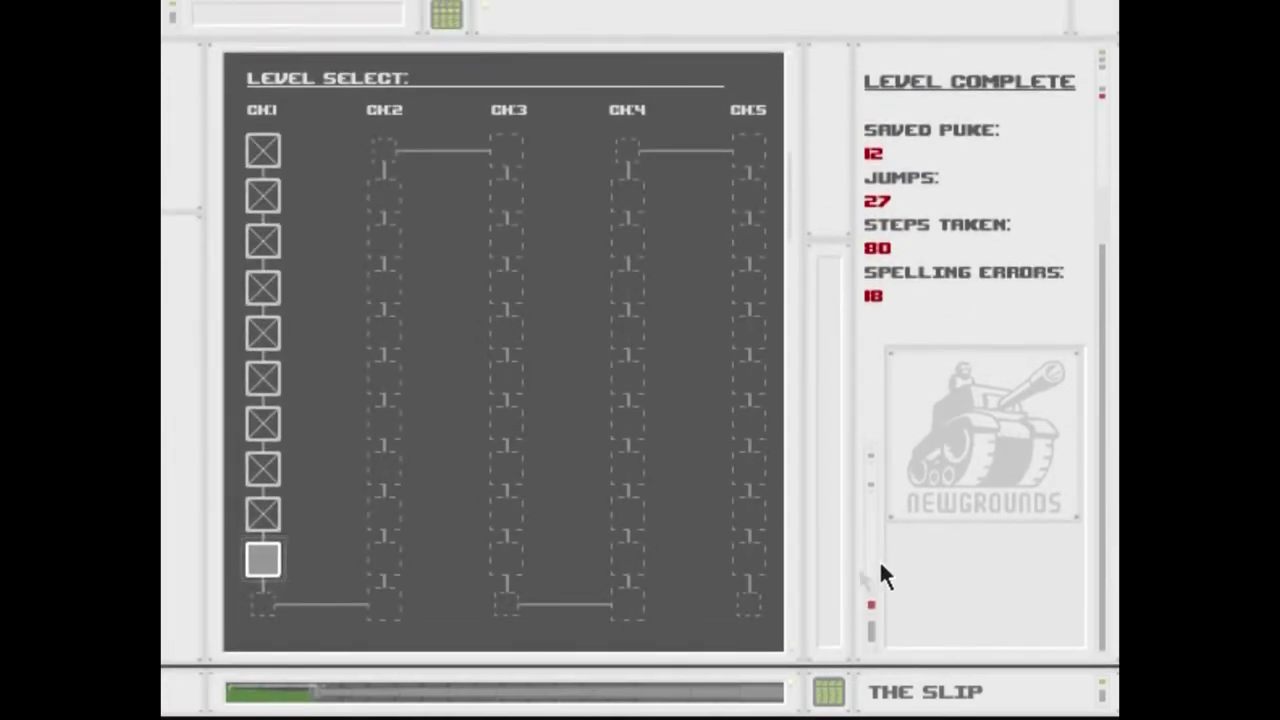
click(268, 563)
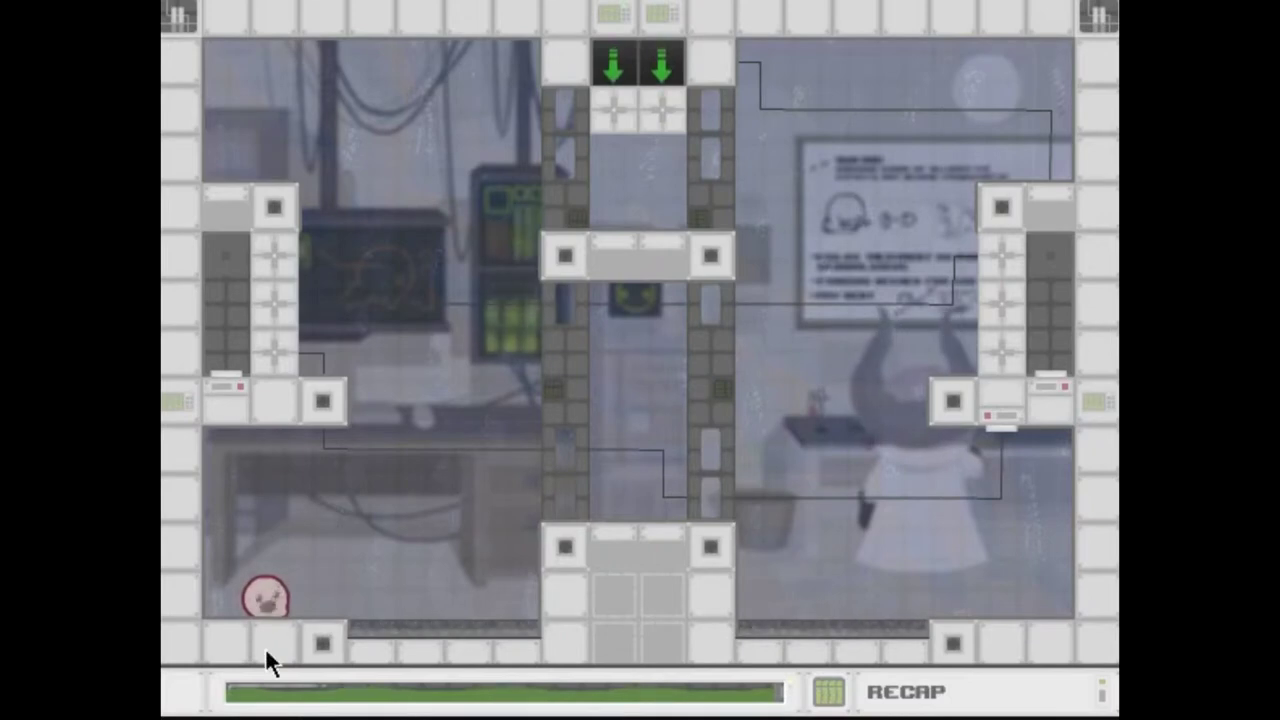
Jump onto Recap's center platform, step back and forth, then walk off it
key(Up)
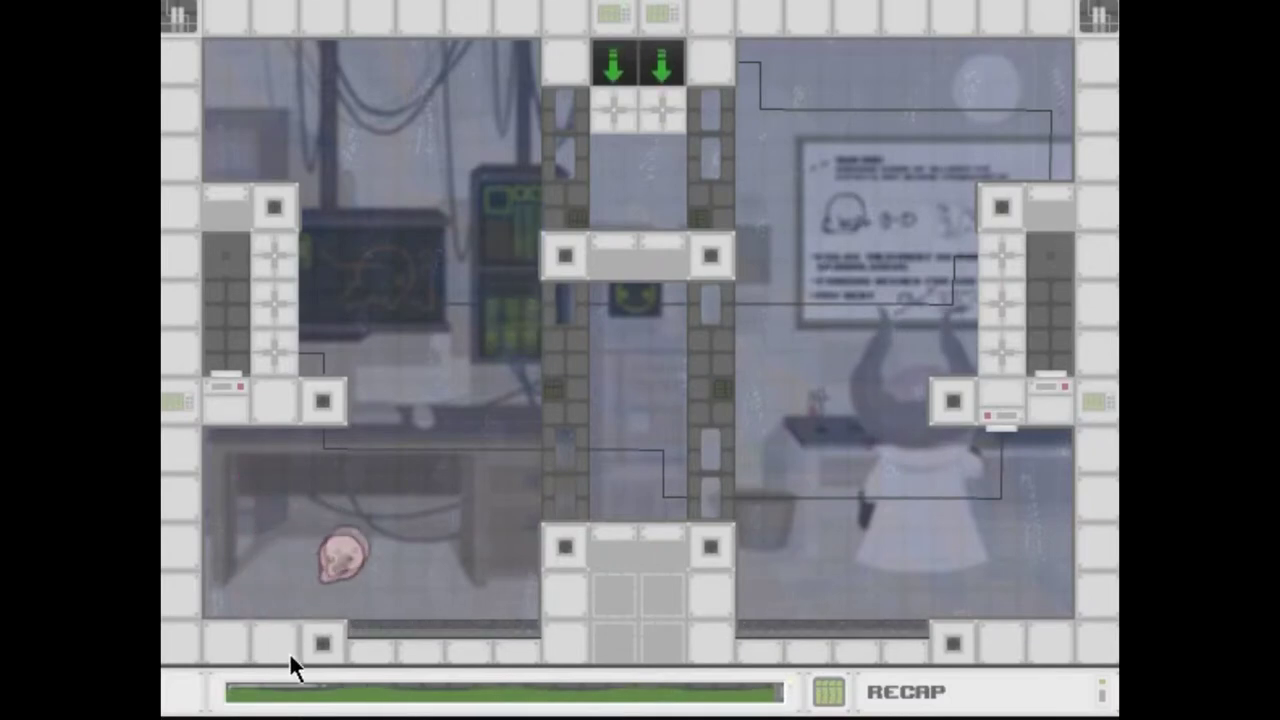
key(Right)
key(Up)
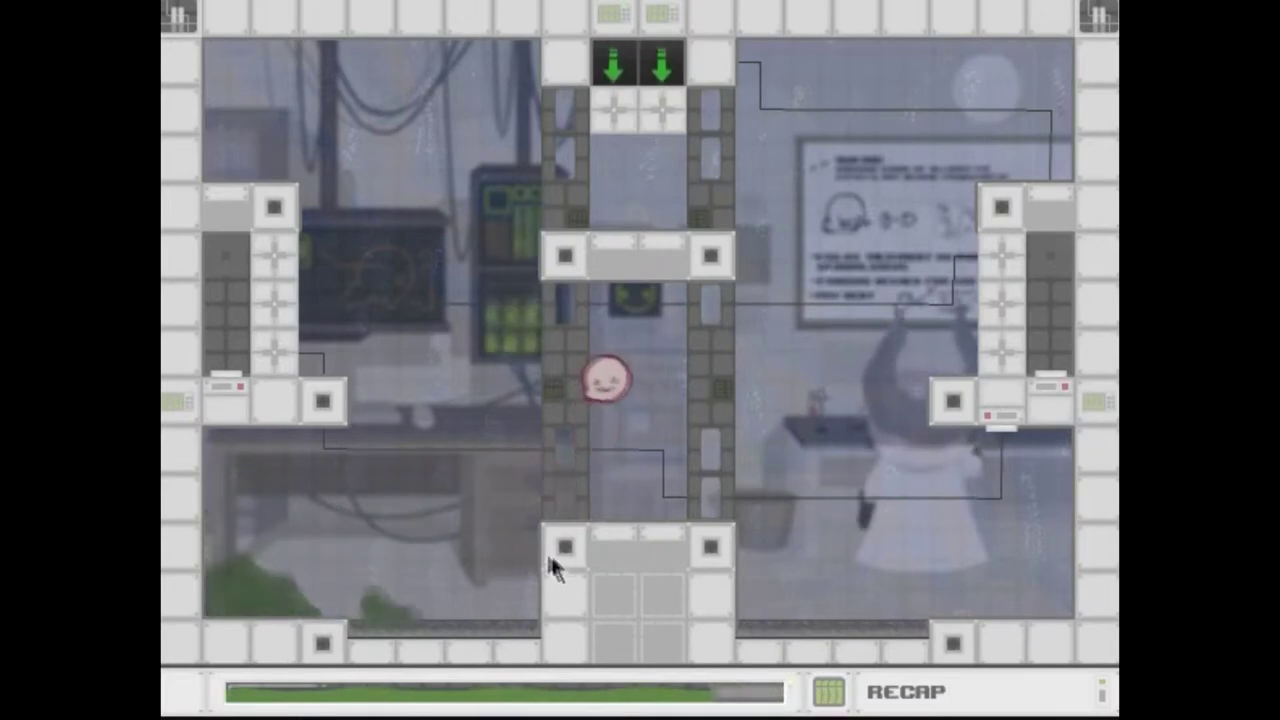
key(Right)
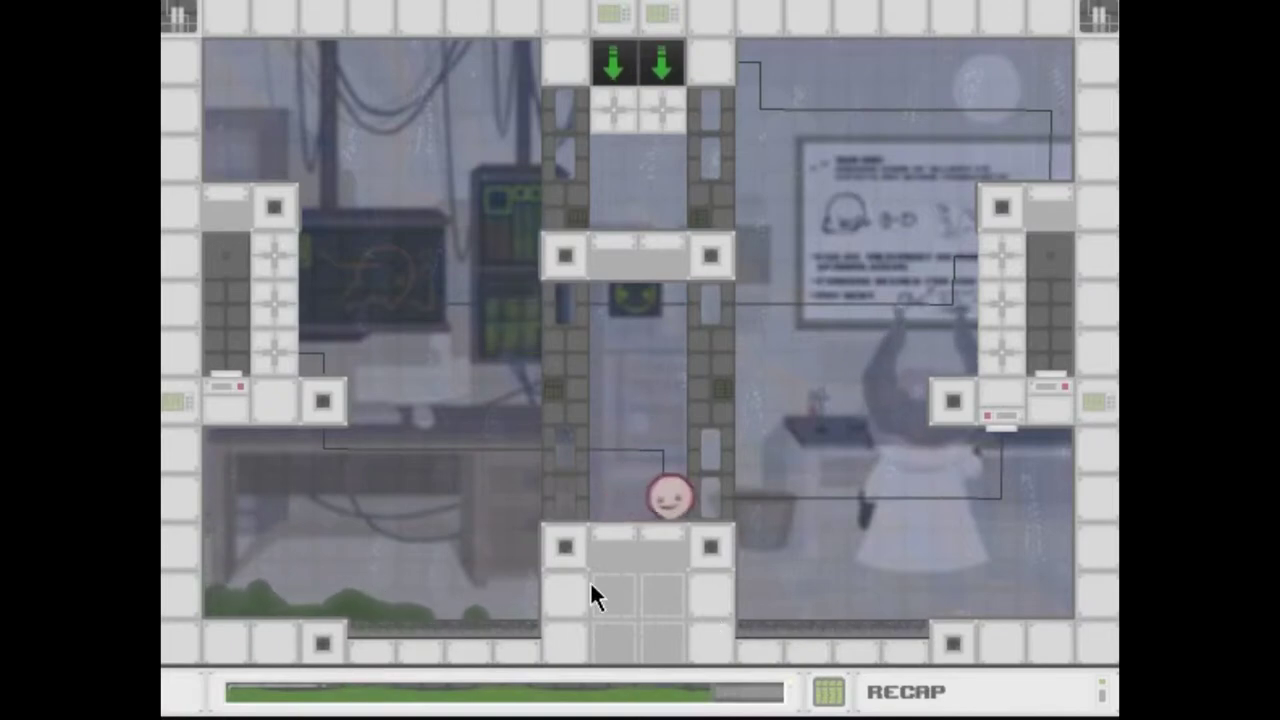
key(Left)
key(Right)
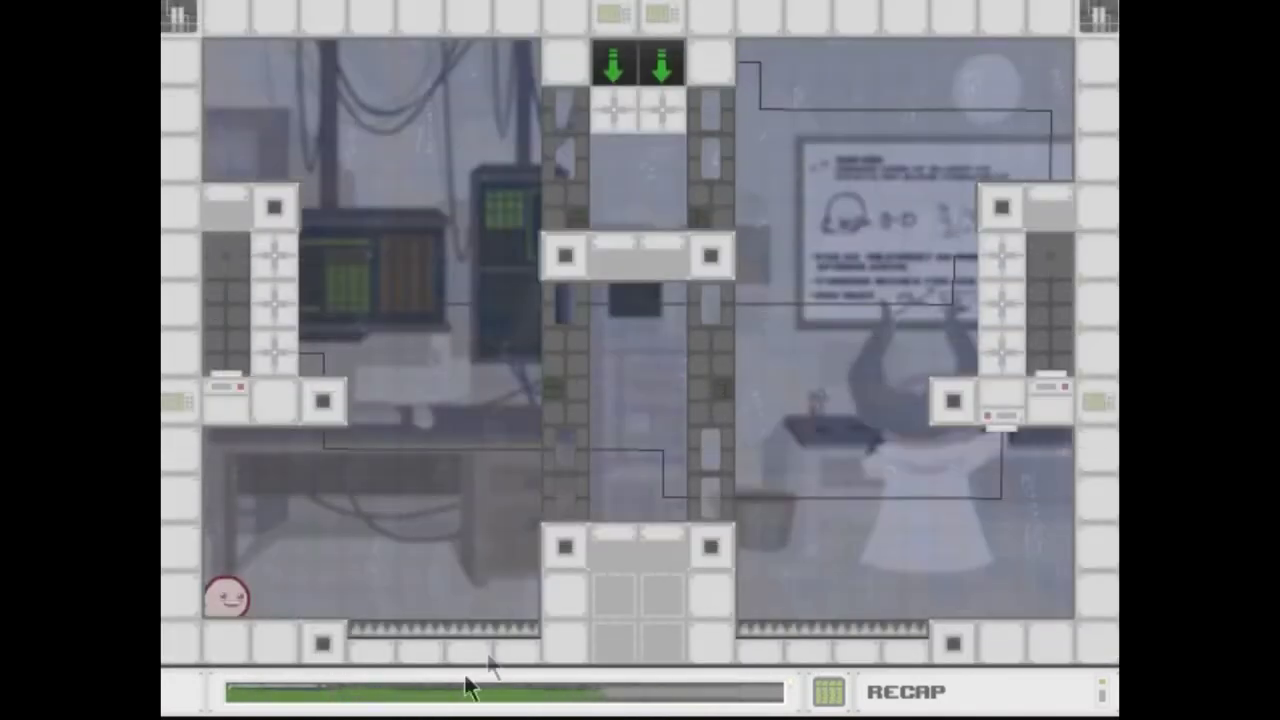
Jump from the bottom-left floor, fly into the right room, and land on its floor
key(Up)
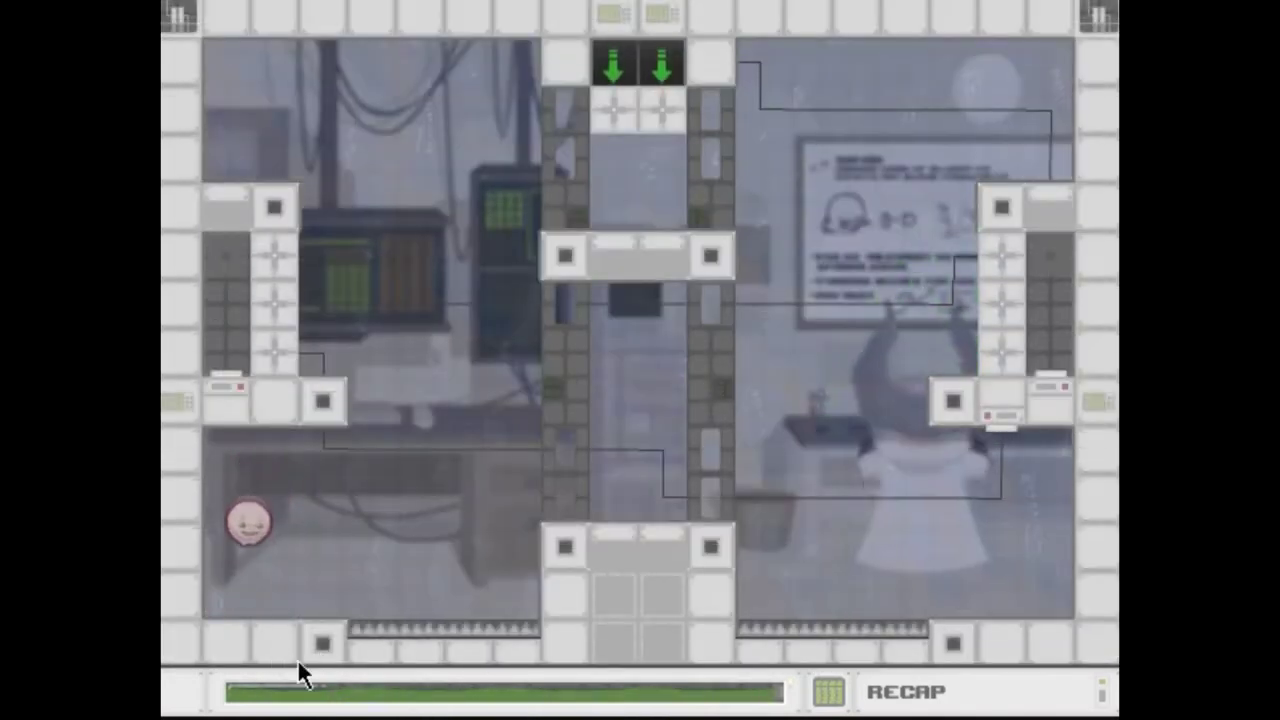
key(Right)
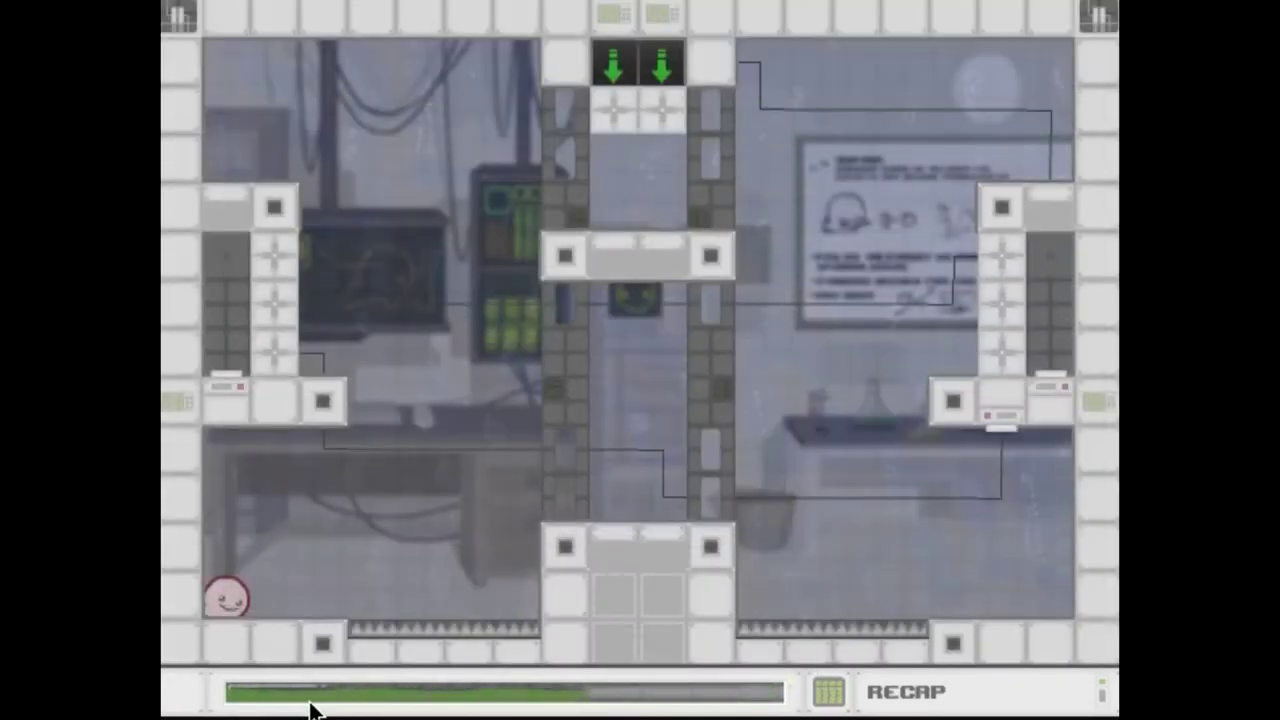
key(Up)
key(Right)
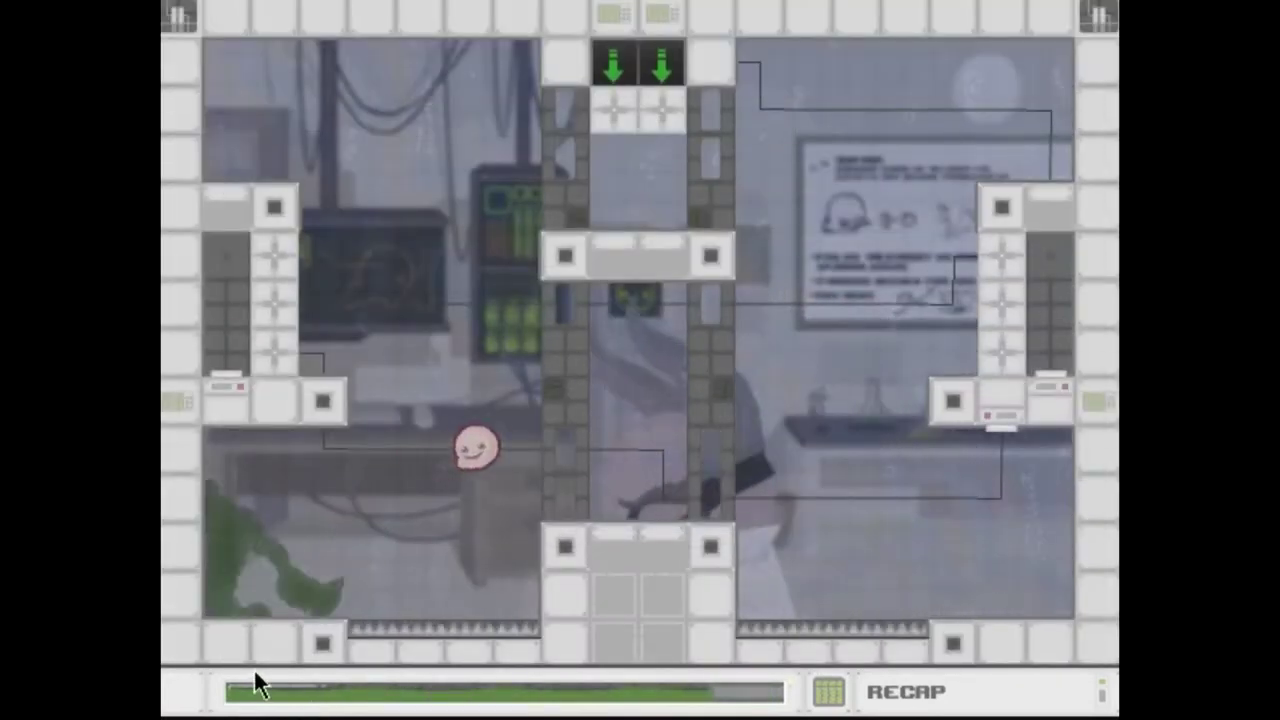
key(Right)
key(Up)
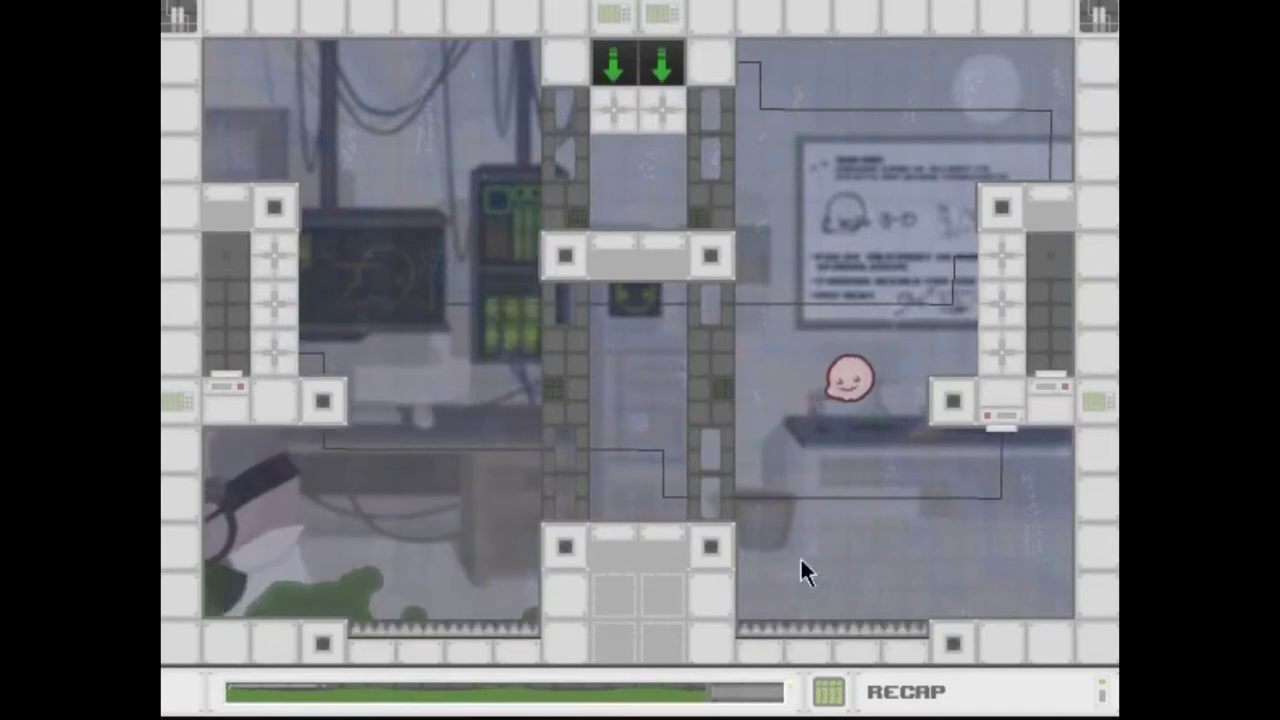
key(Right)
key(Up)
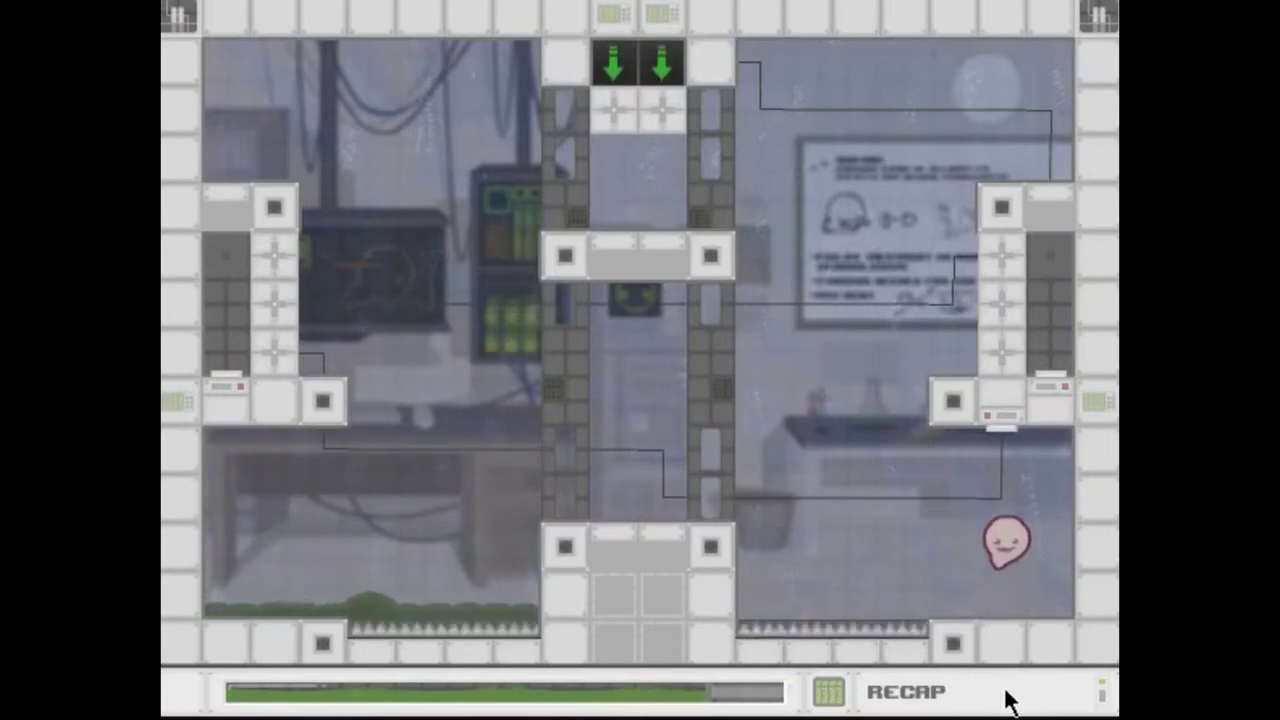
key(Right)
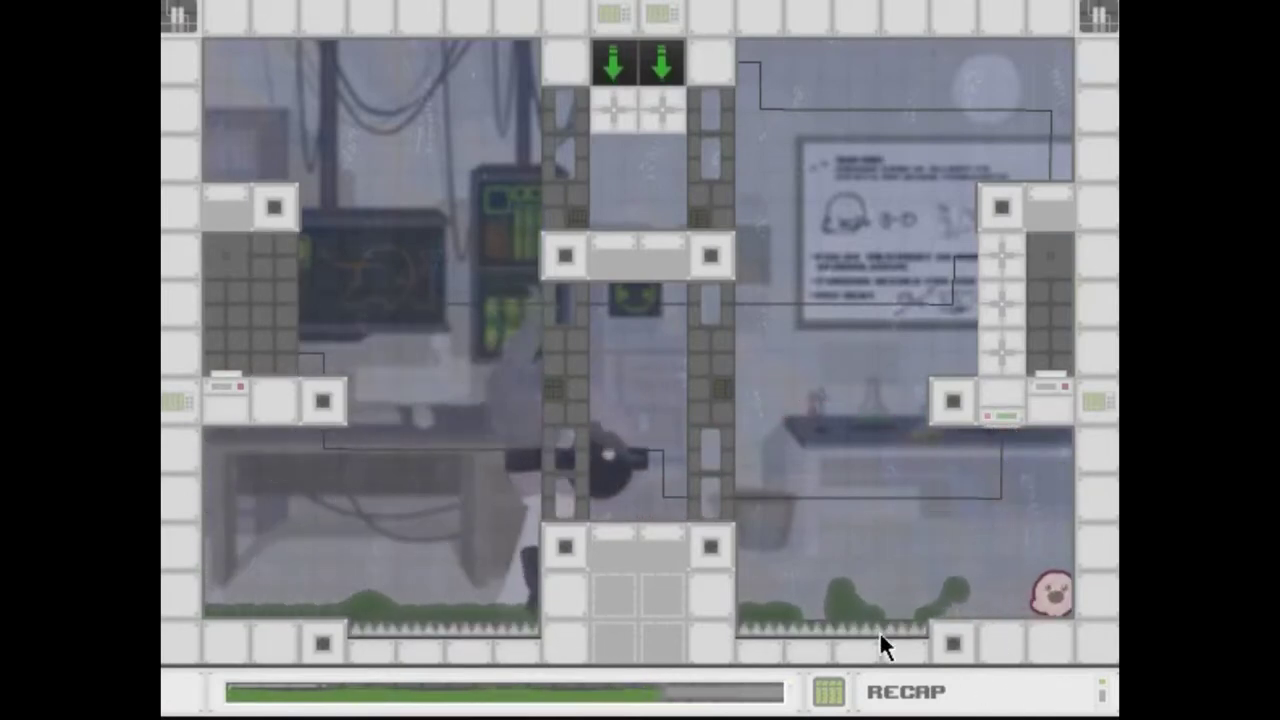
Climb back over the center platform into the left room and drop to its floor
key(Left)
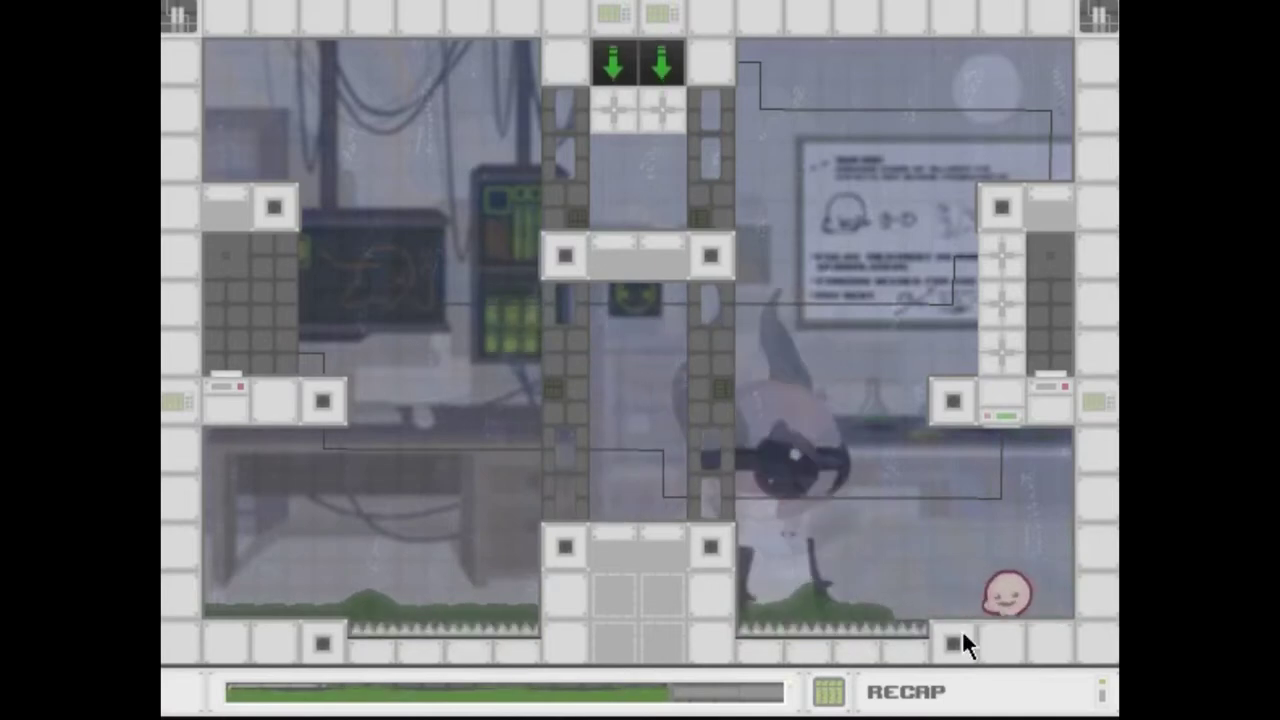
key(Left)
key(Up)
key(Left)
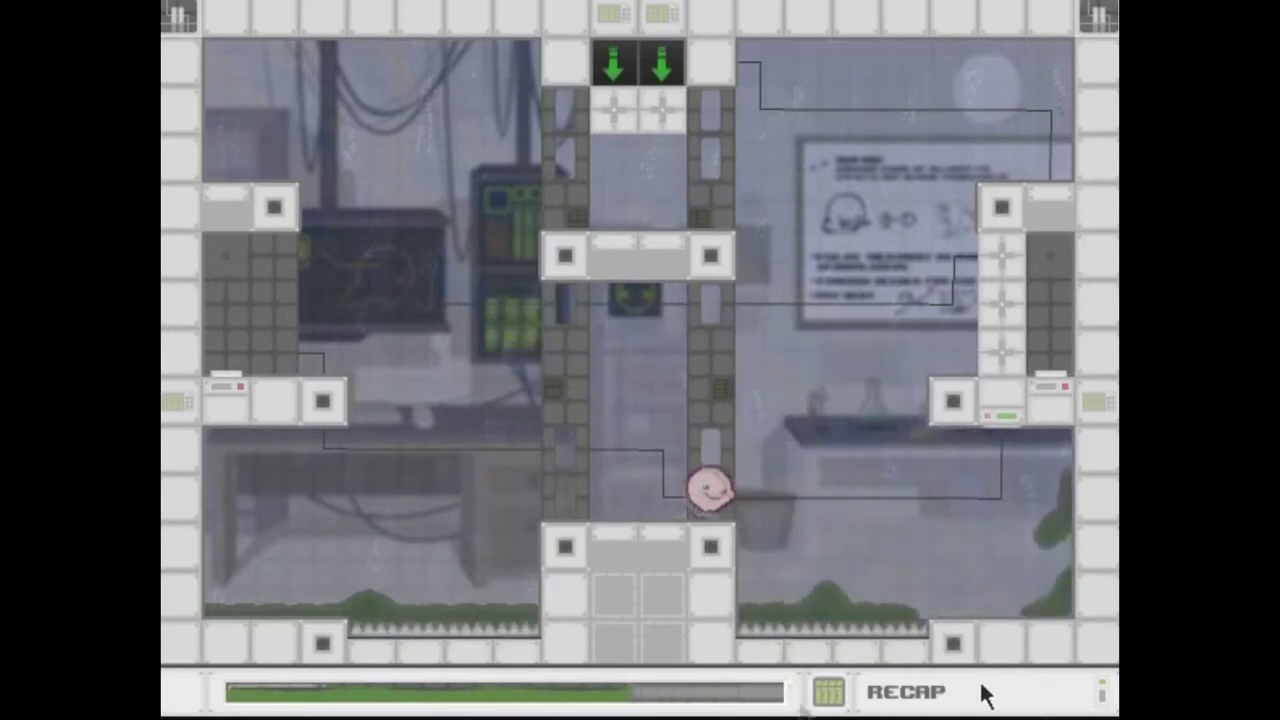
key(Left)
key(Left)
key(Up)
key(Left)
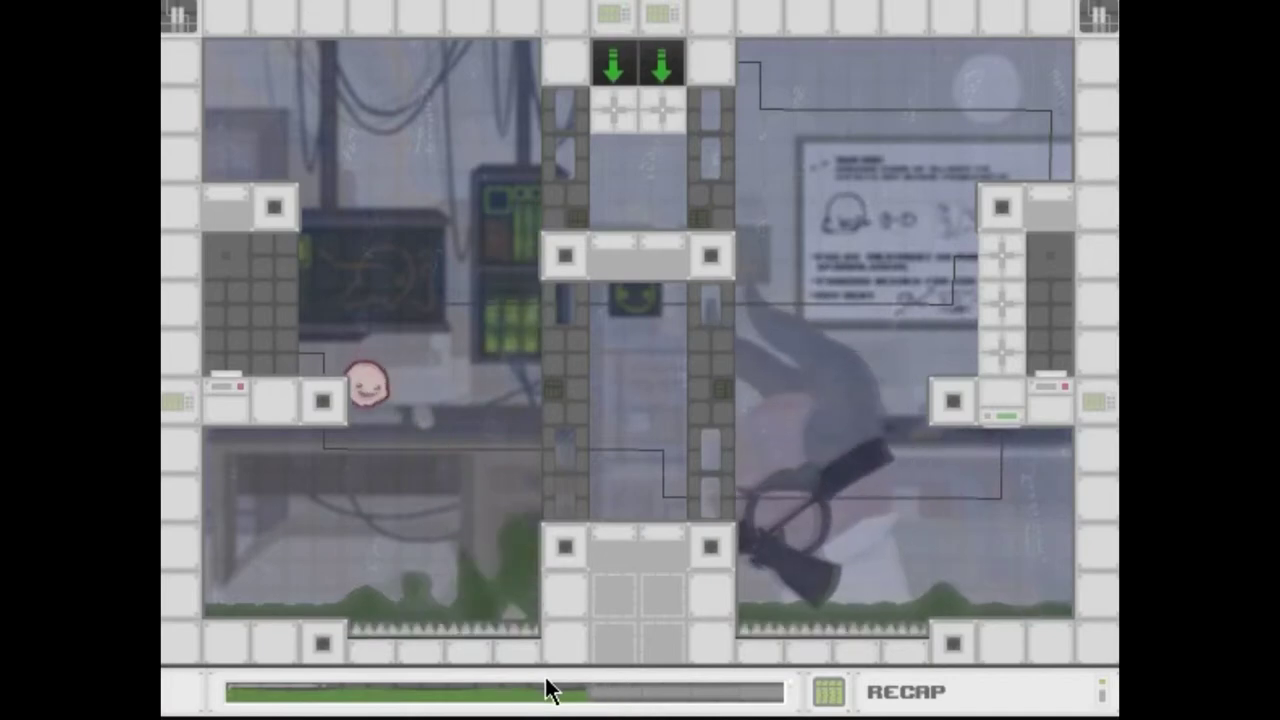
key(Left)
key(Down)
key(Left)
key(Left)
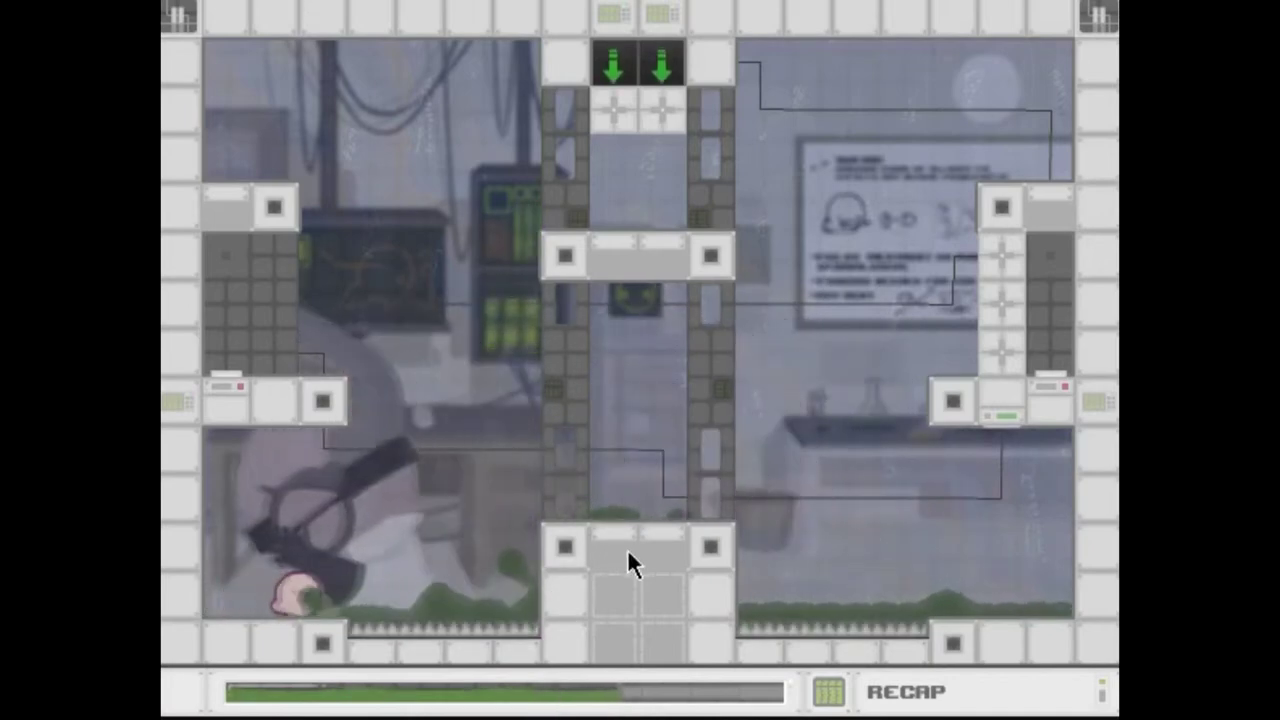
key(Right)
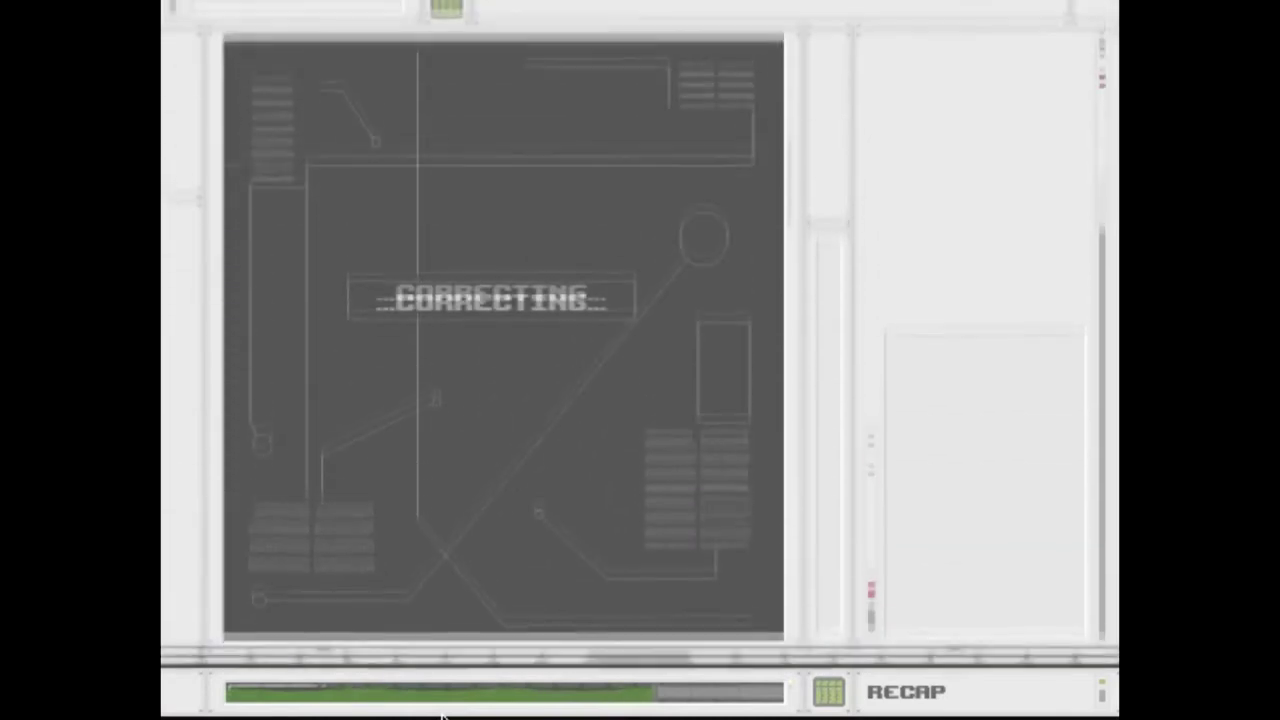
Jump into the central shaft, drop into the right room, then return to the starting corner
key(Right)
key(Right)
key(Up)
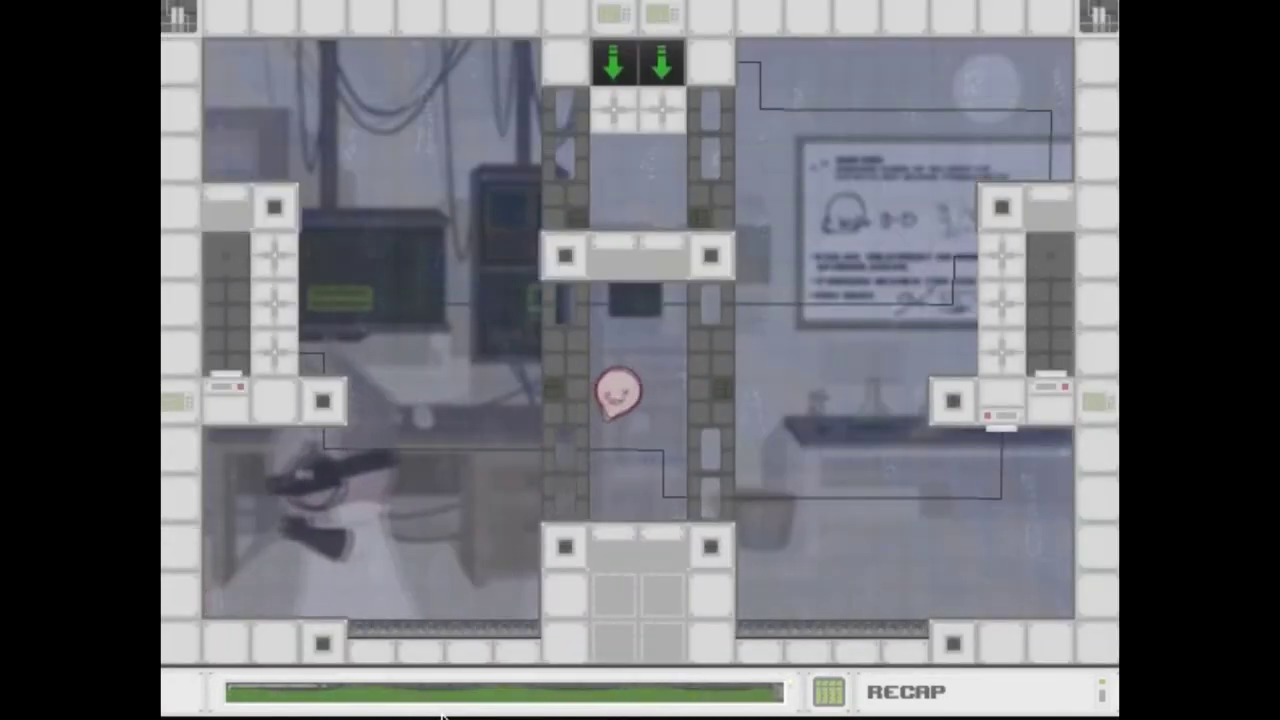
key(Down)
key(Right)
key(Right)
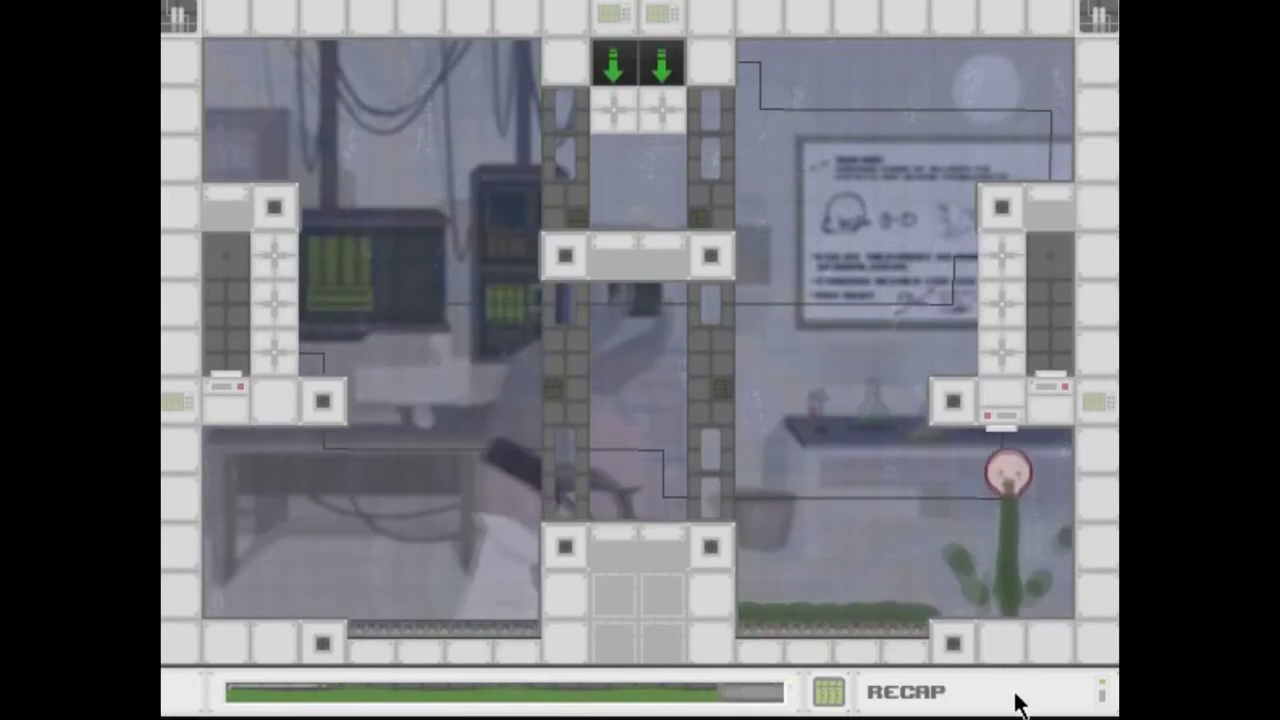
key(Down)
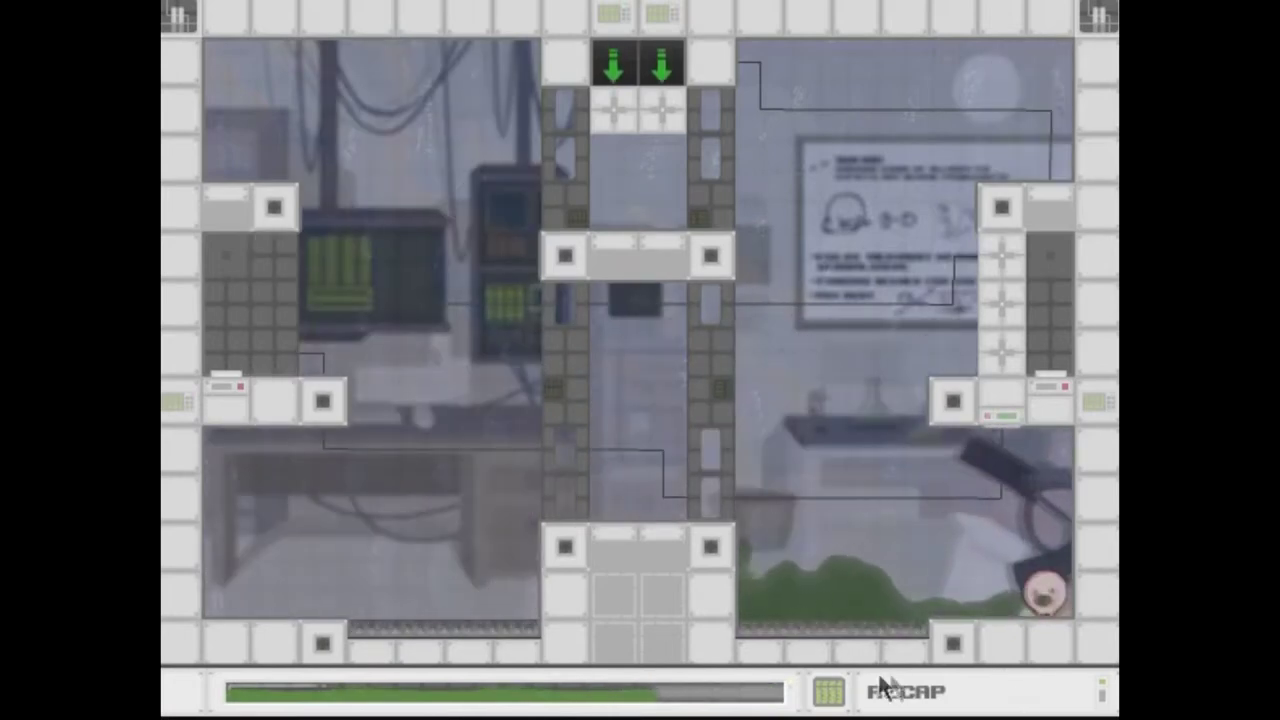
key(Left)
key(Left)
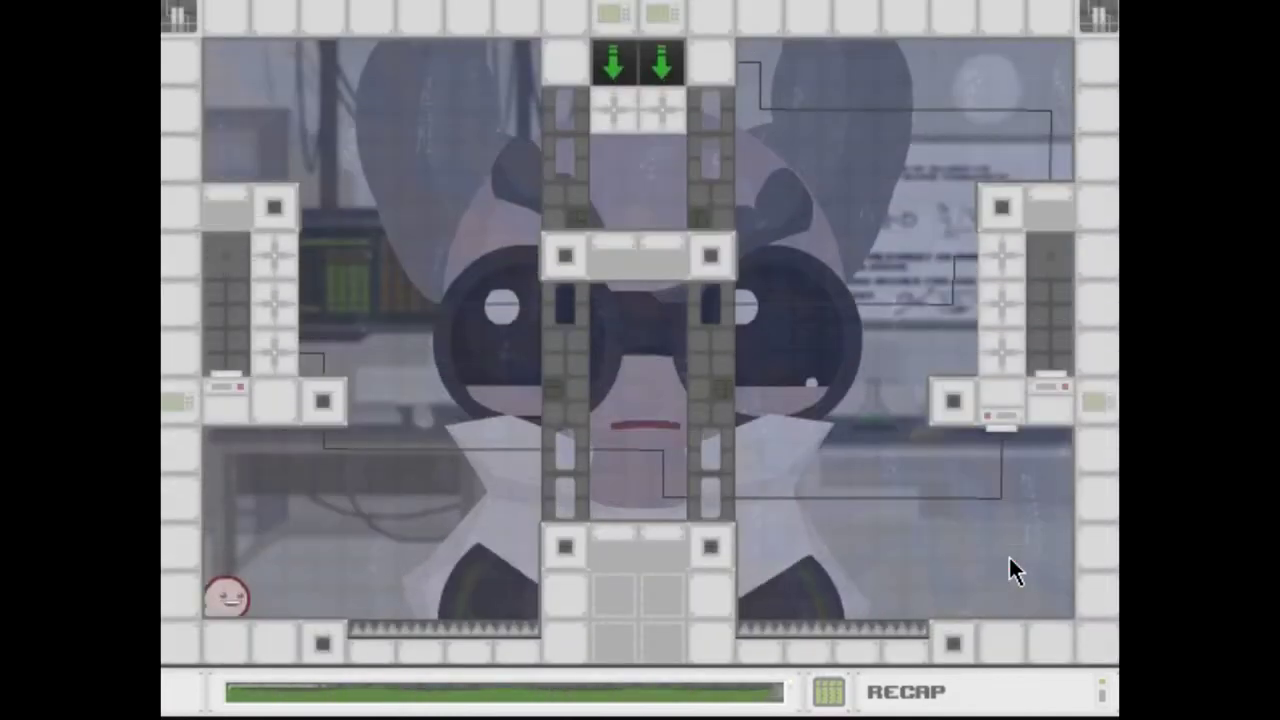
key(Up)
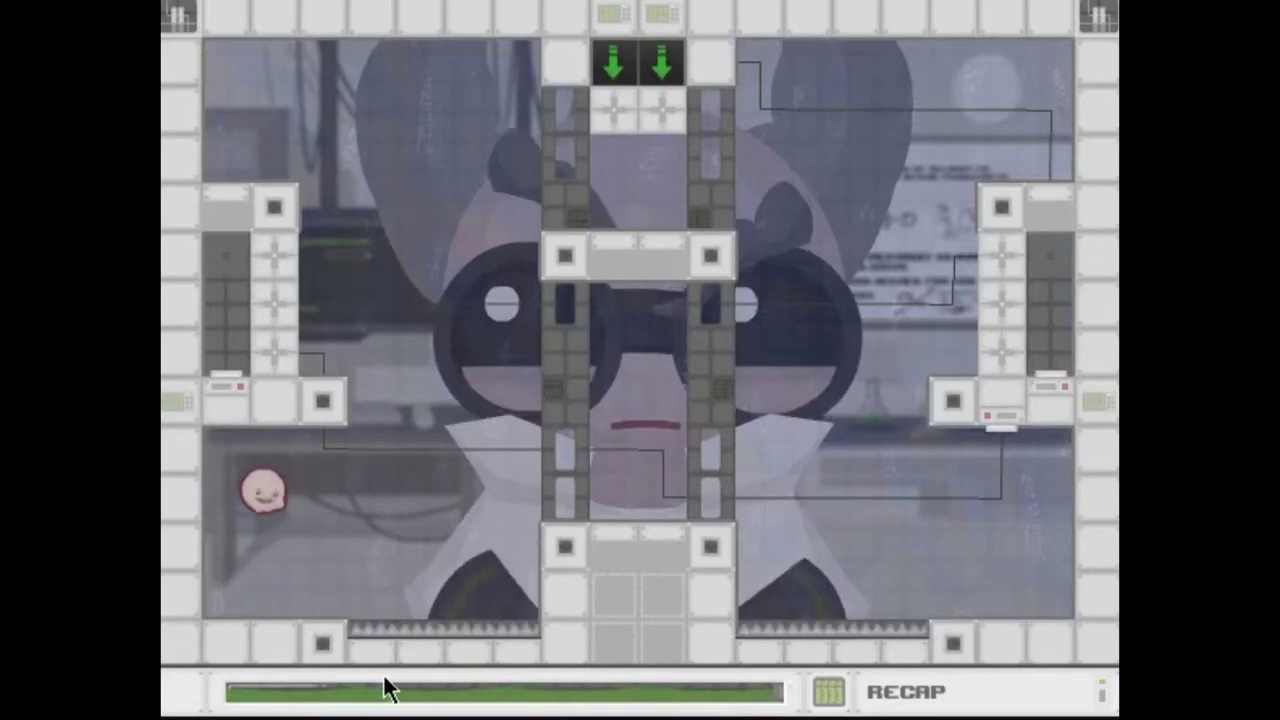
key(Right)
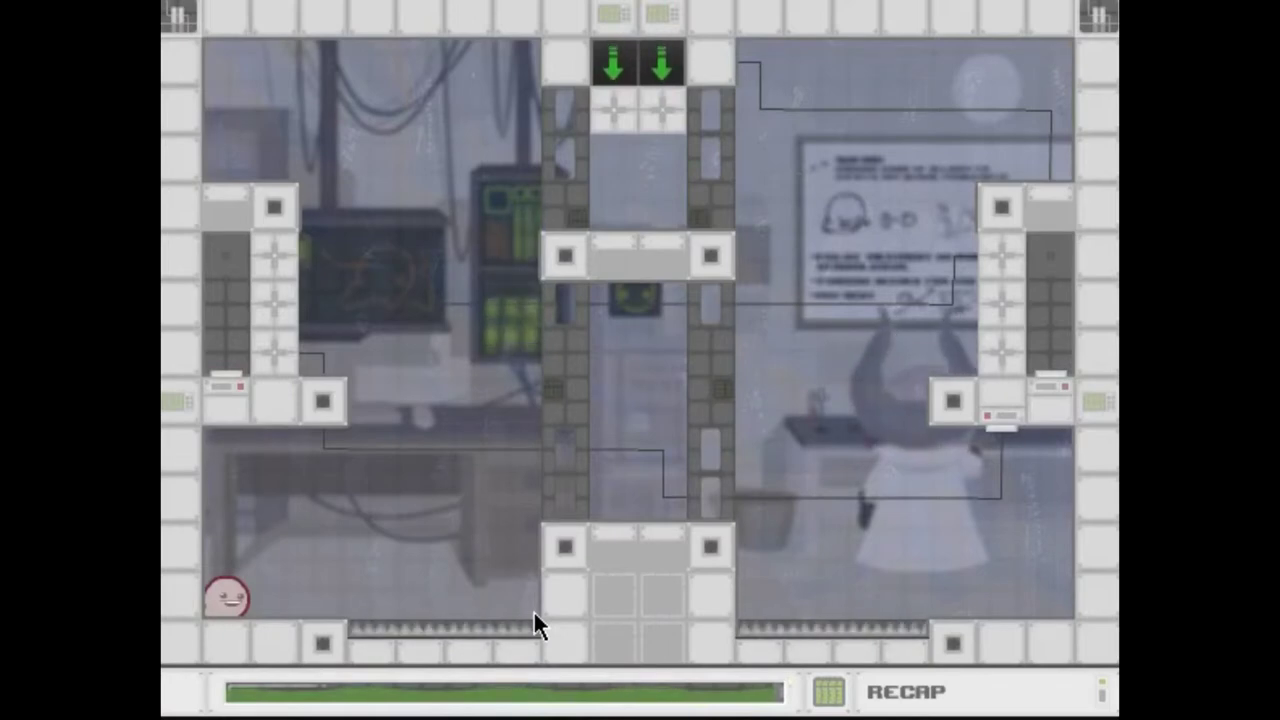
Leap right across the room, boost upward with vomit, then fall back and hop left
key(Right)
key(Up)
key(Right)
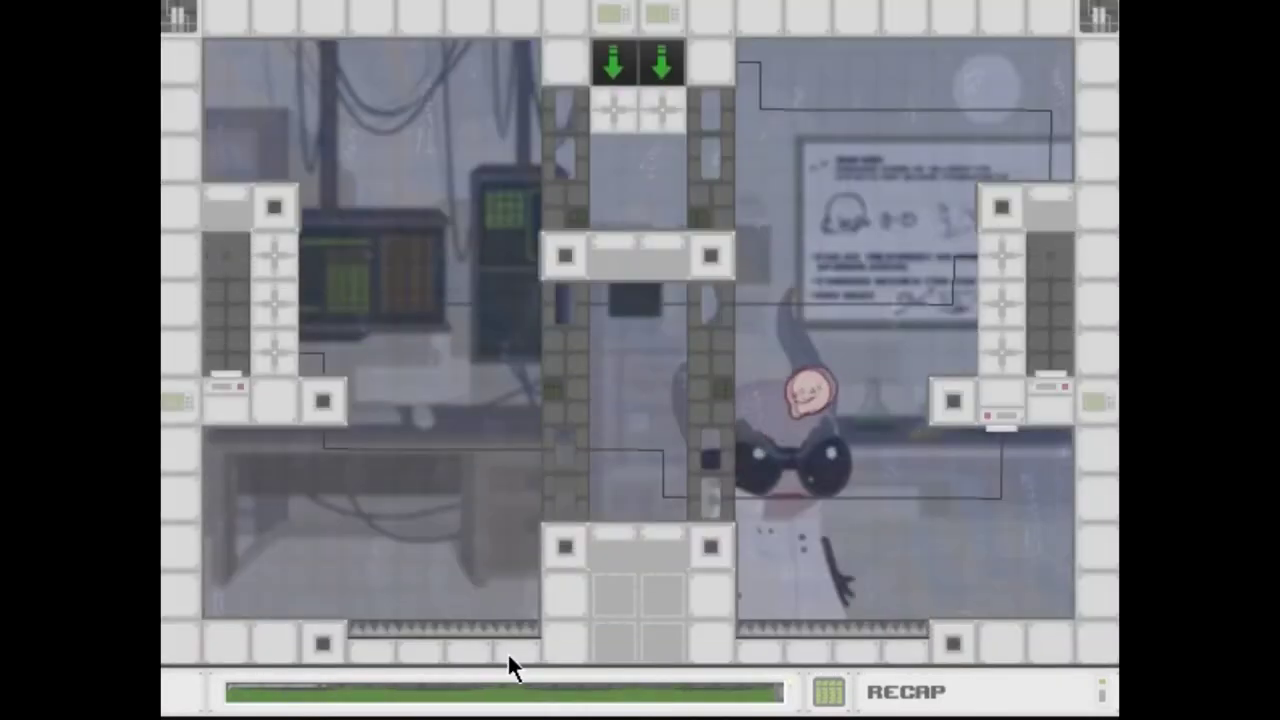
key(Right)
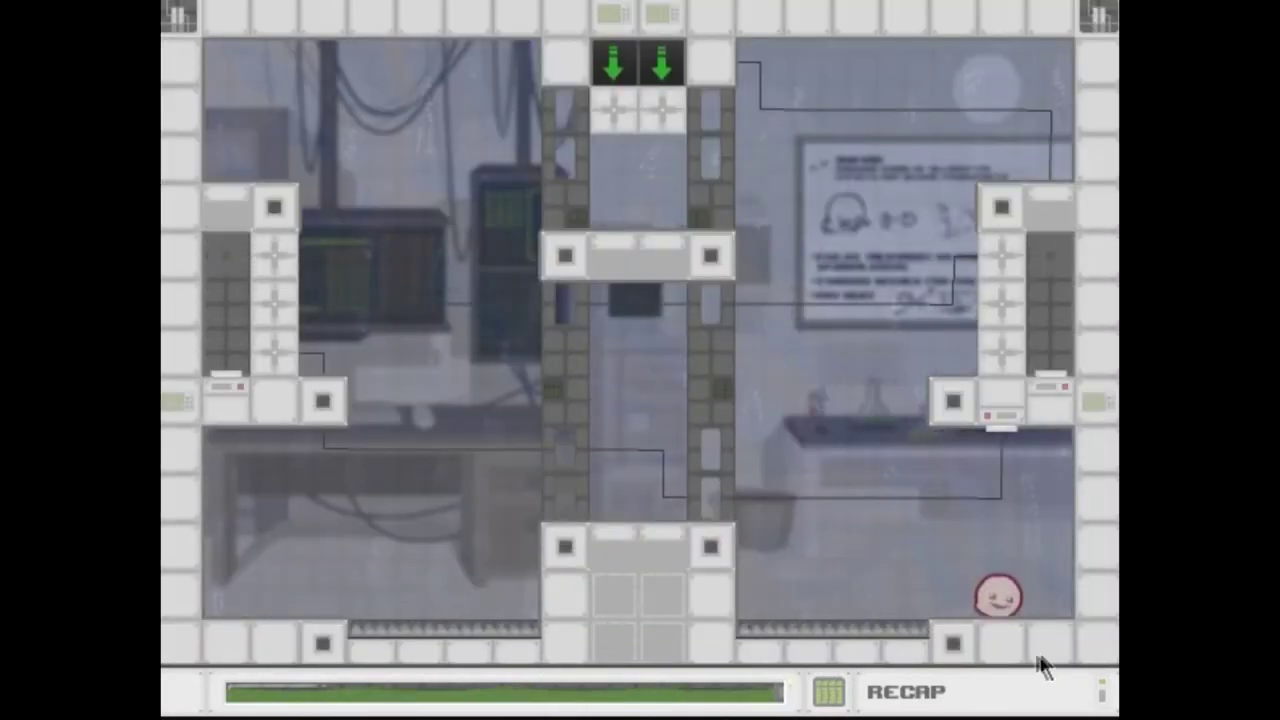
key(Up)
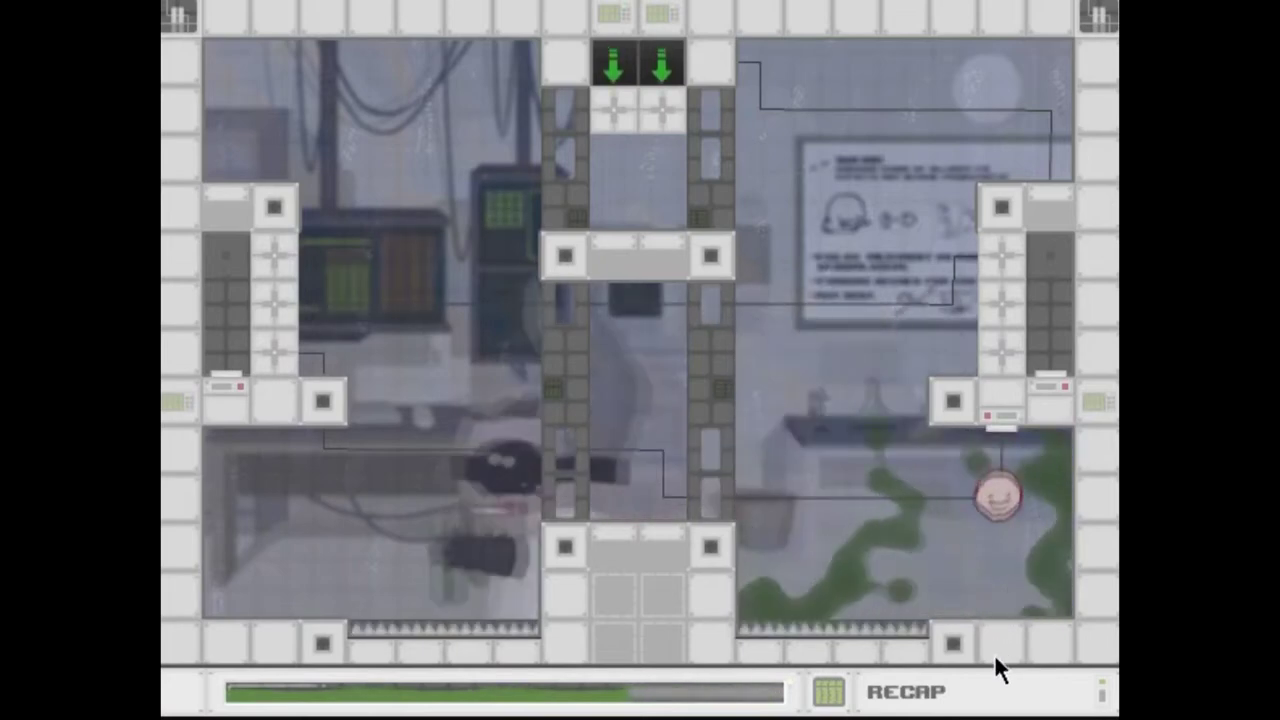
key(Right)
key(Left)
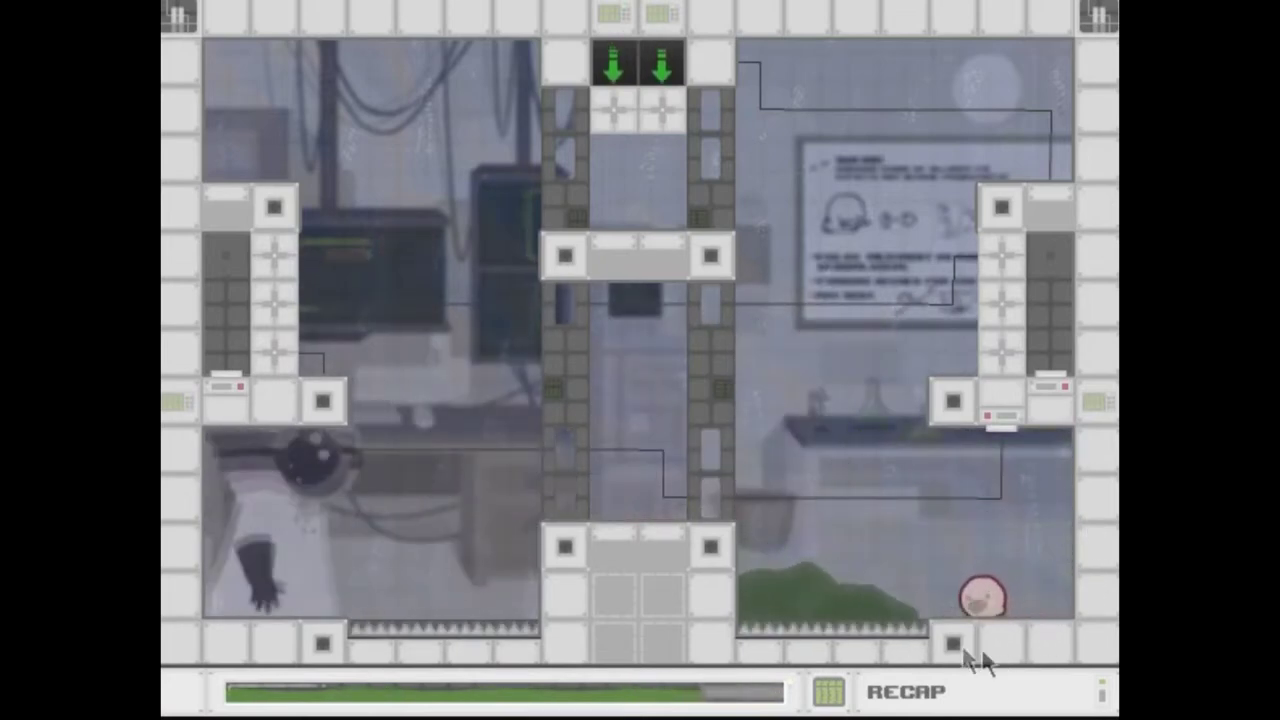
key(Up)
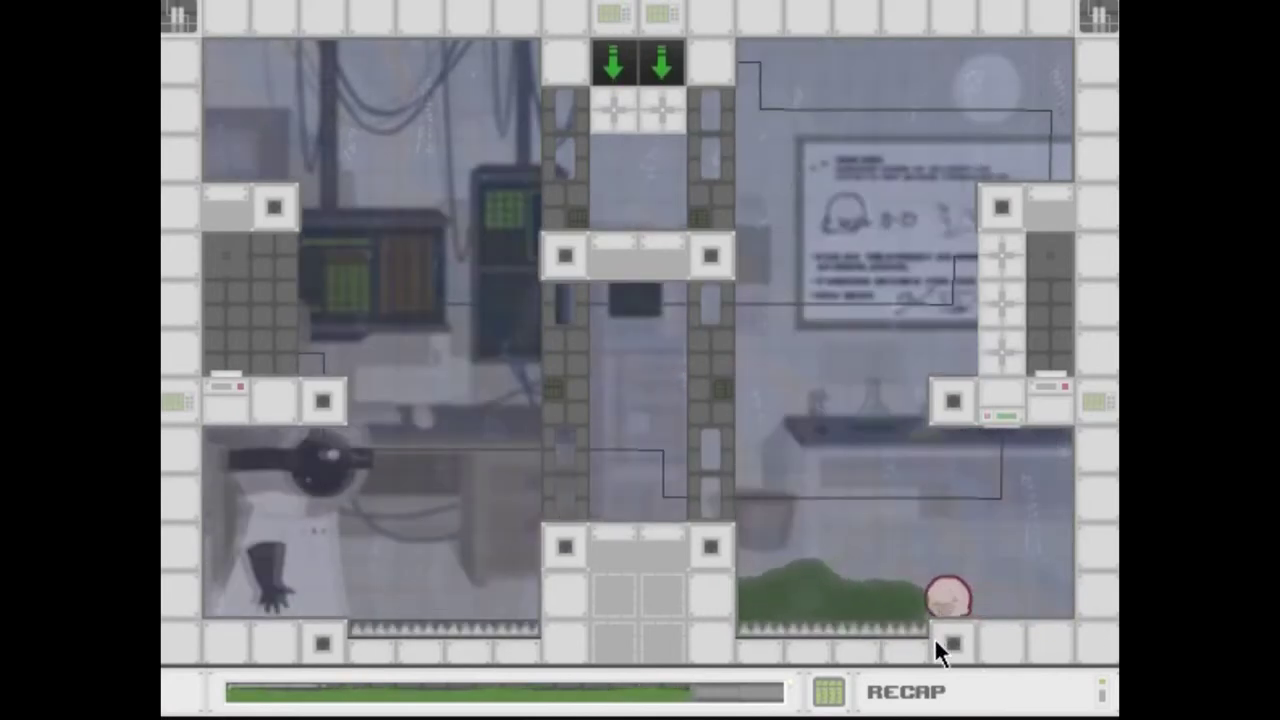
key(Left)
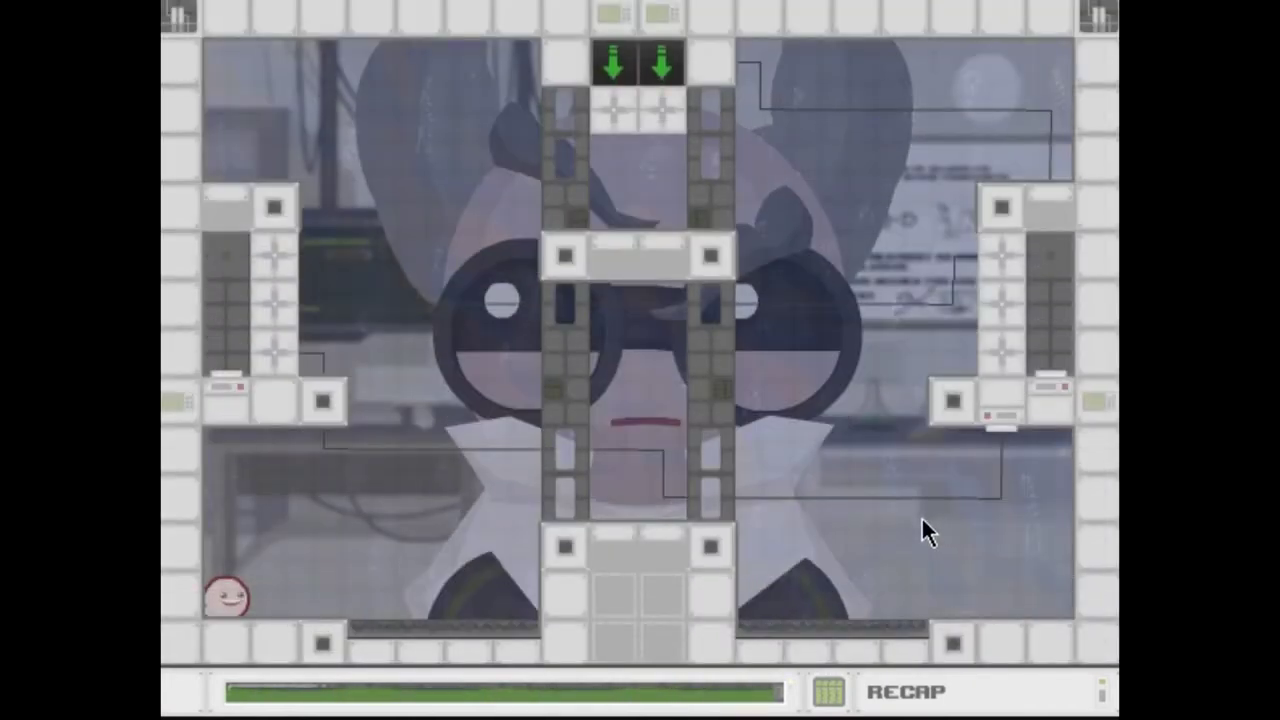
Jump from the starting corner across to the right side and wall-jump up it
key(Right)
key(Right)
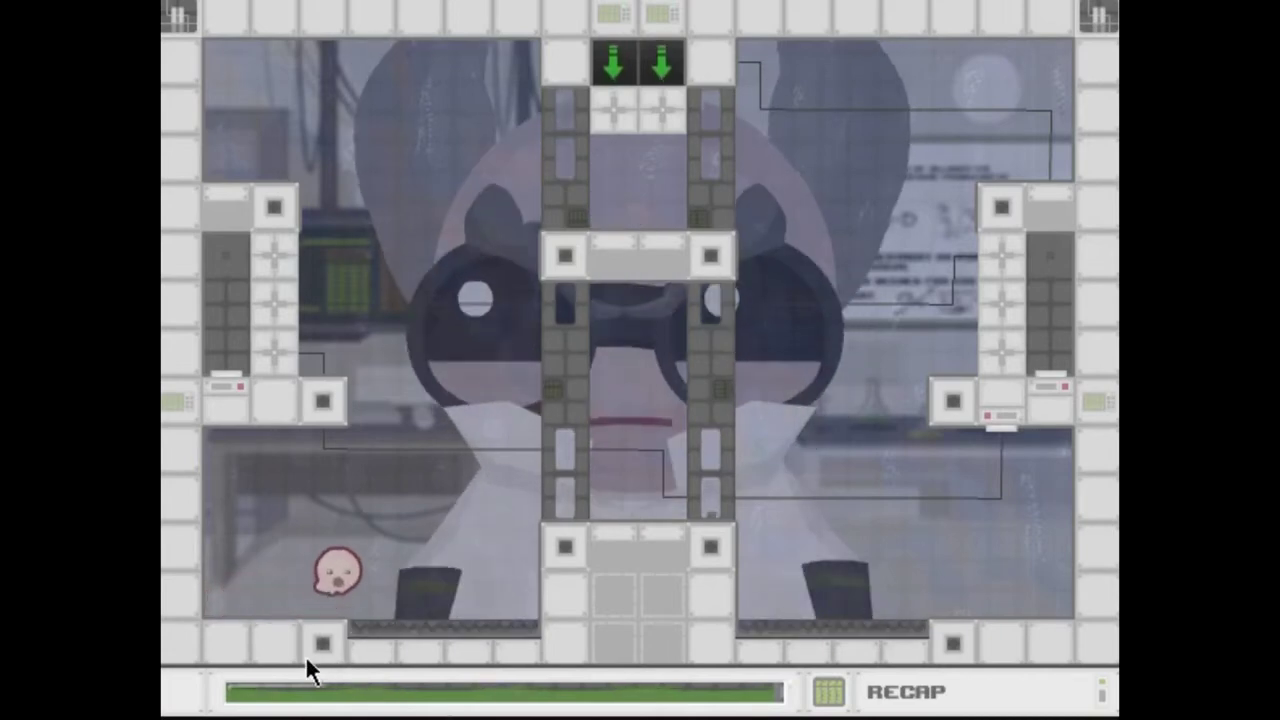
key(space)
key(Right)
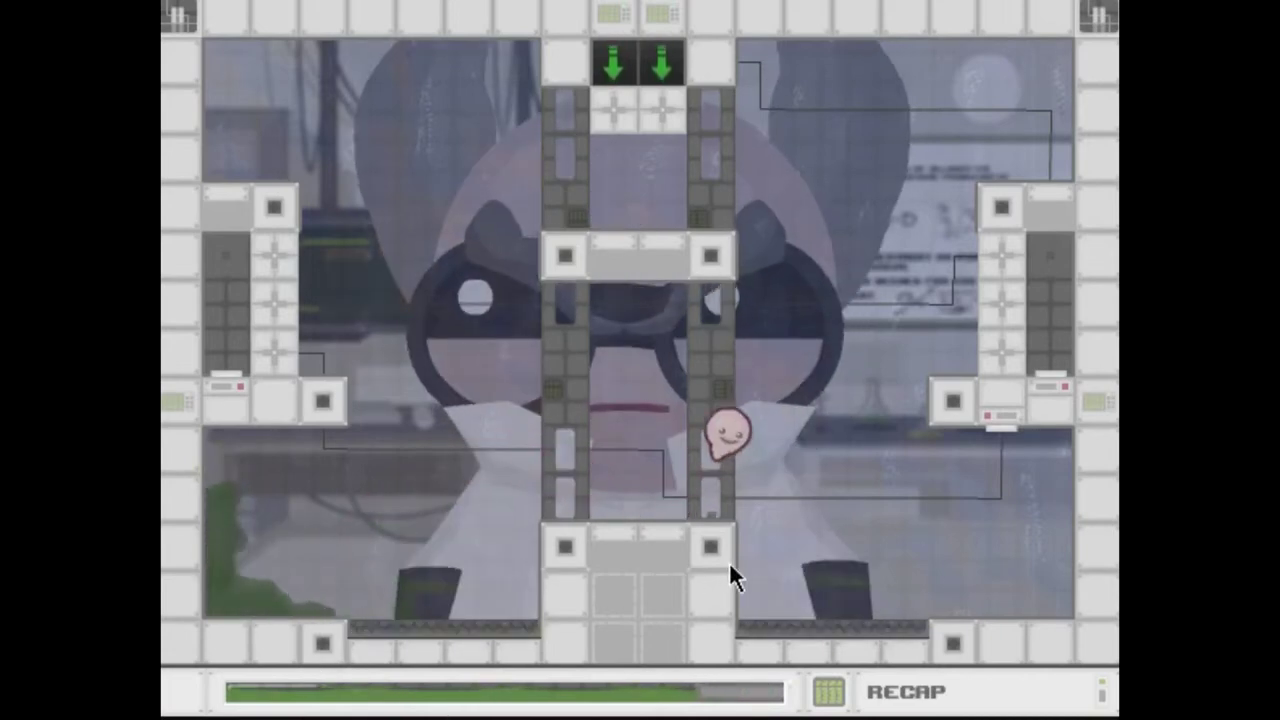
key(space)
key(Right)
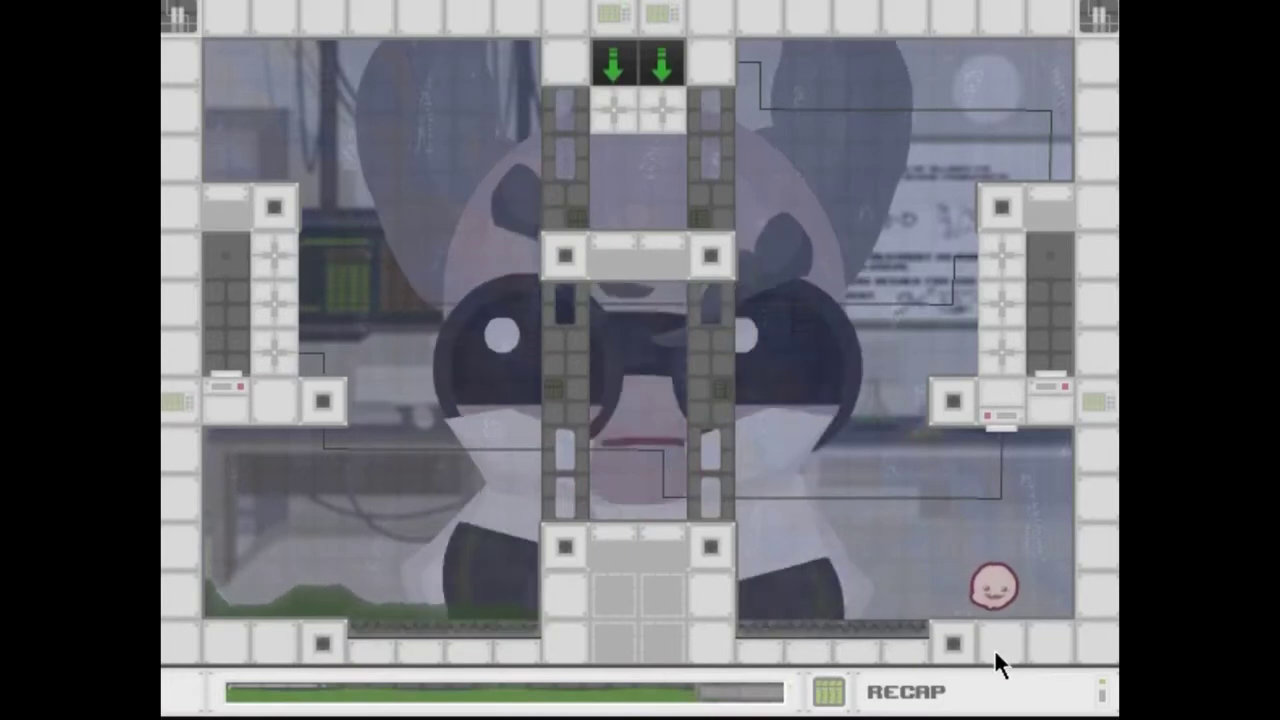
key(space)
key(Right)
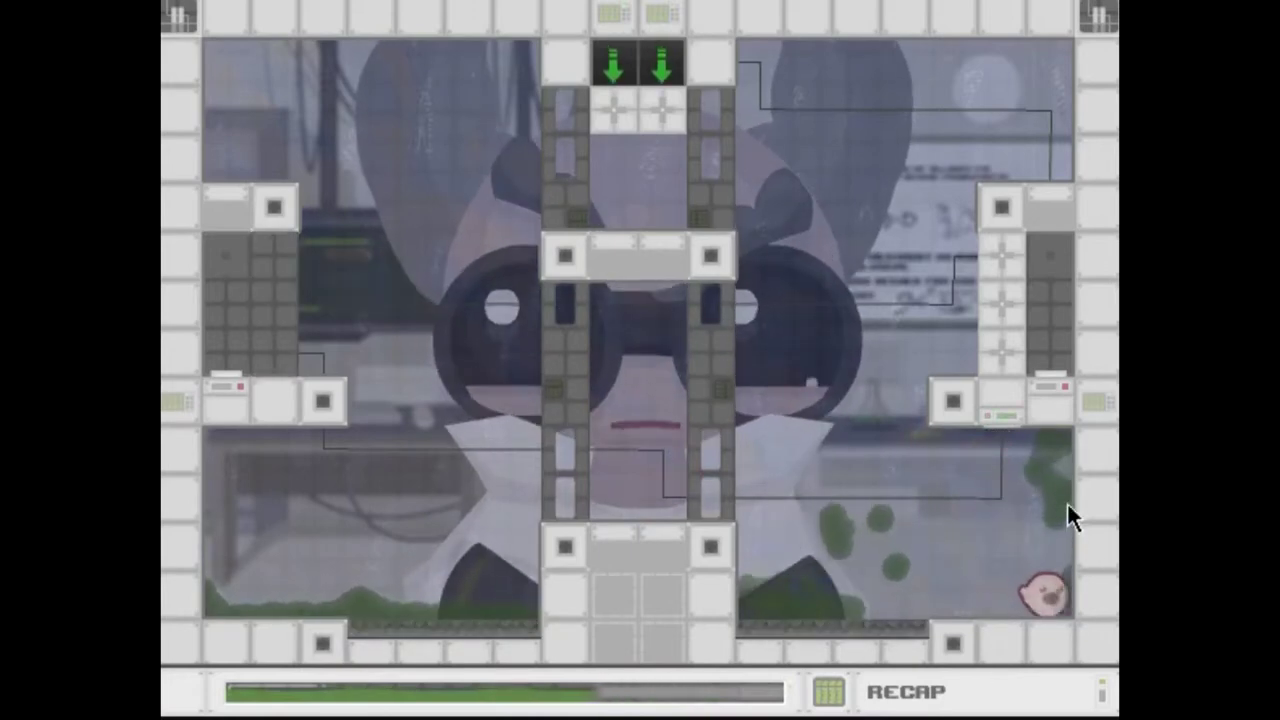
Drop into the central shaft, then jump up-left out toward the left ledge
key(Left)
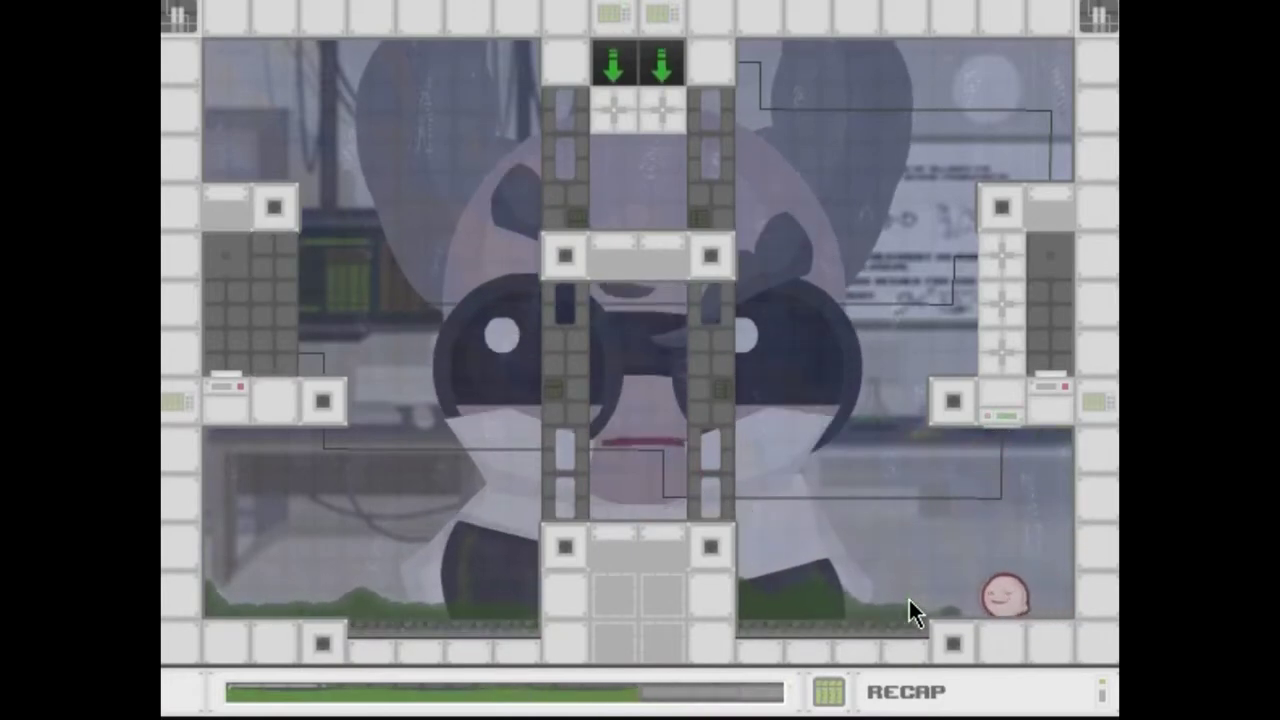
key(space)
key(Left)
key(space)
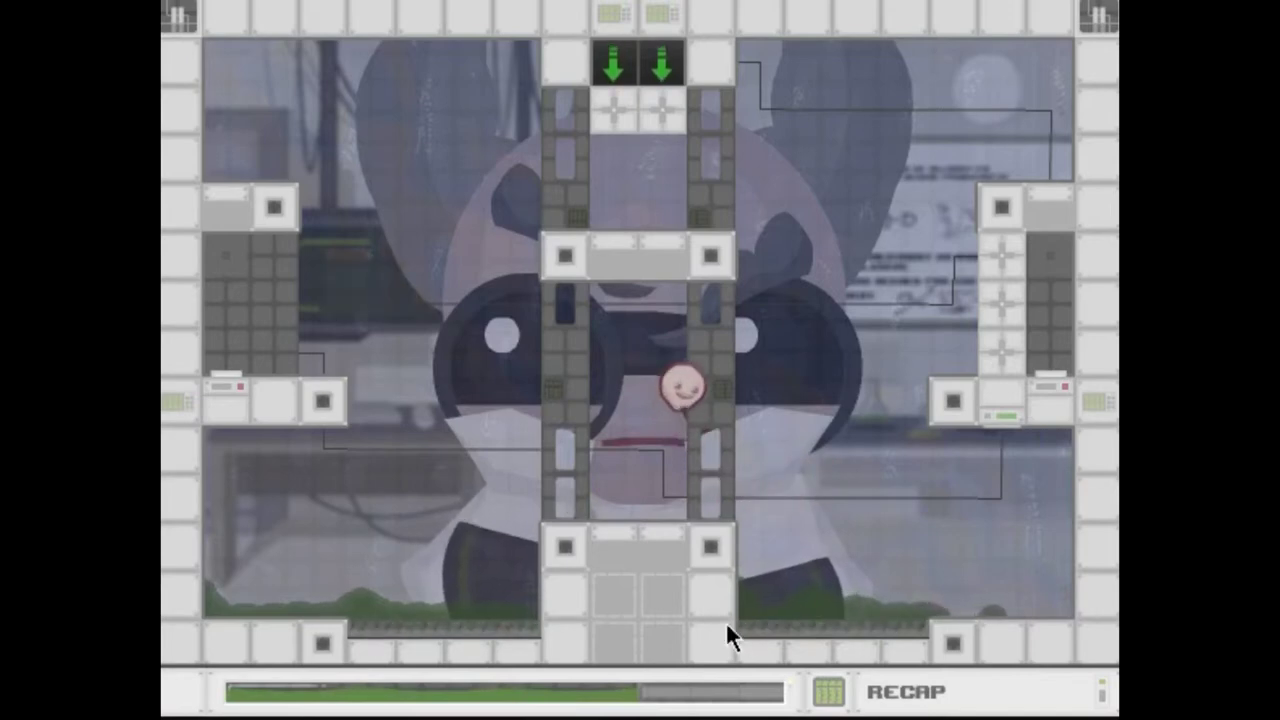
key(Left)
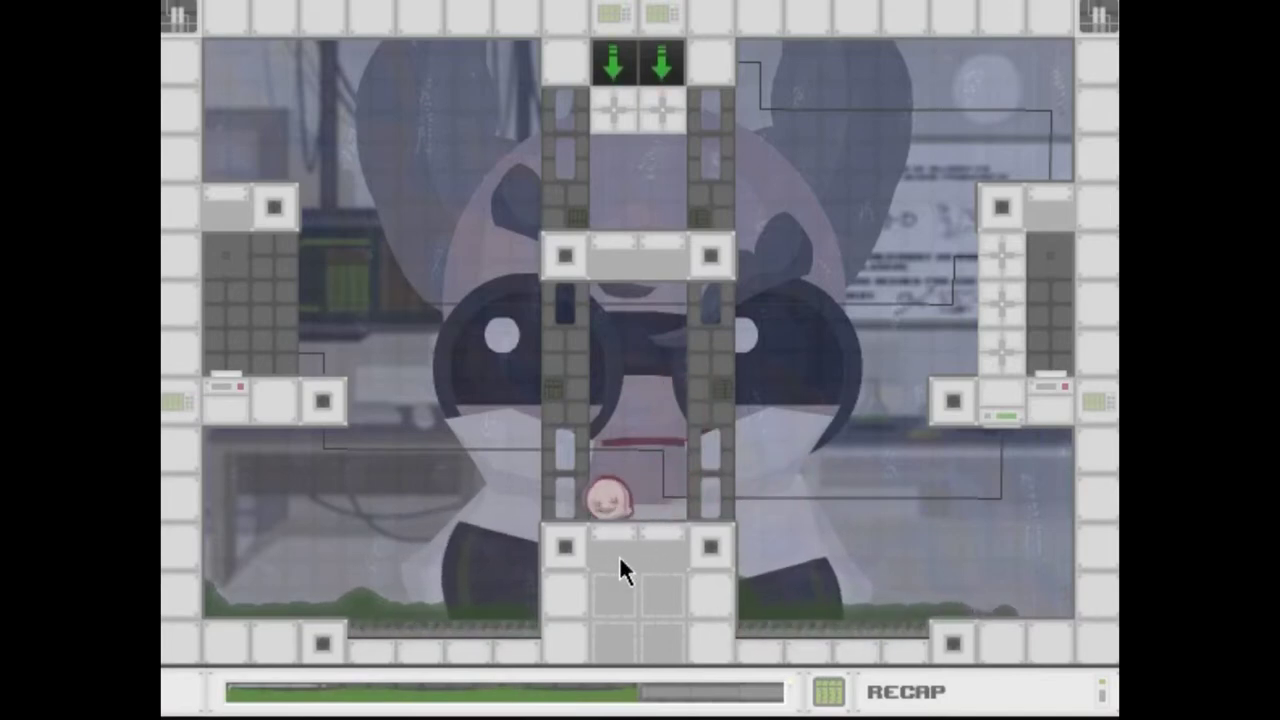
key(space)
key(Left)
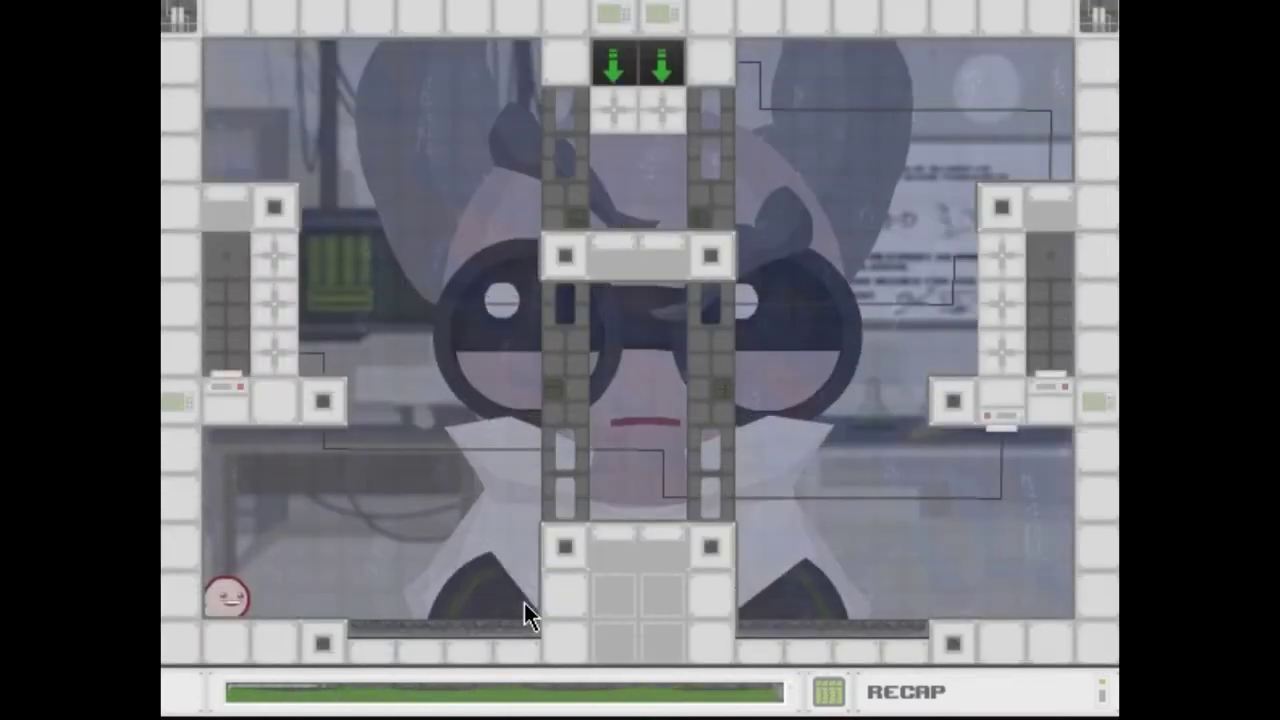
Move right through the shaft into the right room, climbing and dropping off a vomit pillar
key(Right)
key(Up)
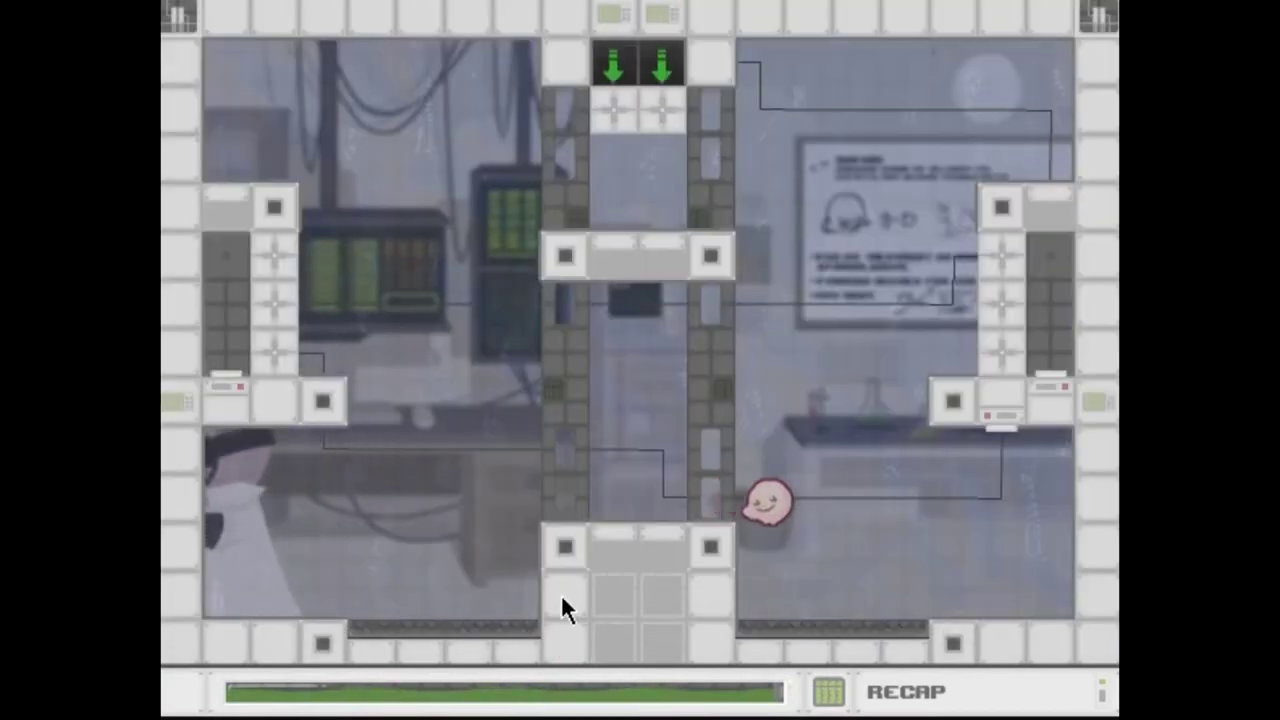
key(Right)
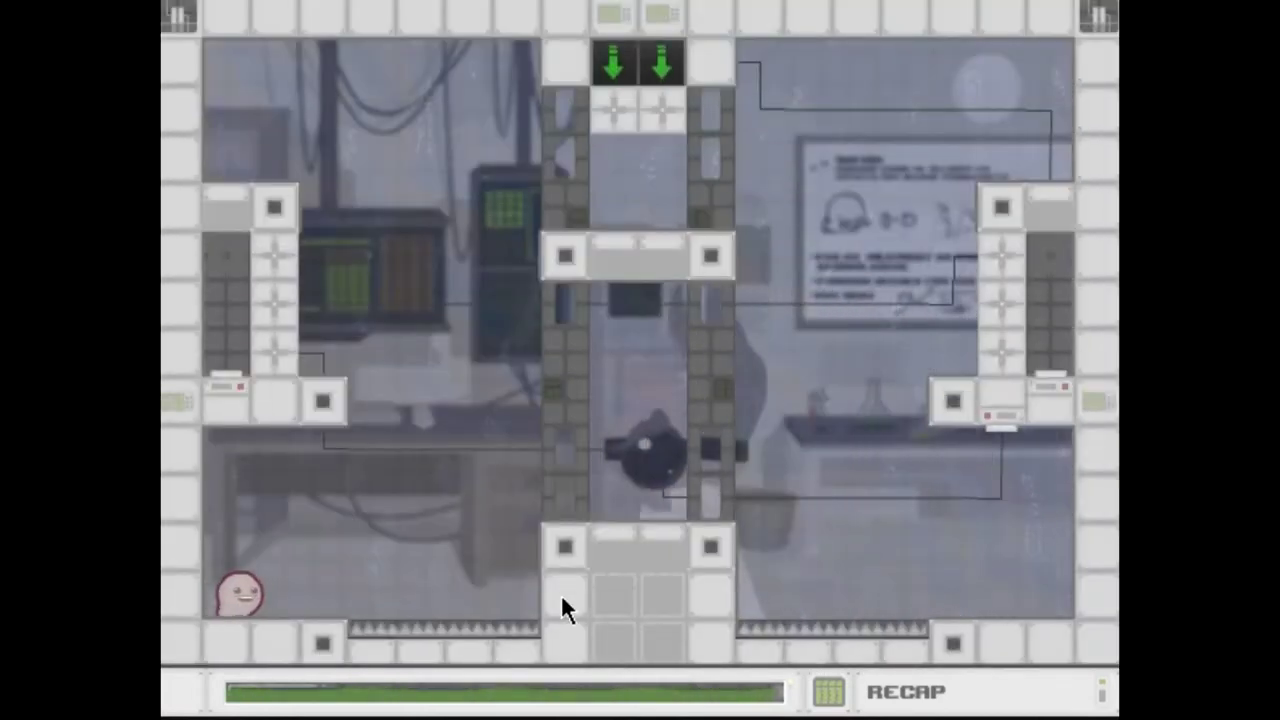
key(Right)
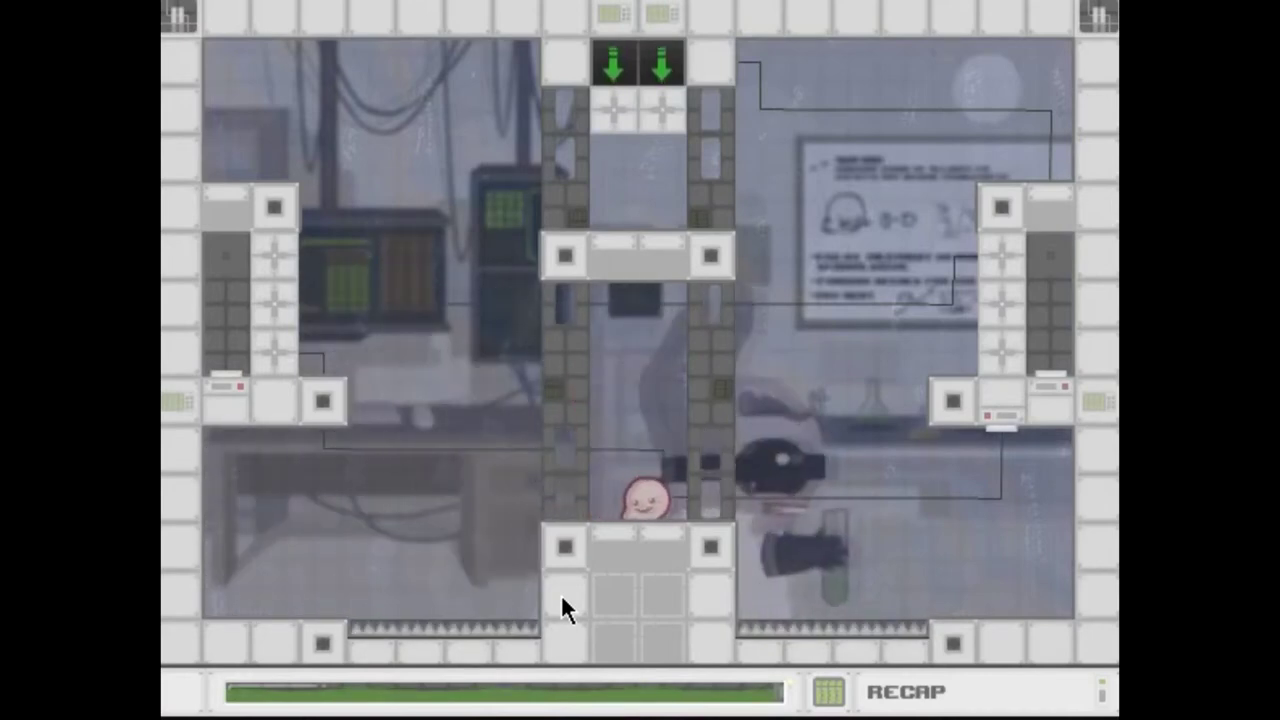
key(Right)
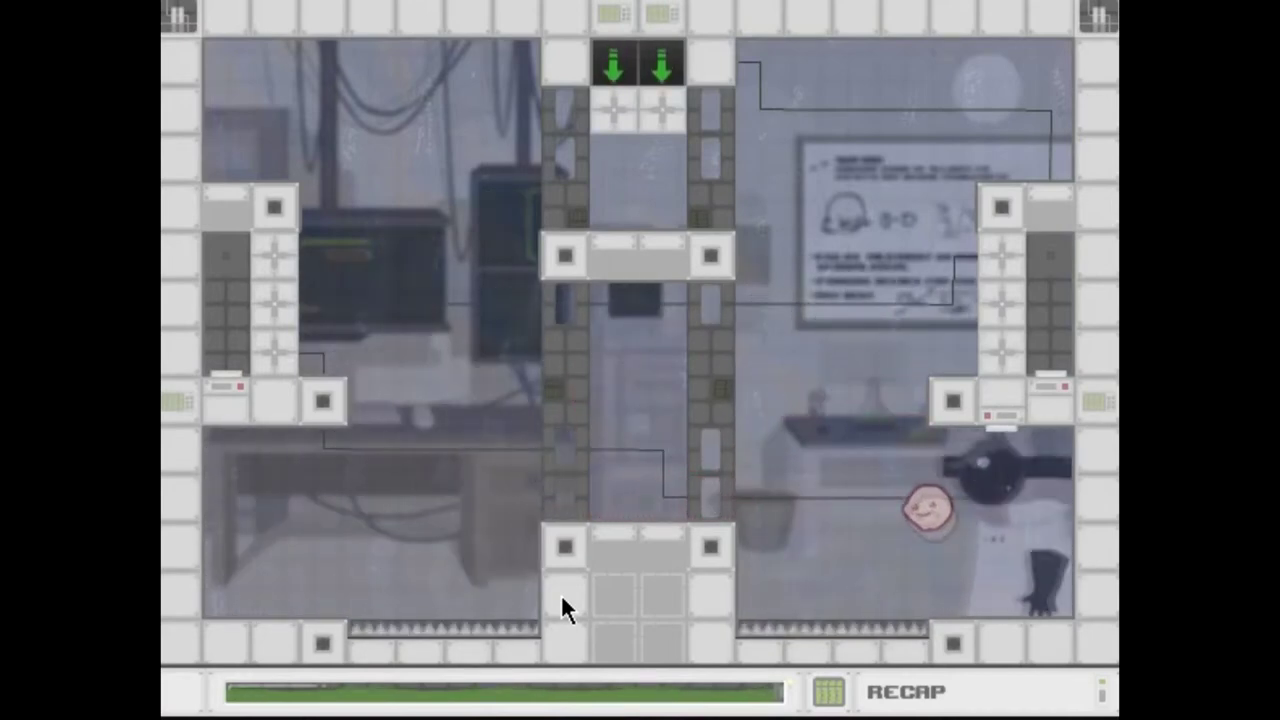
key(Right)
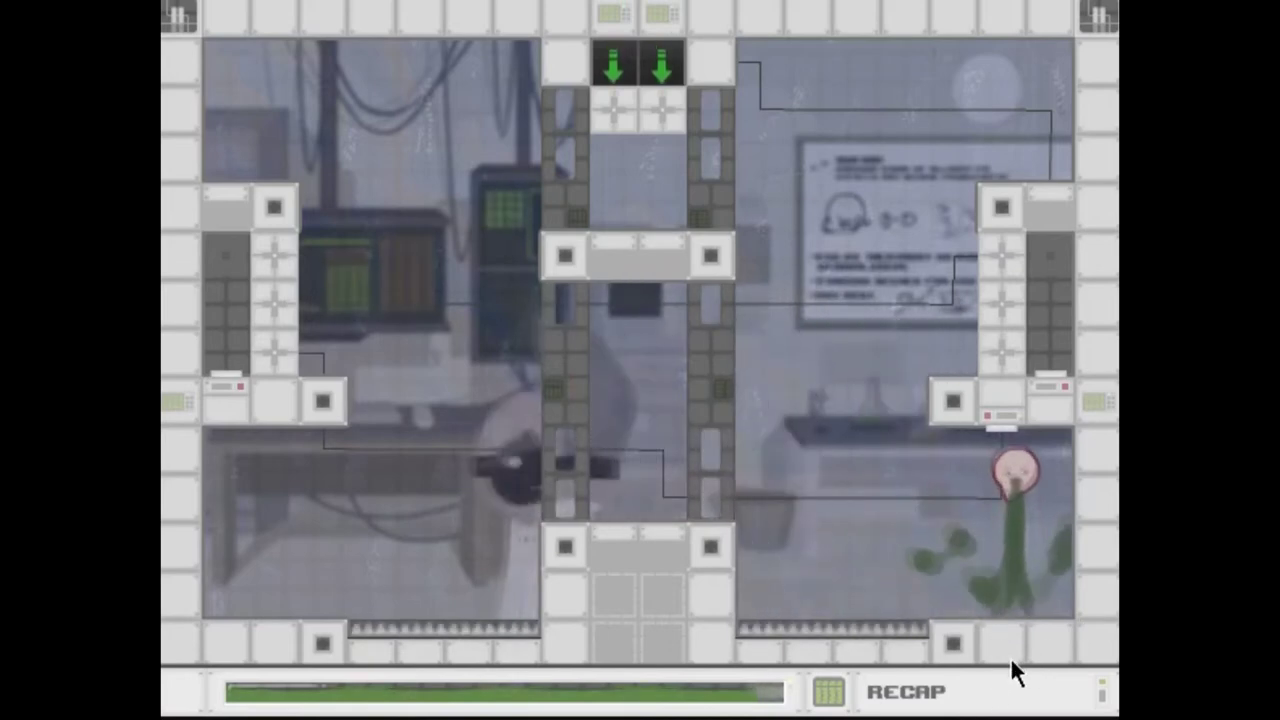
key(Down)
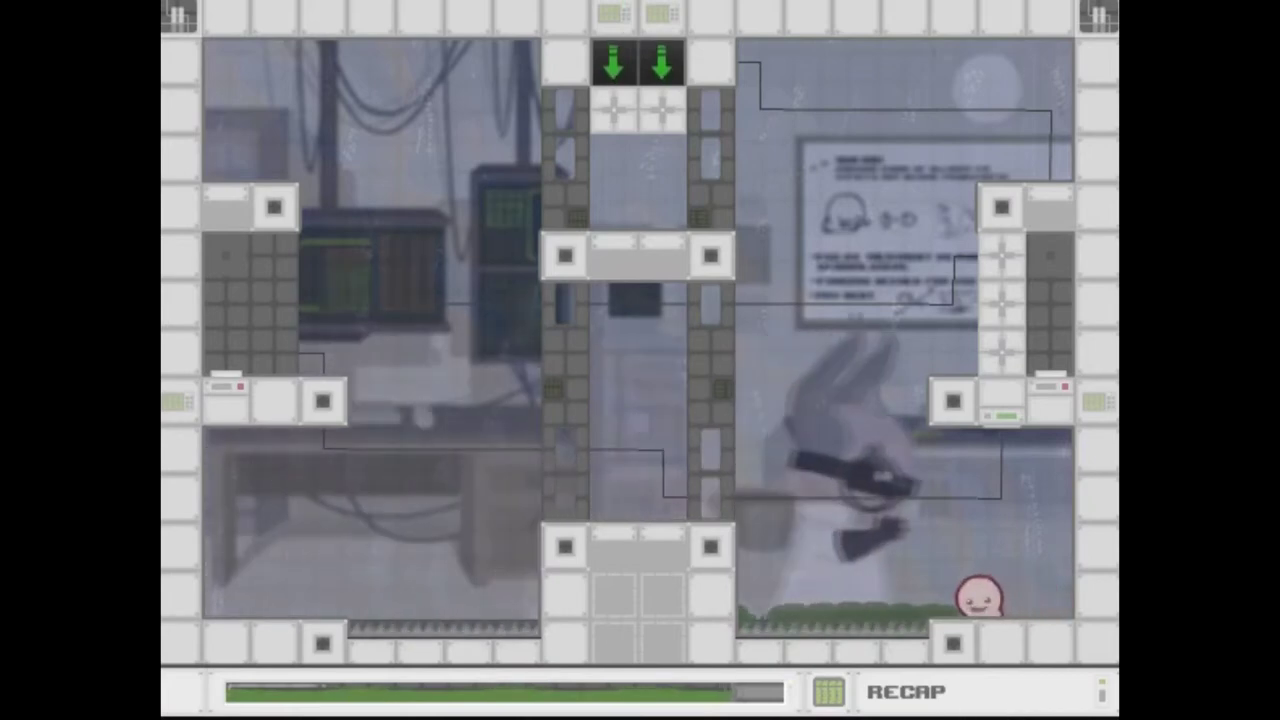
Jump left onto the platform and left ledge, then return right to the bottom-right corner
key(Left)
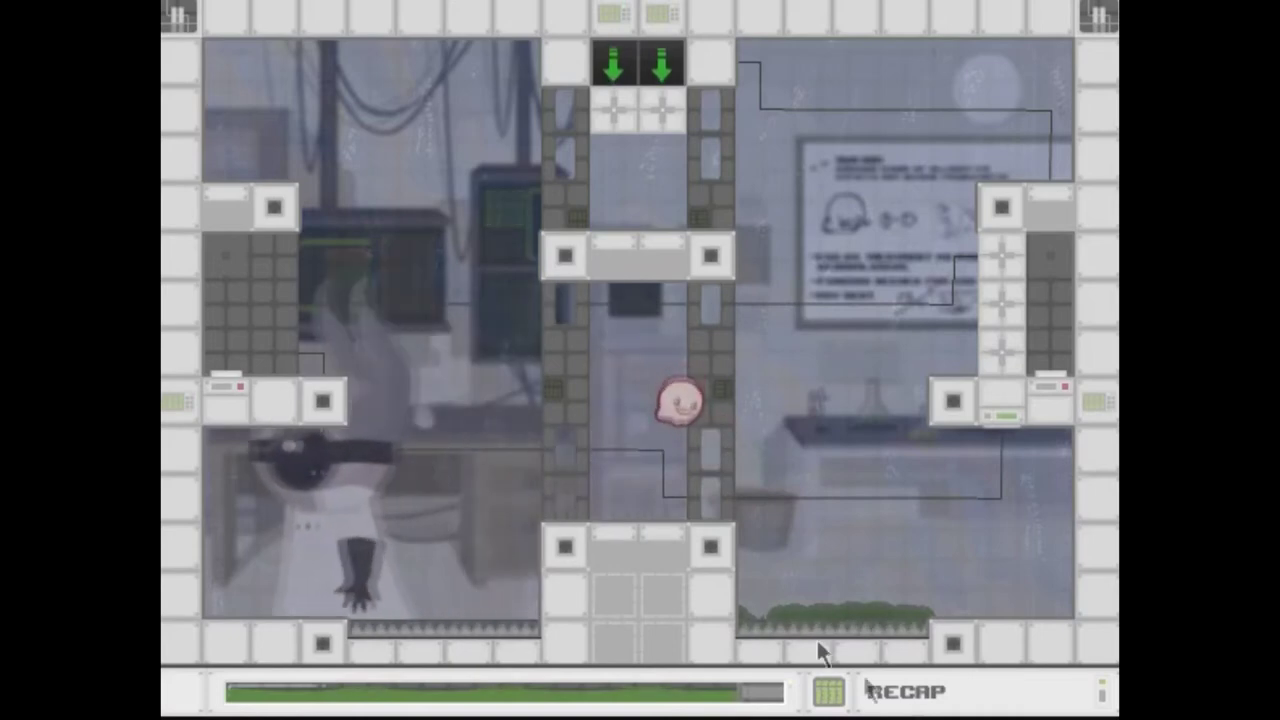
key(Left)
key(Left)
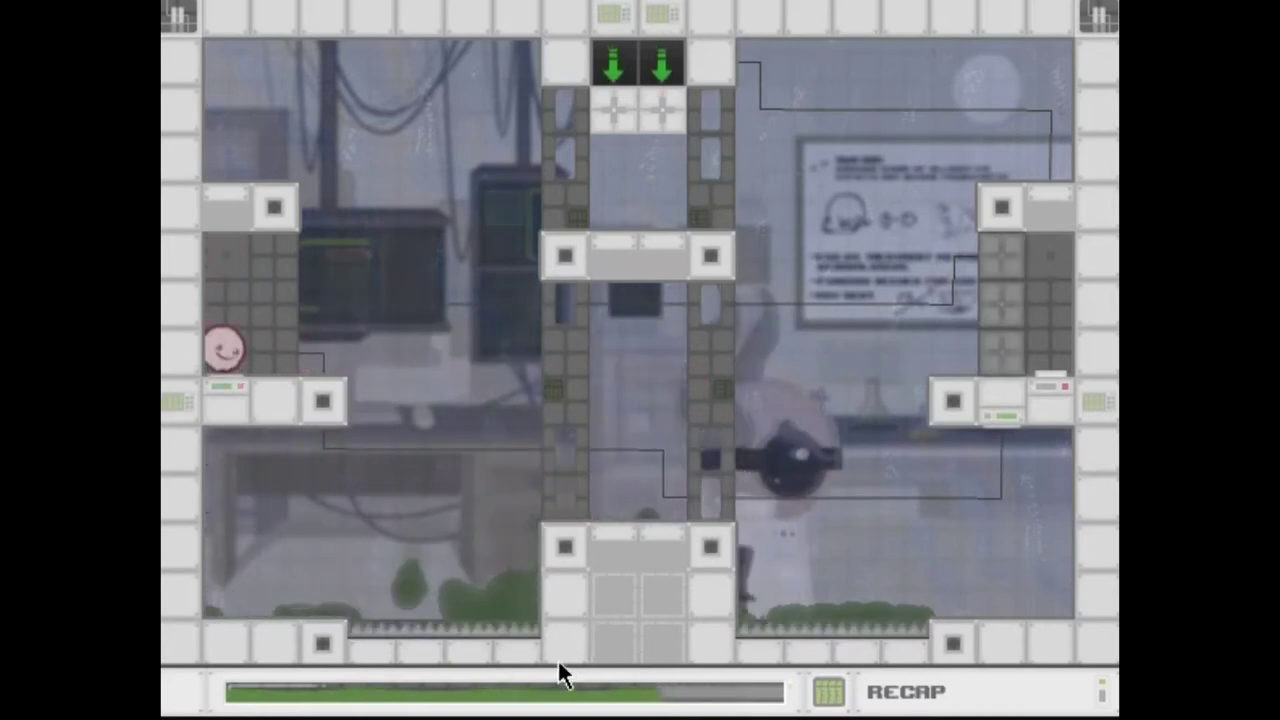
key(Down)
key(Right)
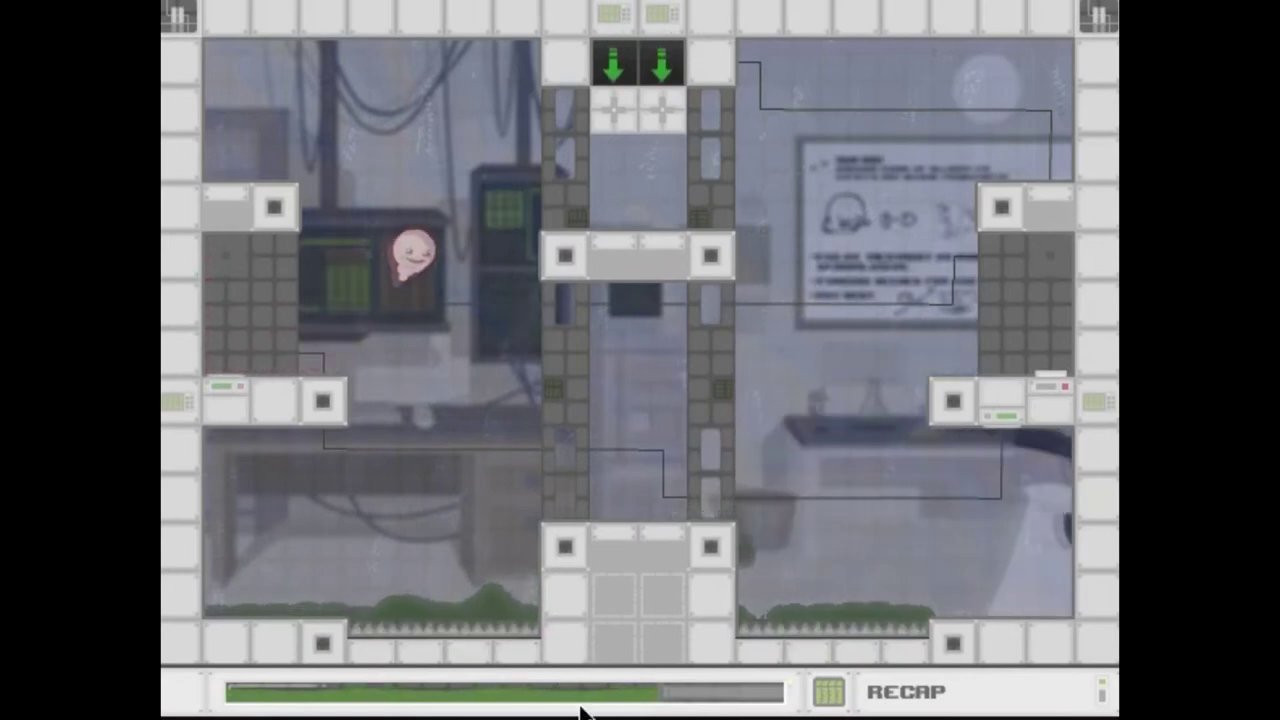
key(Down)
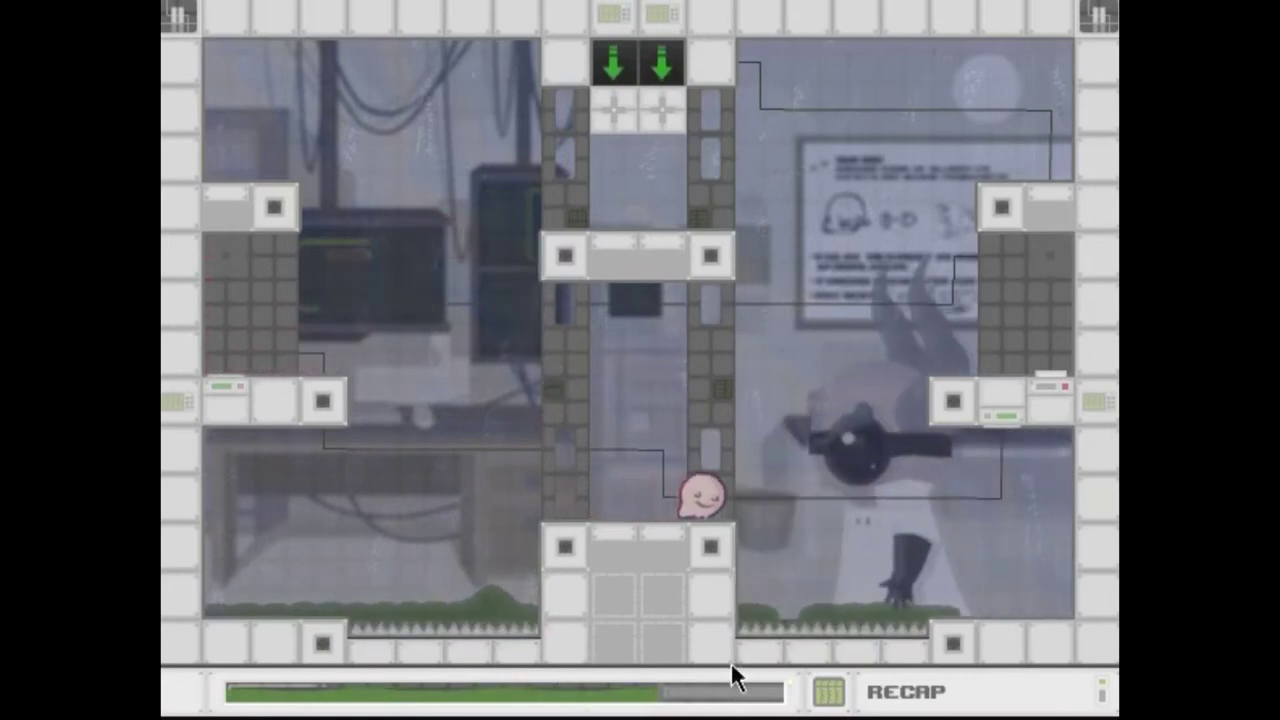
key(Right)
key(Down)
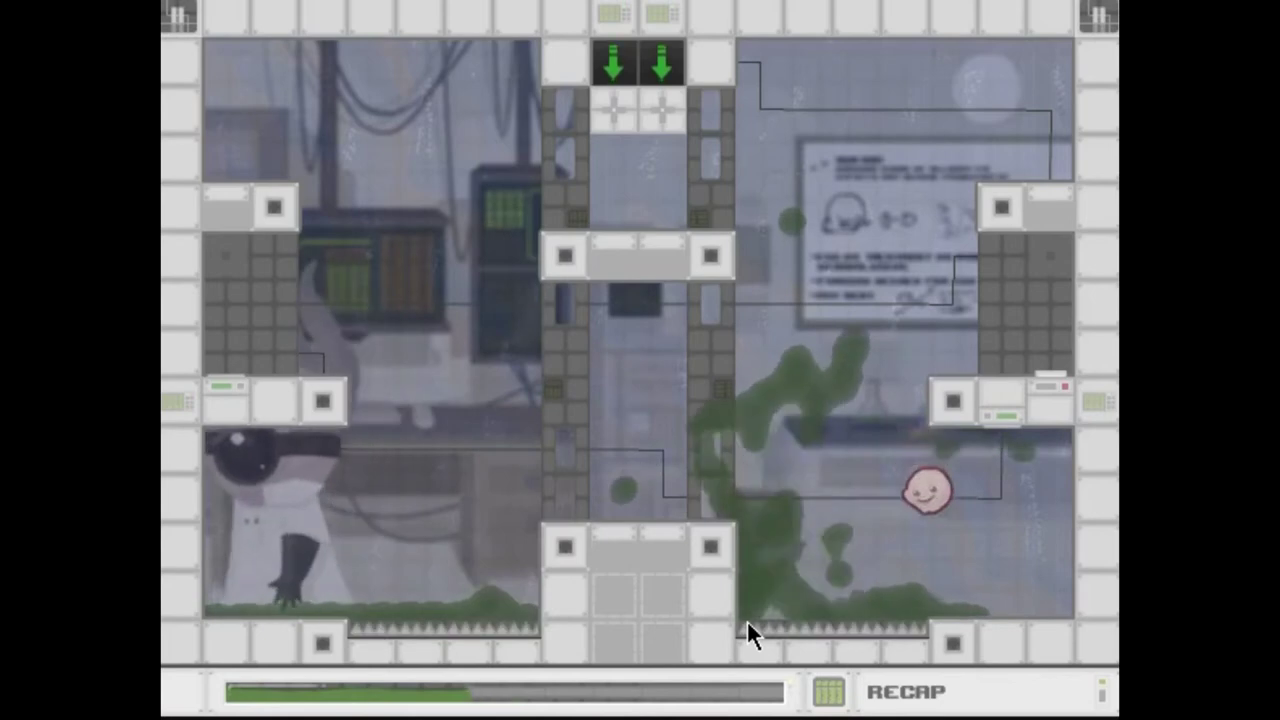
key(Right)
key(Down)
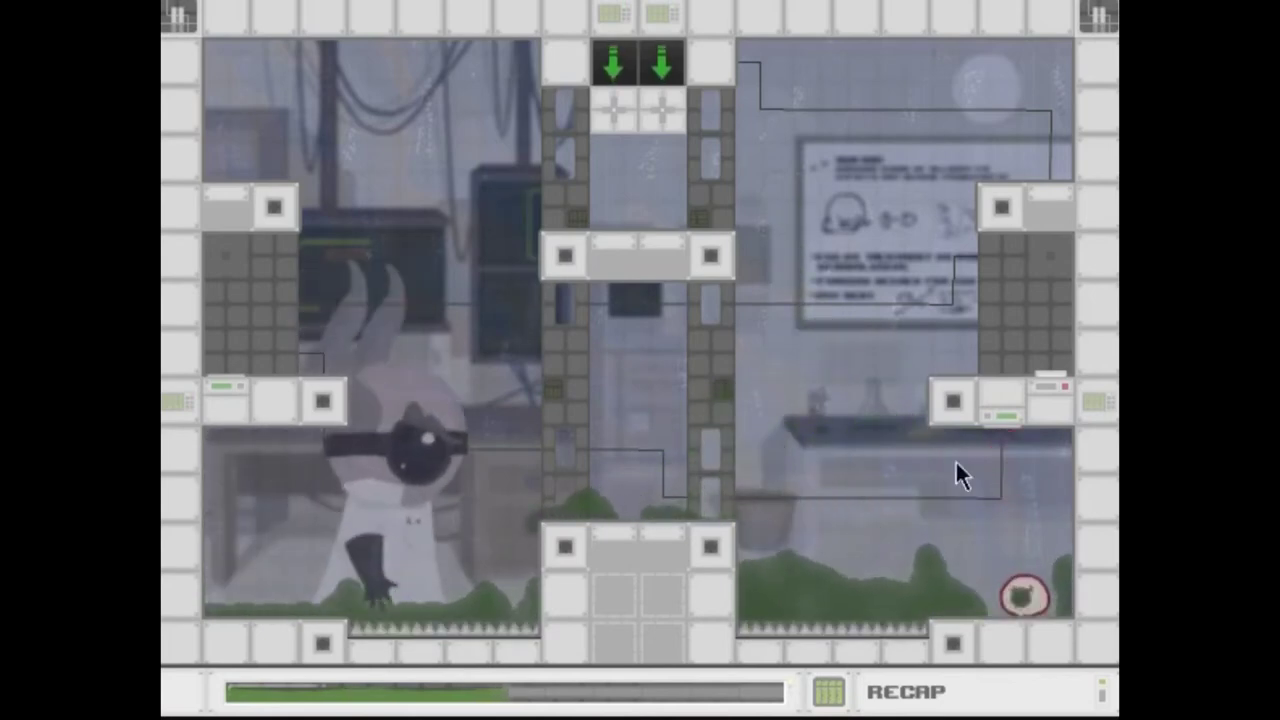
key(Right)
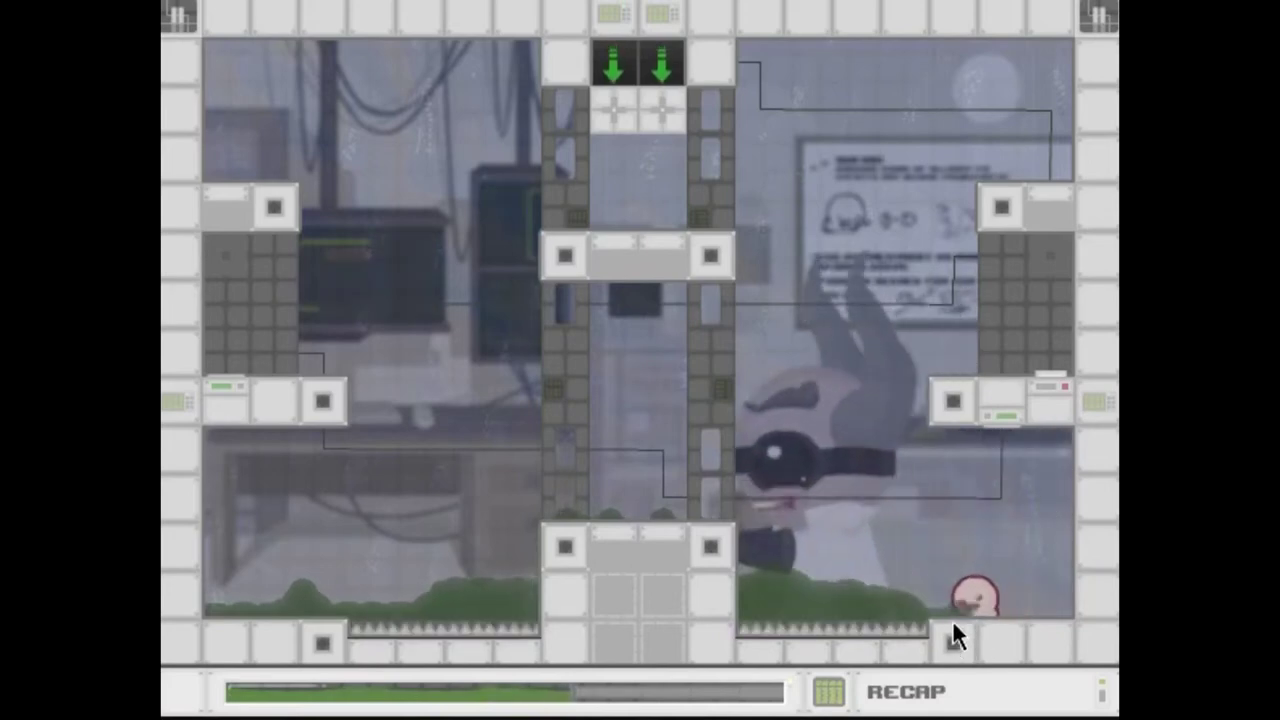
Jump up through the central shaft onto the right ledge and launch to the top exit
key(Left)
key(Right)
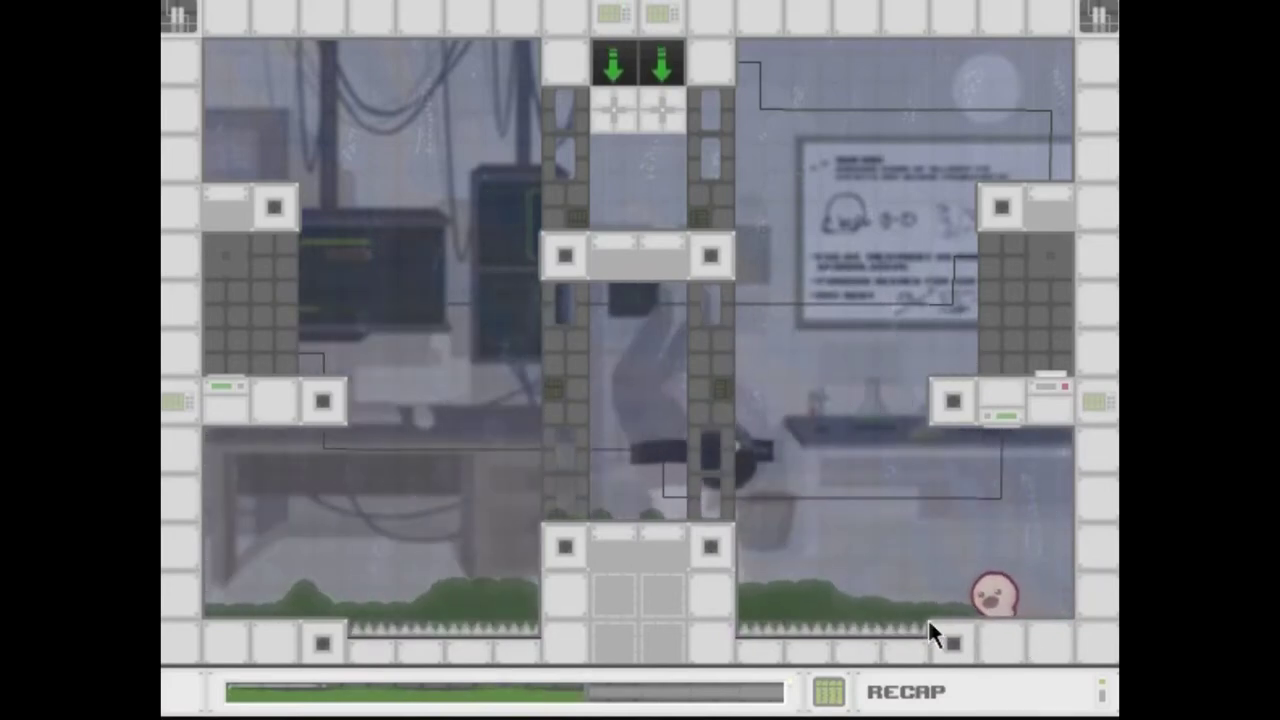
key(Left)
key(Left)
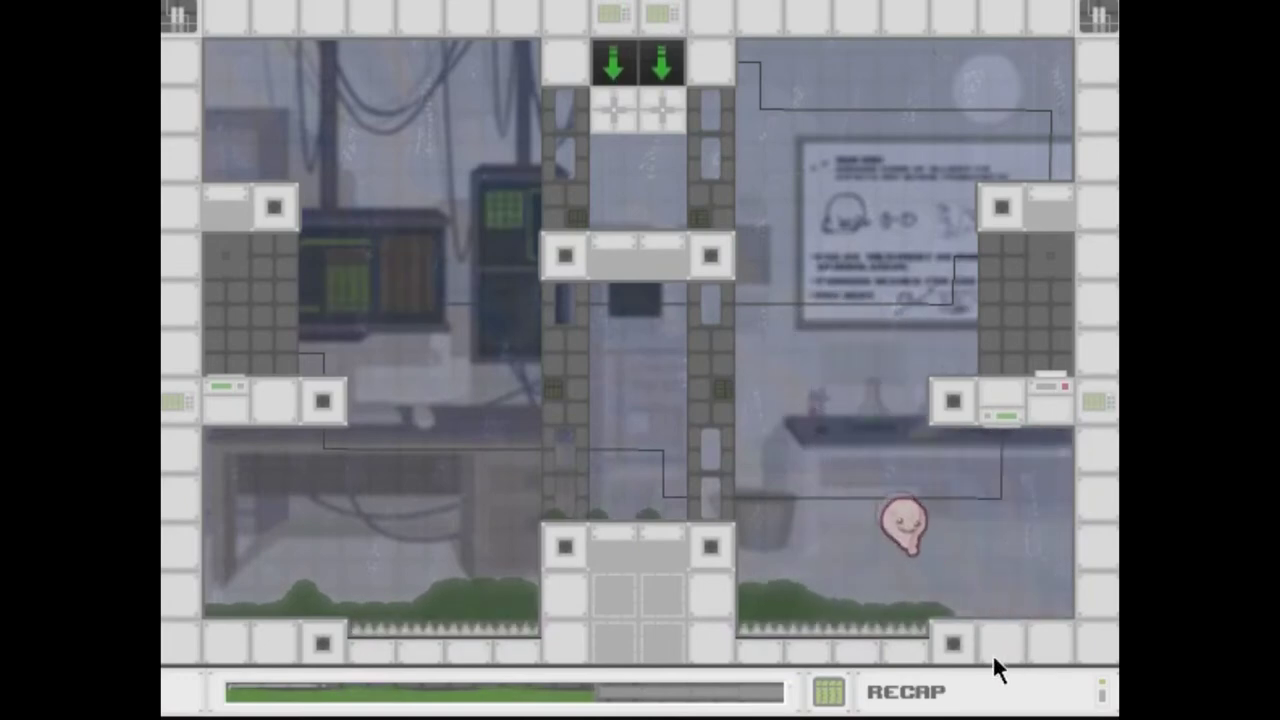
key(Left)
key(Left)
key(Right)
key(space)
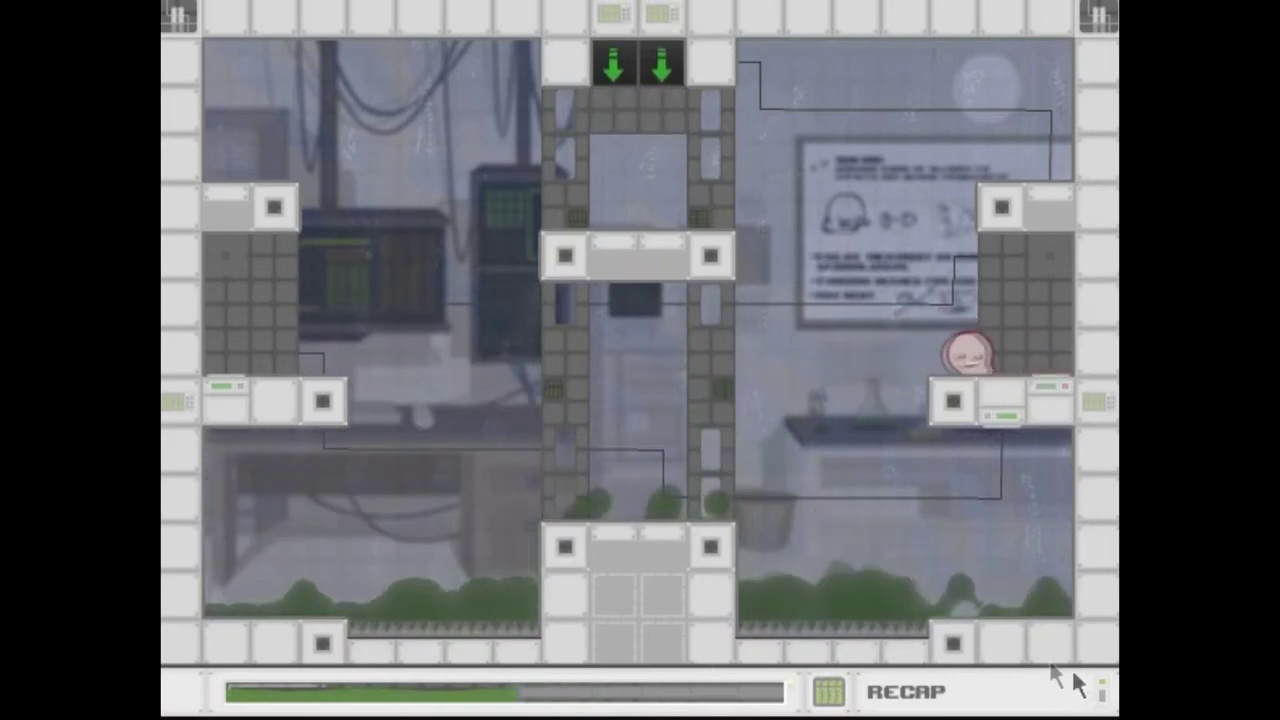
key(Left)
key(space)
key(Left)
key(space)
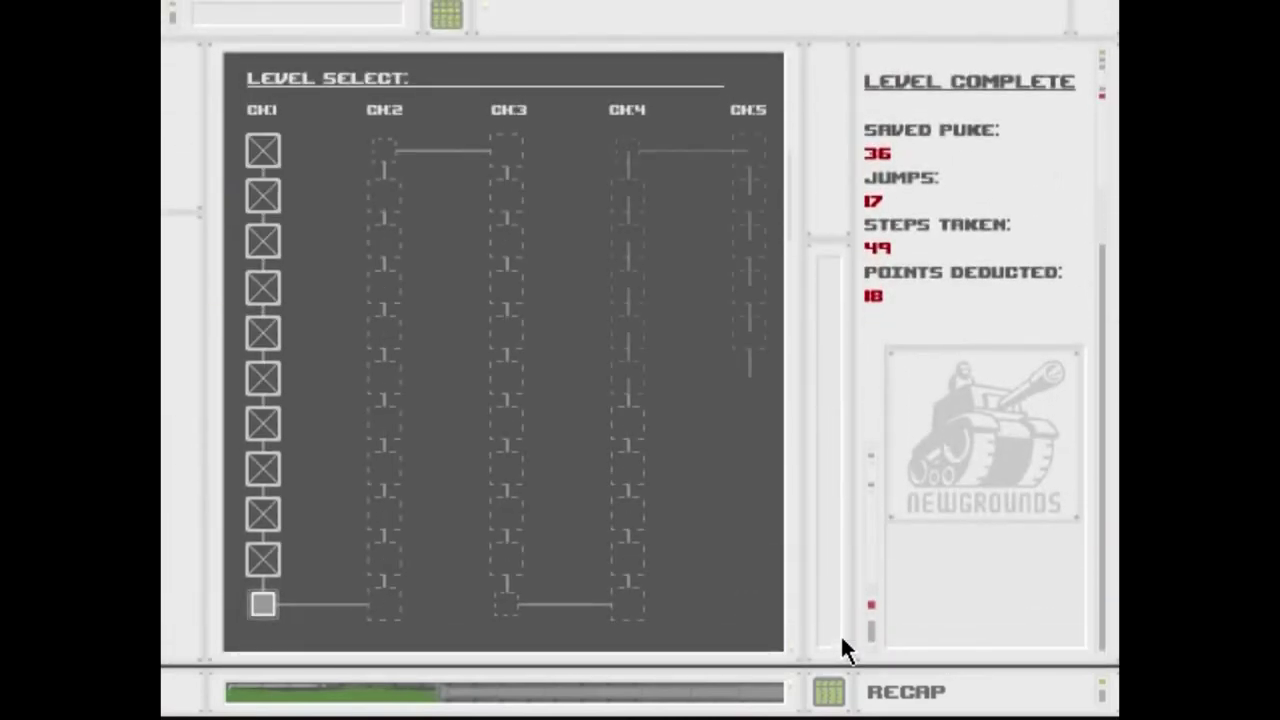
Watch the Chapter 1 ending scene, then start Chapter 2's Learning to Fly
click(258, 605)
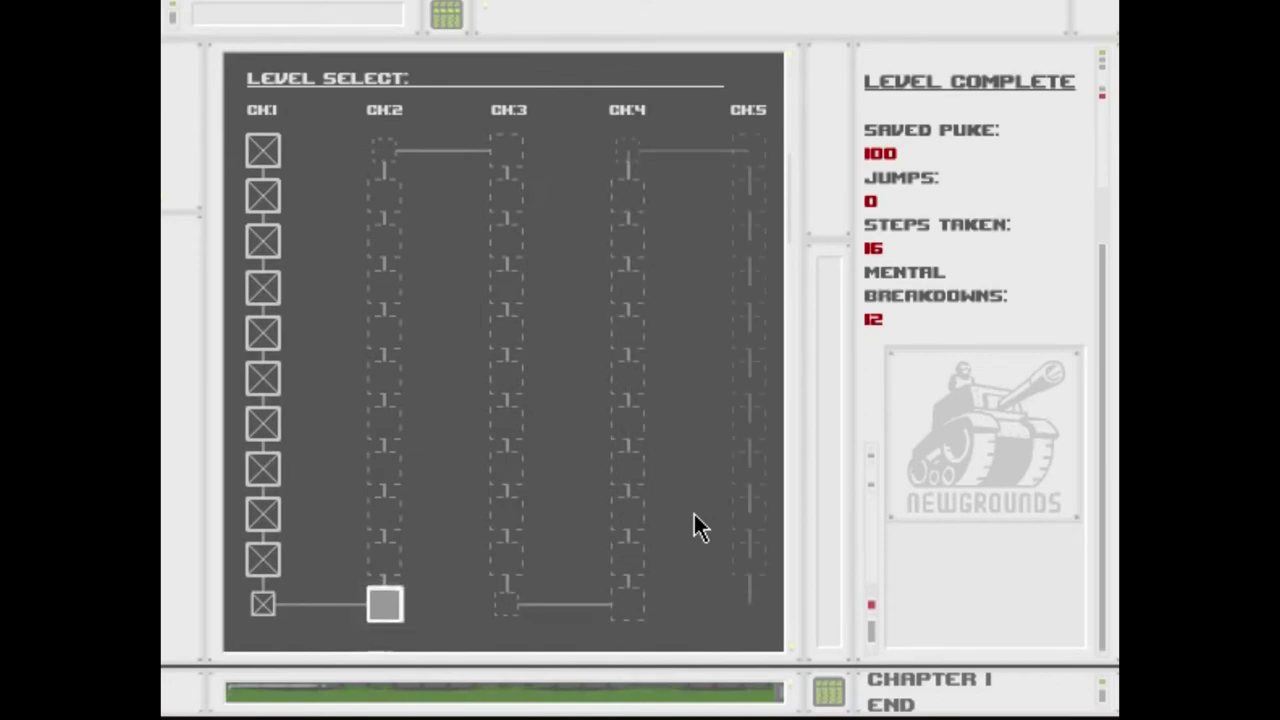
click(384, 604)
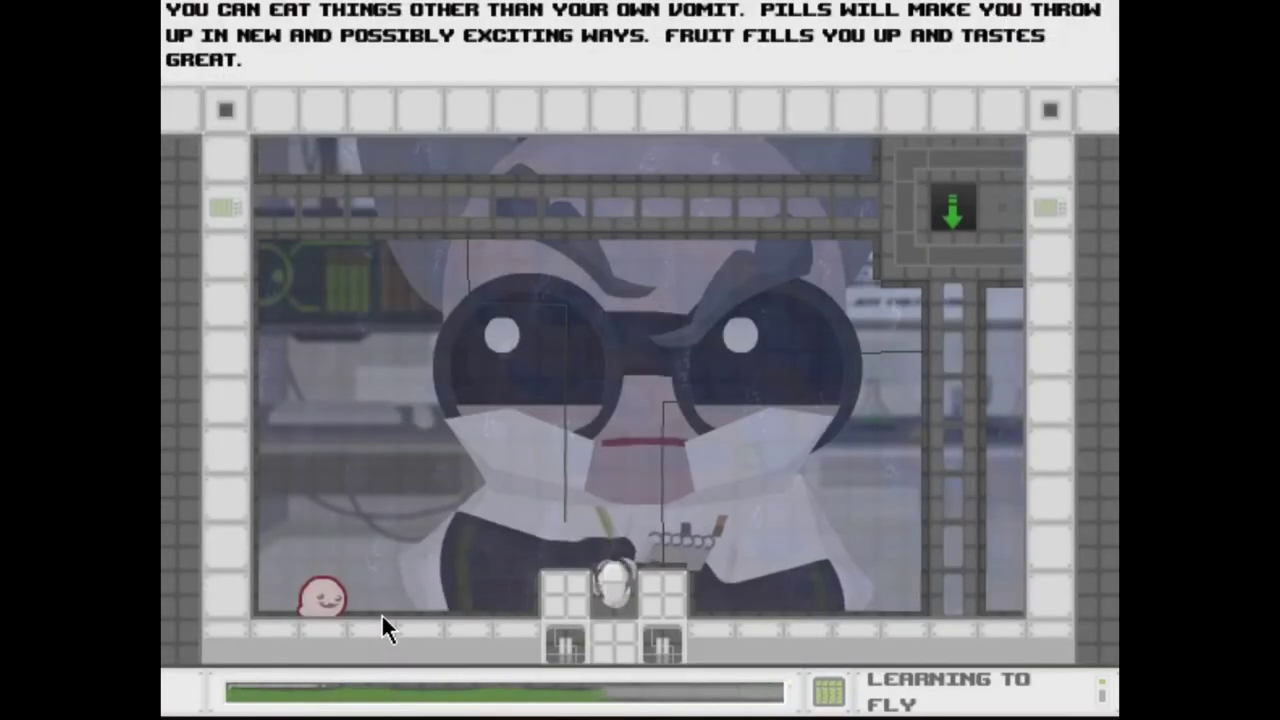
Hop to the right floor, spew green vomit up the shaft, and drop onto the centre-block pill
key(Right)
key(Right)
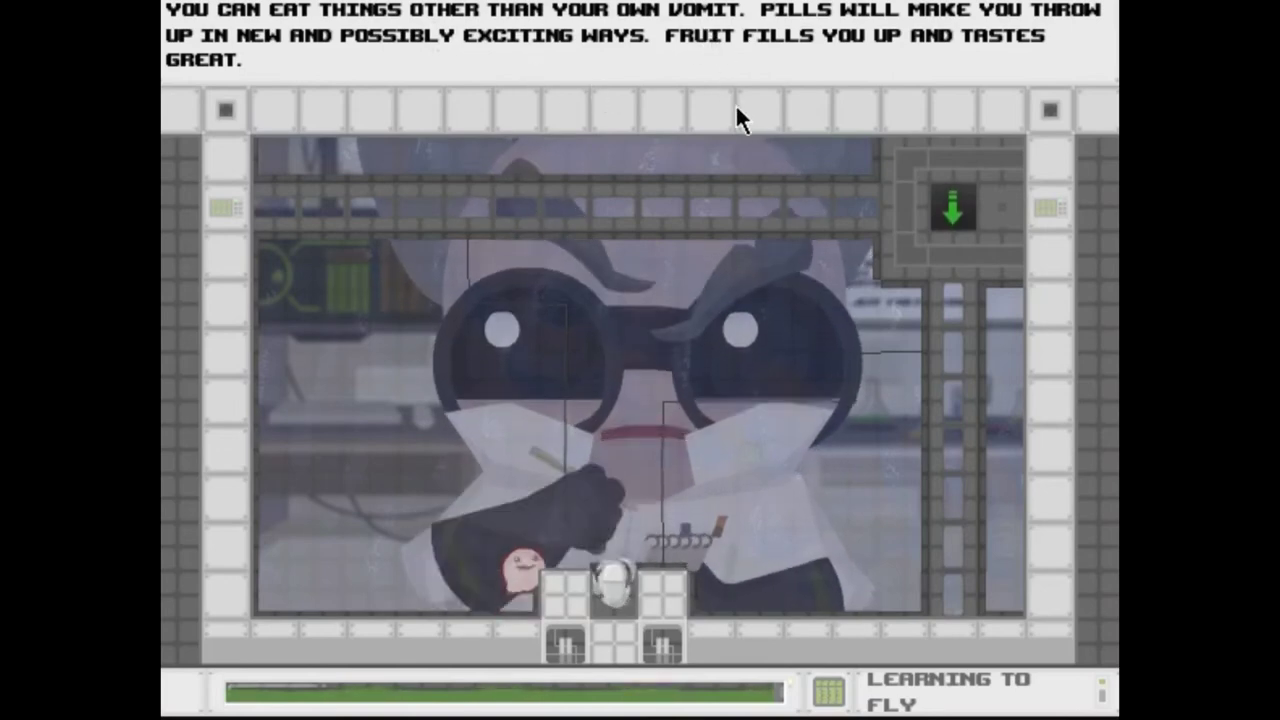
key(Up)
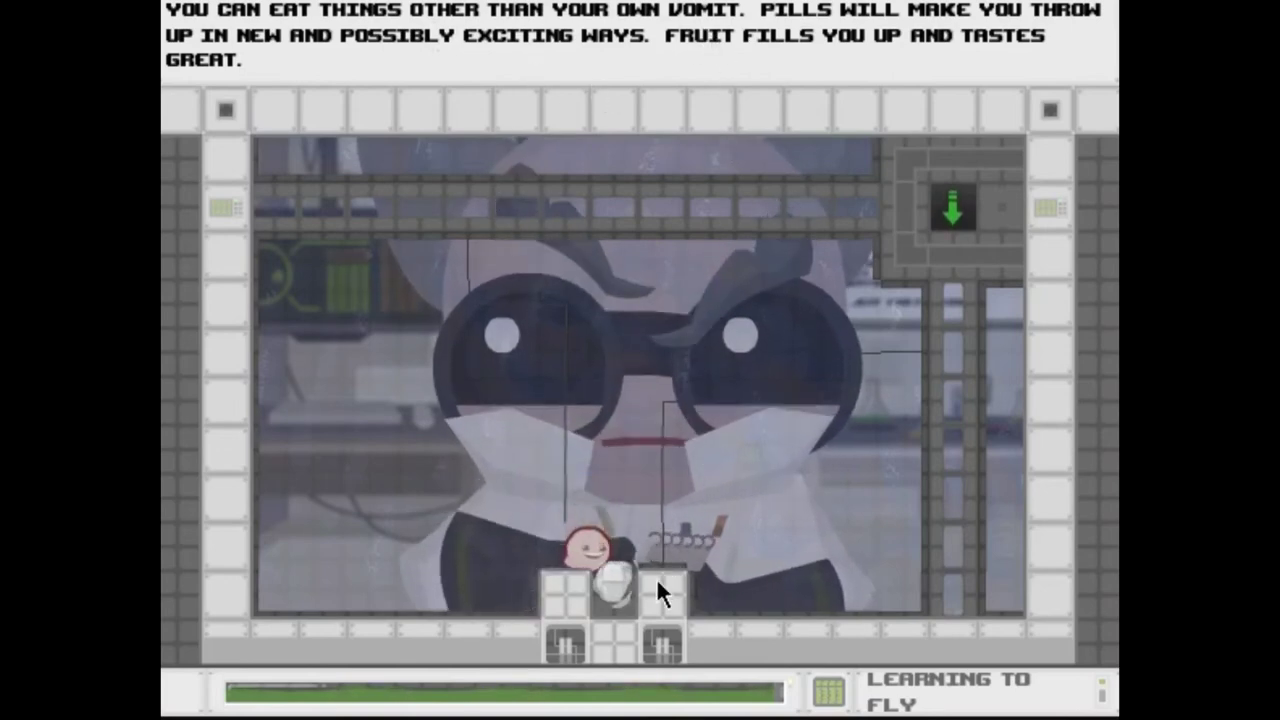
key(Right)
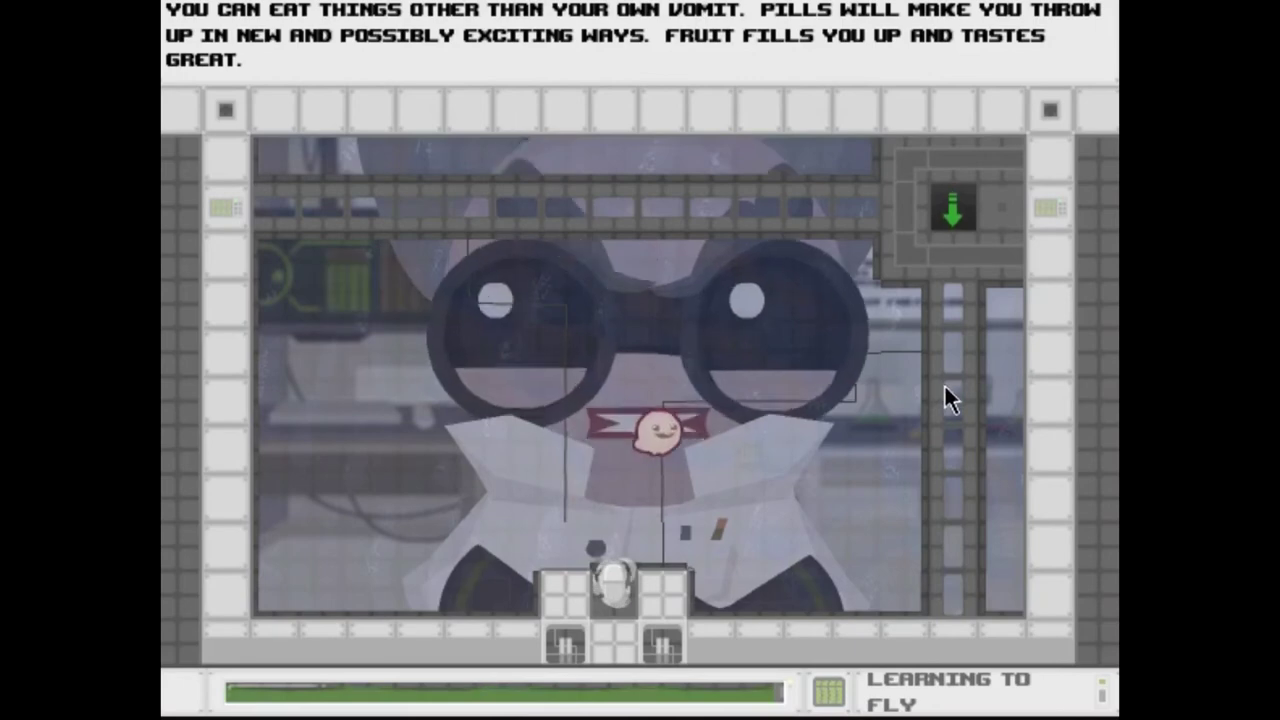
key(space)
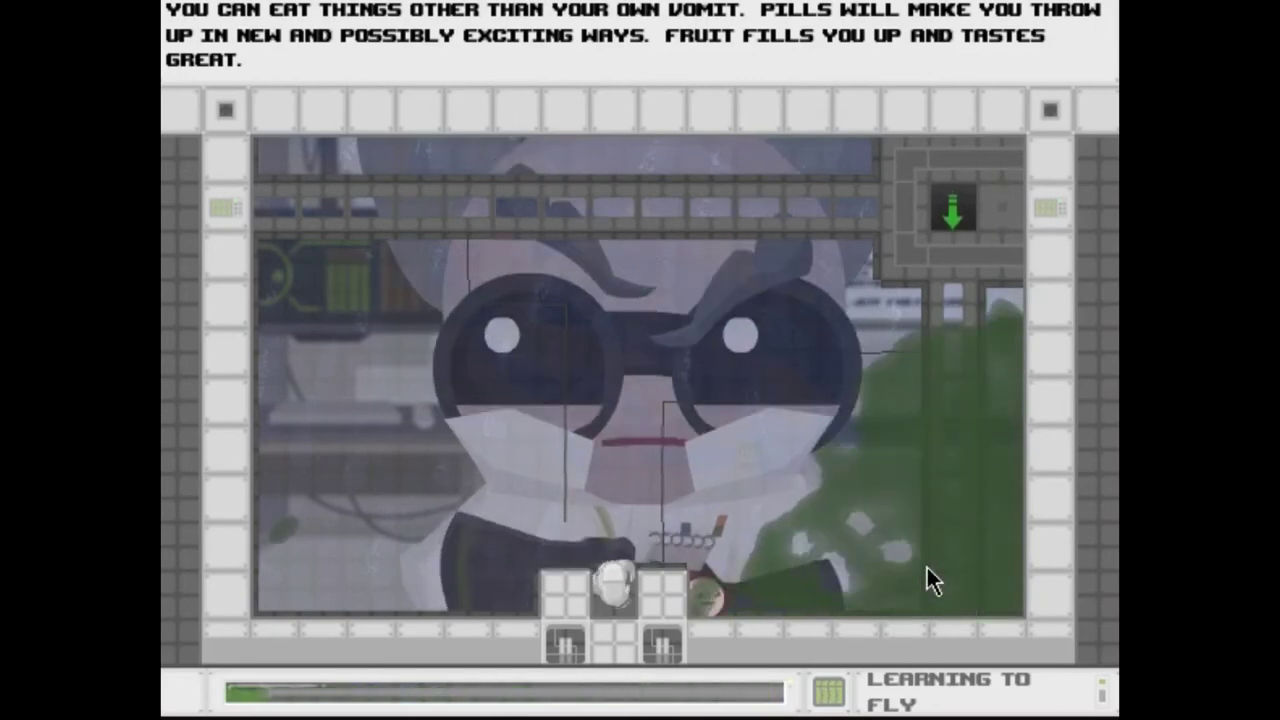
key(Left)
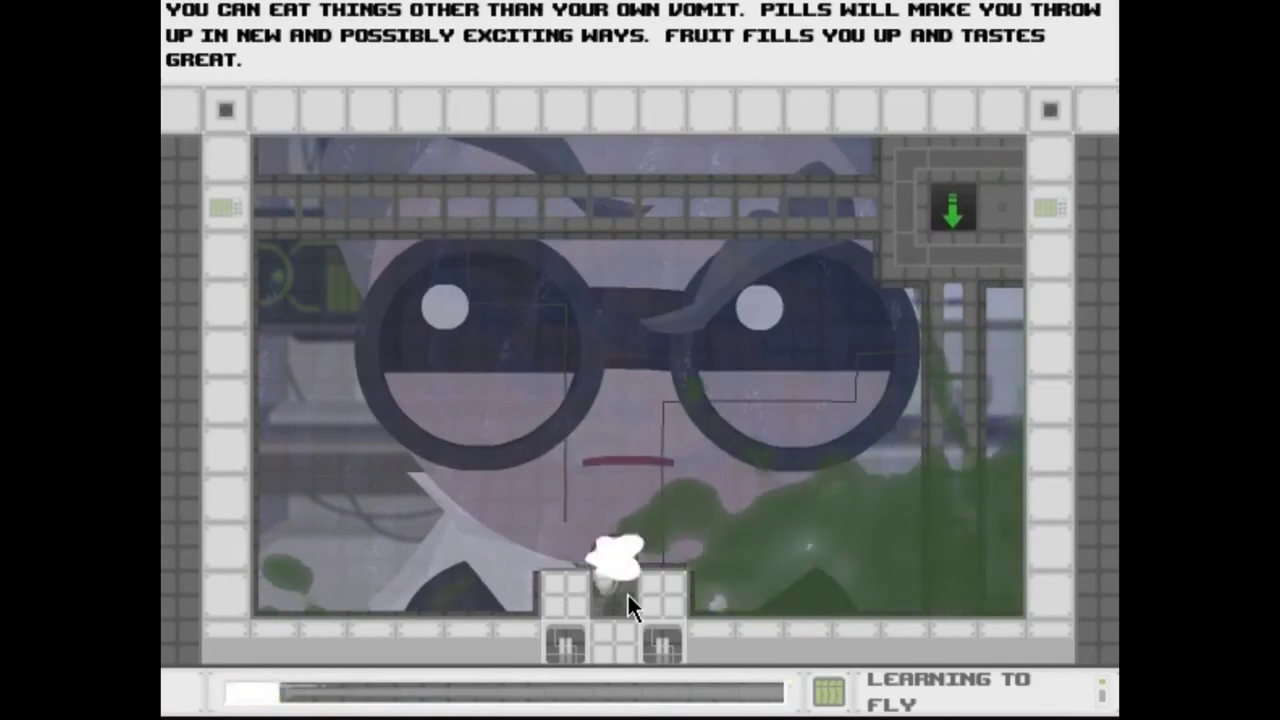
key(Down)
Jump out of the blocks, return above them, and leap up-left to take off
key(Up)
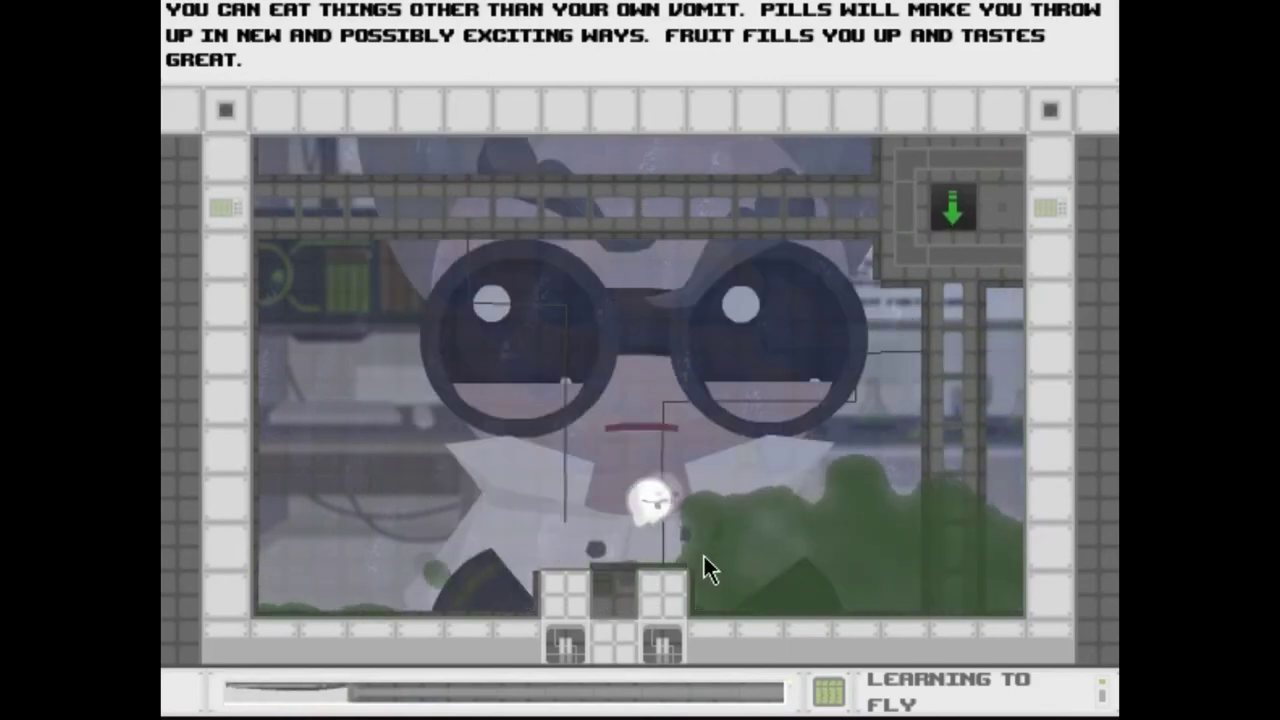
key(Right)
key(Right)
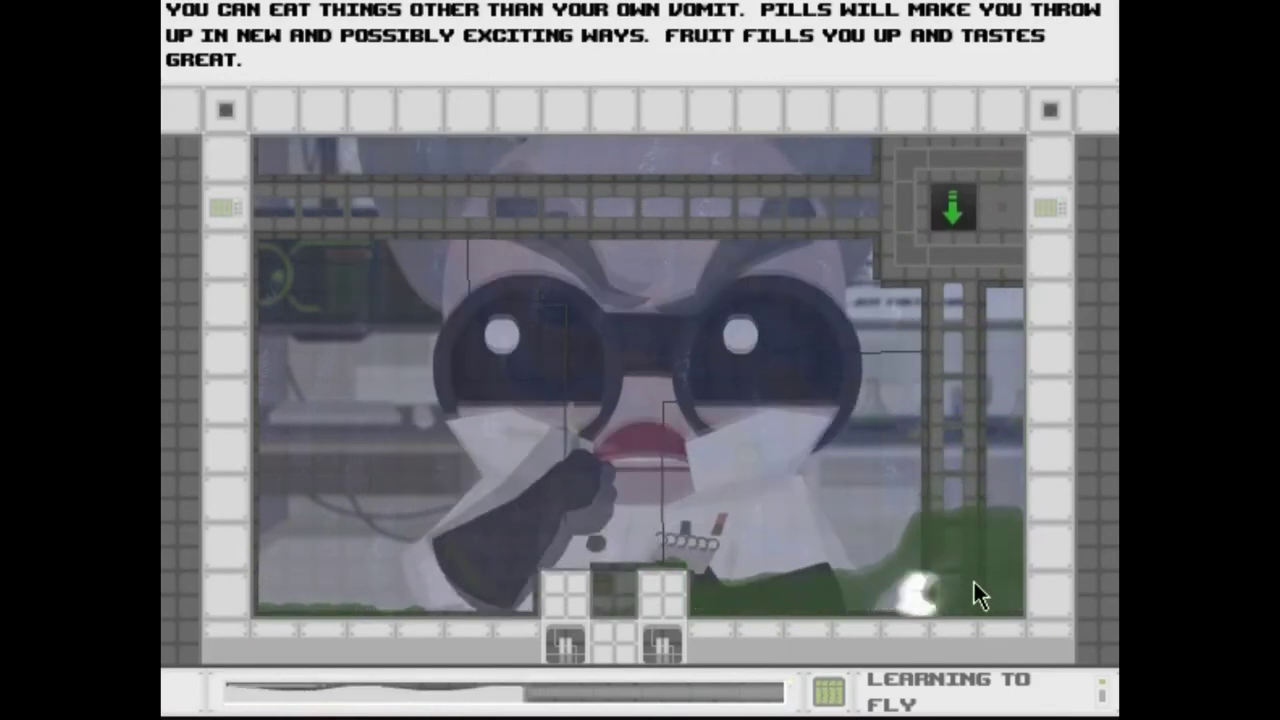
key(Left)
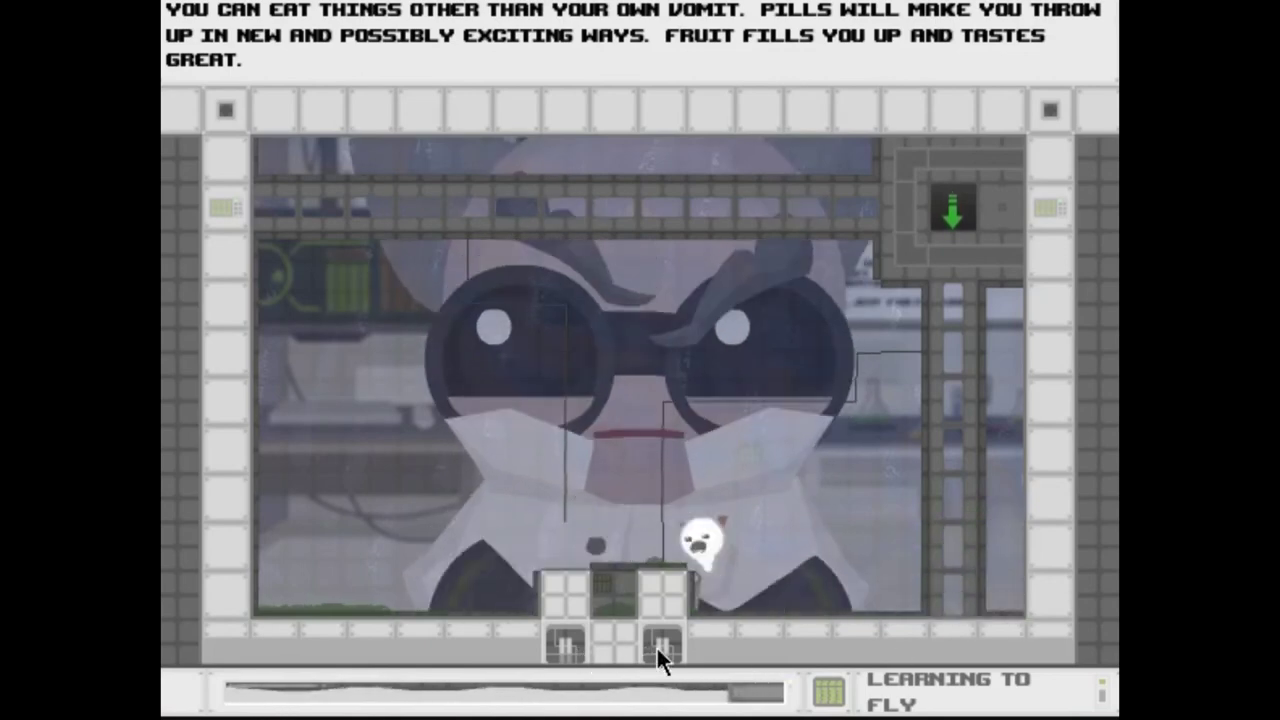
key(Up)
key(Left)
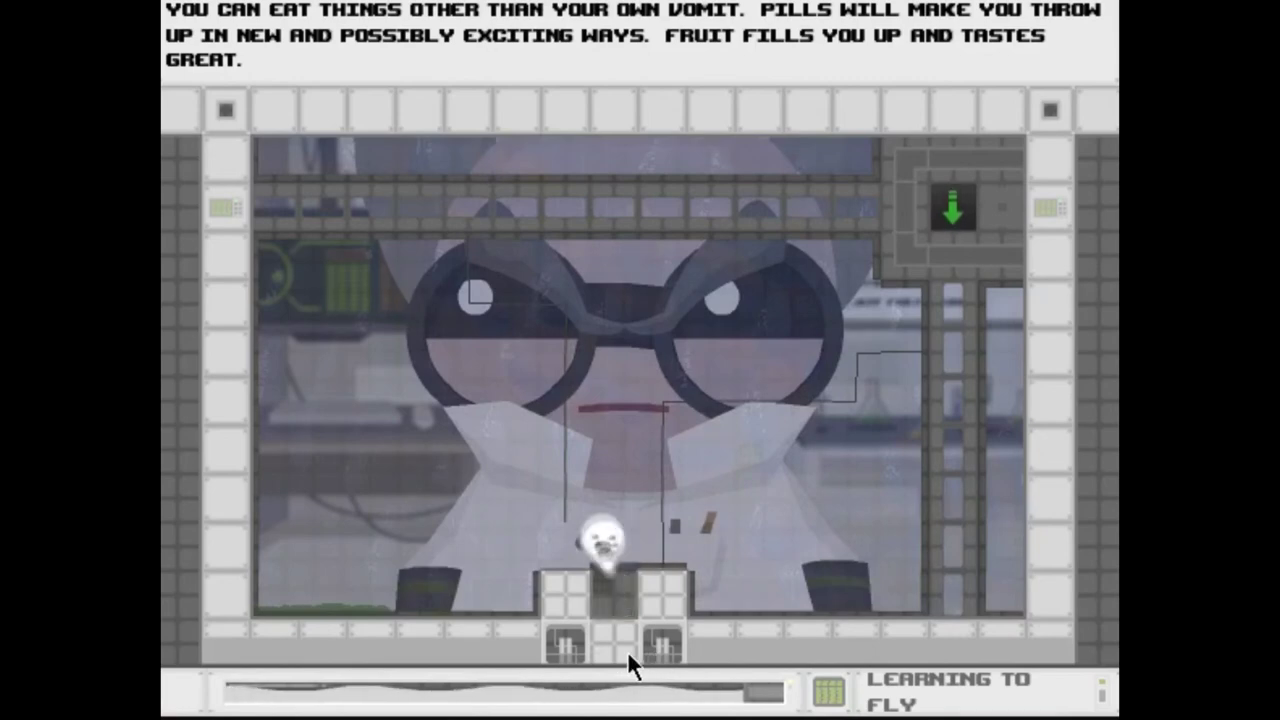
key(Left)
key(Up)
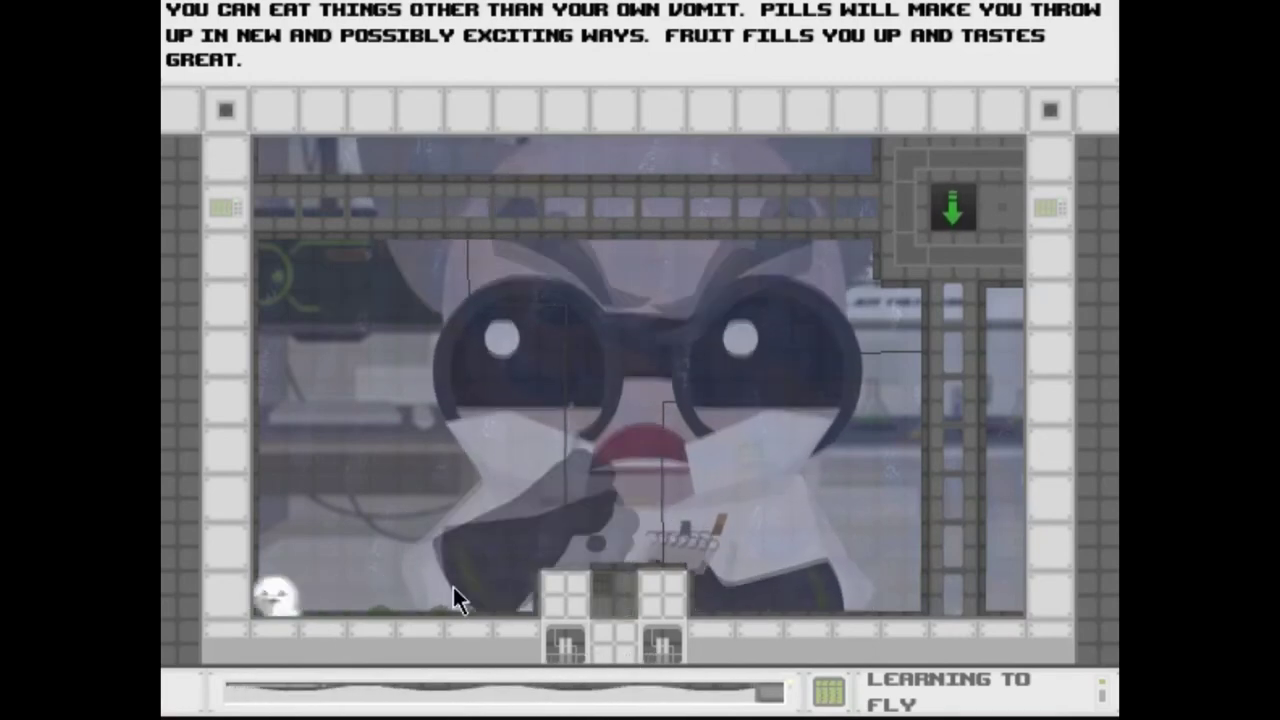
key(Right)
Fly up-right on white cloud vomit, climbing through the cloud to the right wall
key(Up)
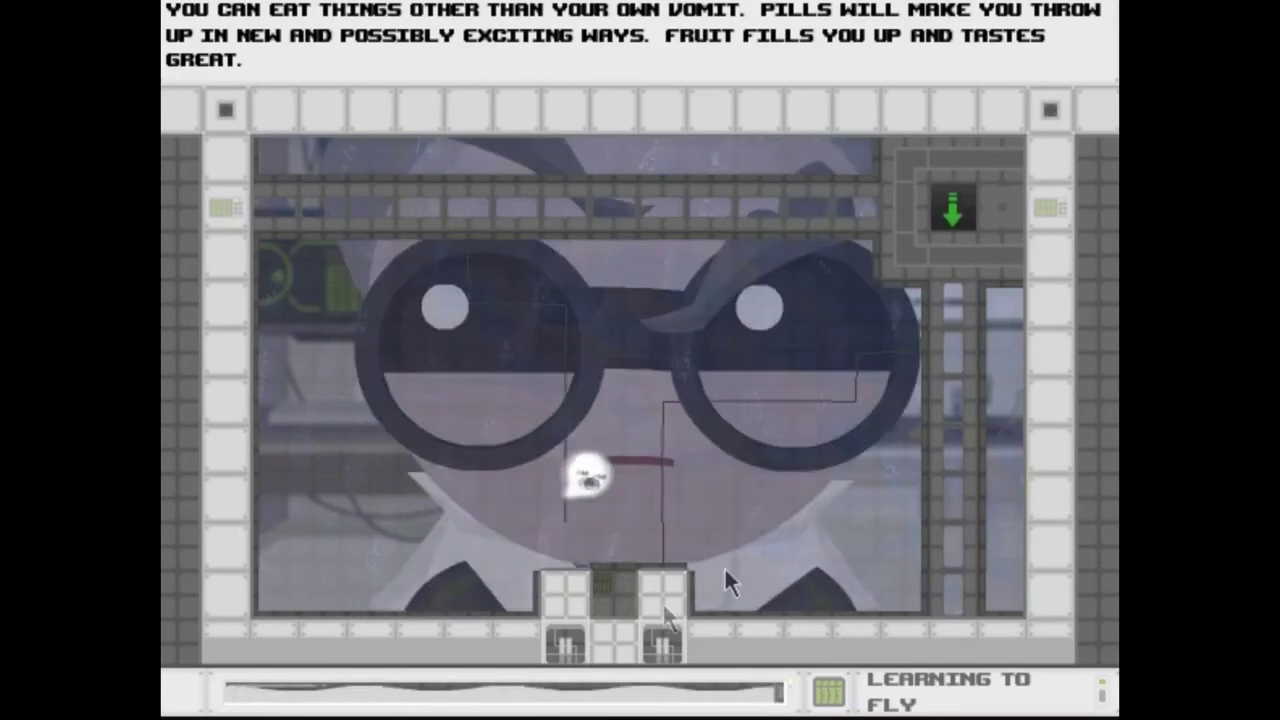
key(Up)
key(Right)
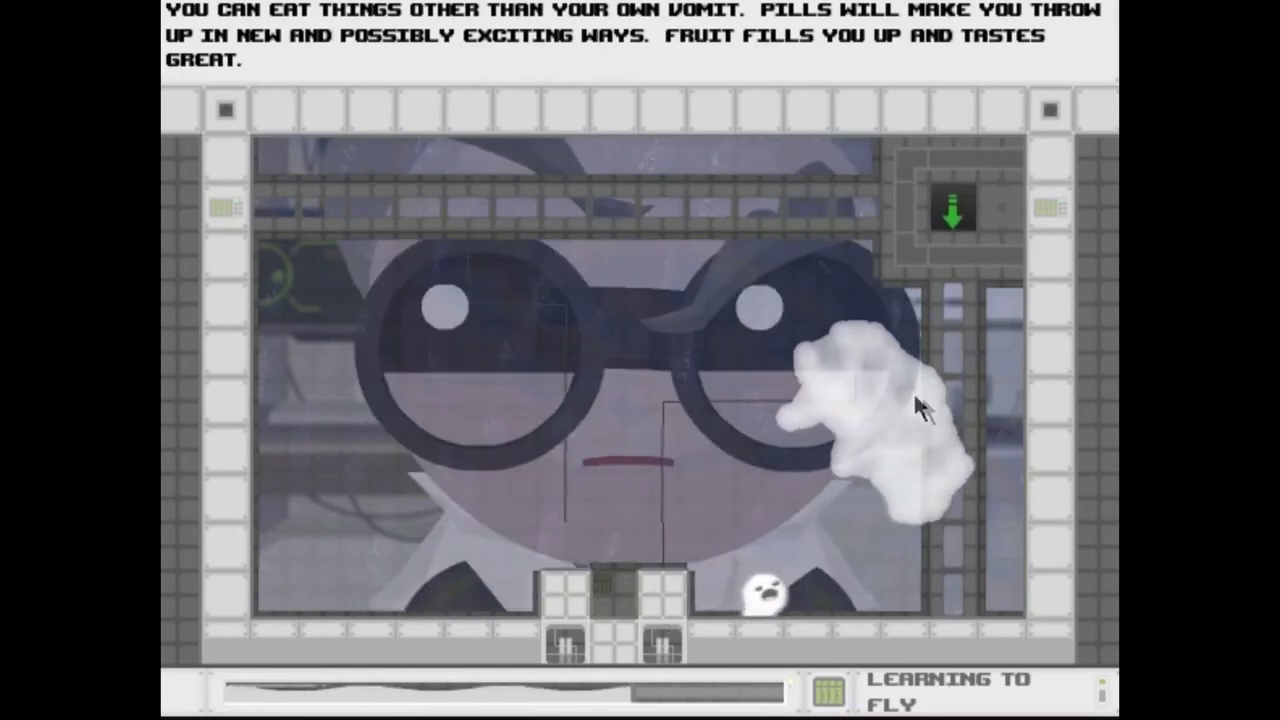
key(Up)
key(Right)
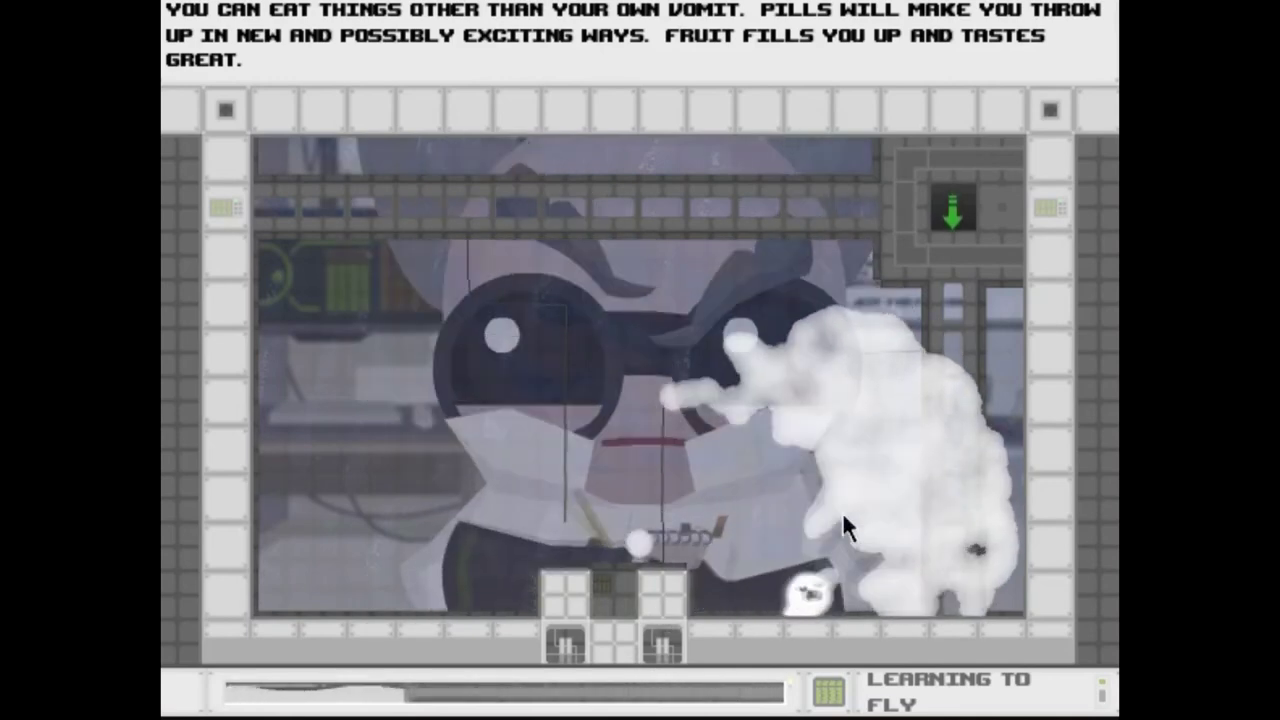
key(Up)
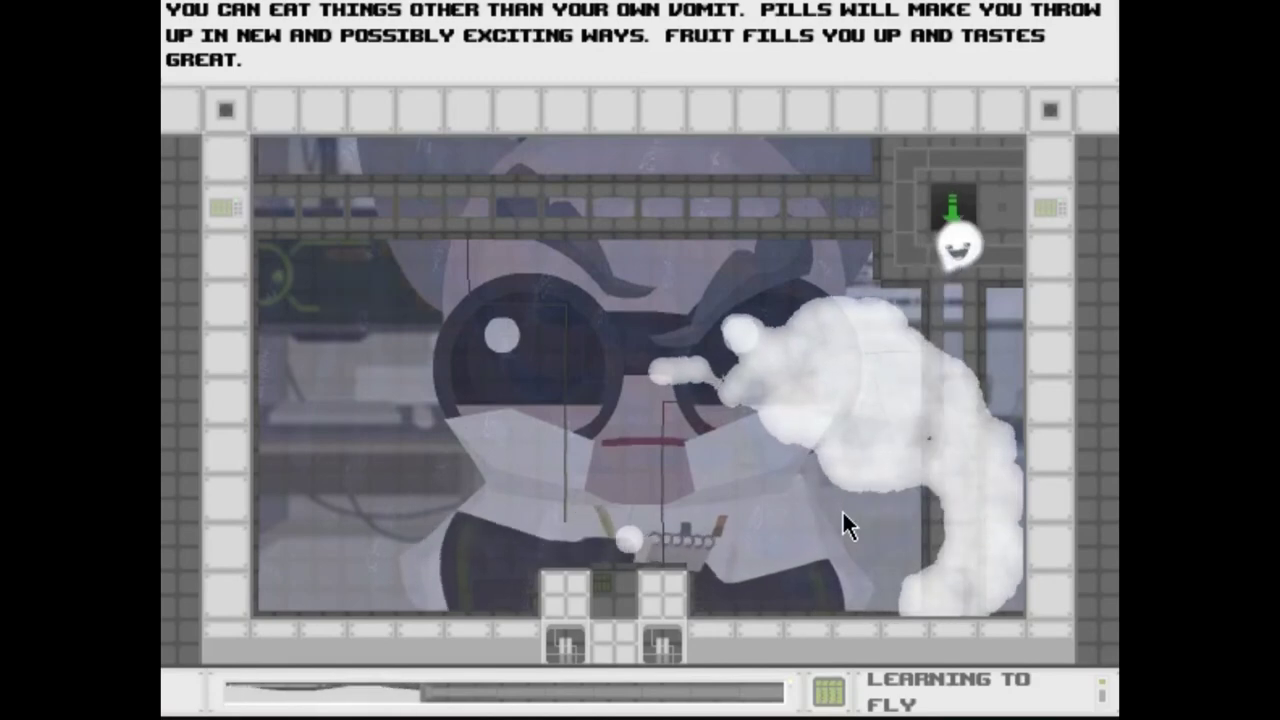
key(Left)
key(Right)
key(Up)
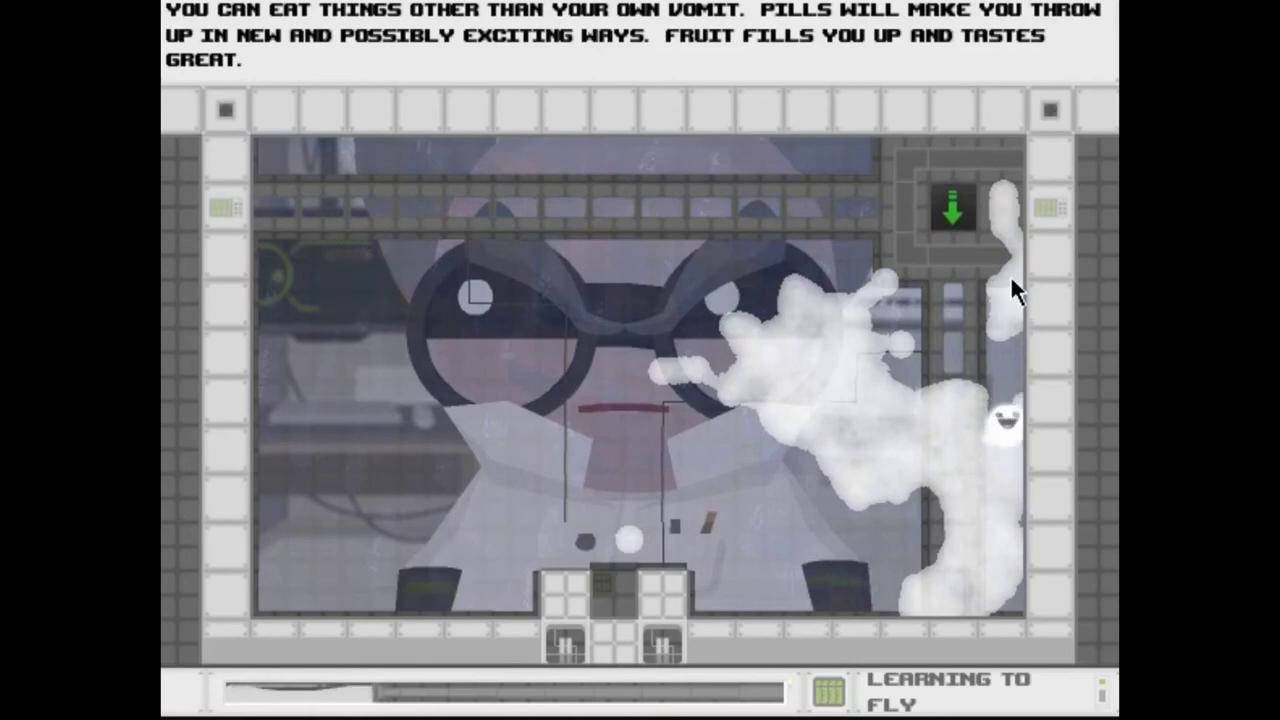
Spew a big cloud and fly up through it to the green exit arrow
key(Left)
key(Up)
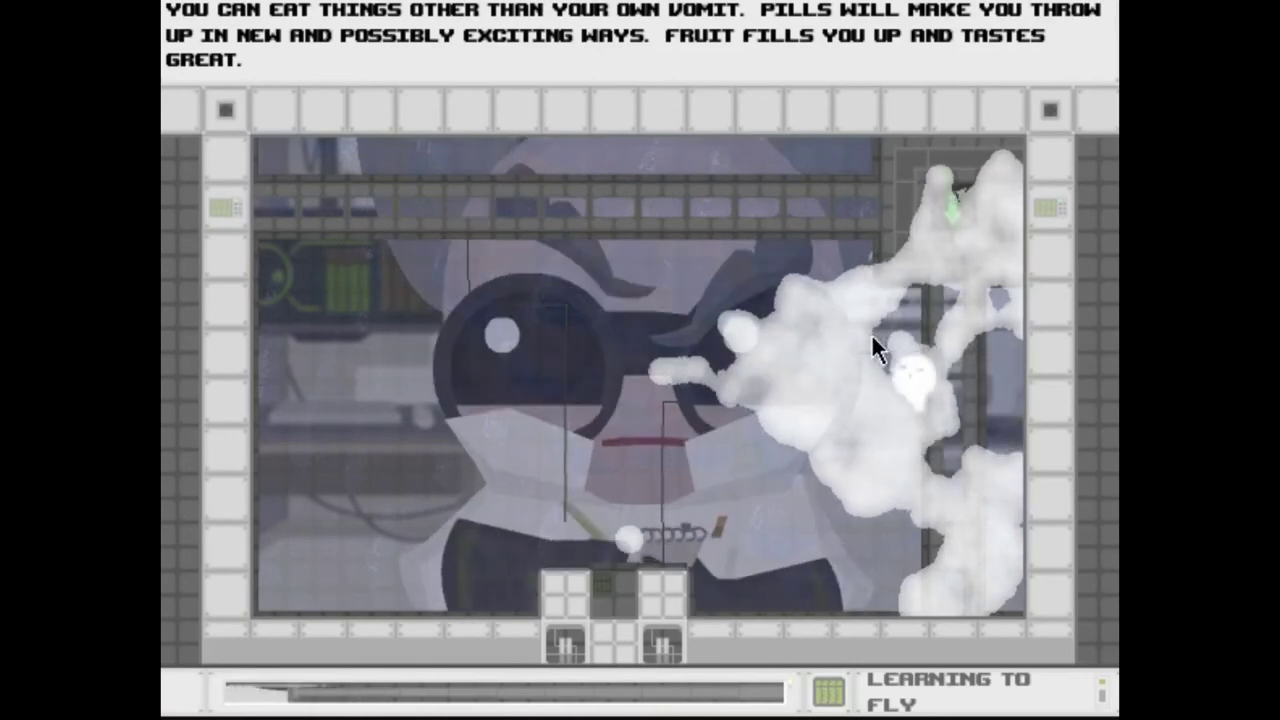
key(Up)
key(Left)
key(Left)
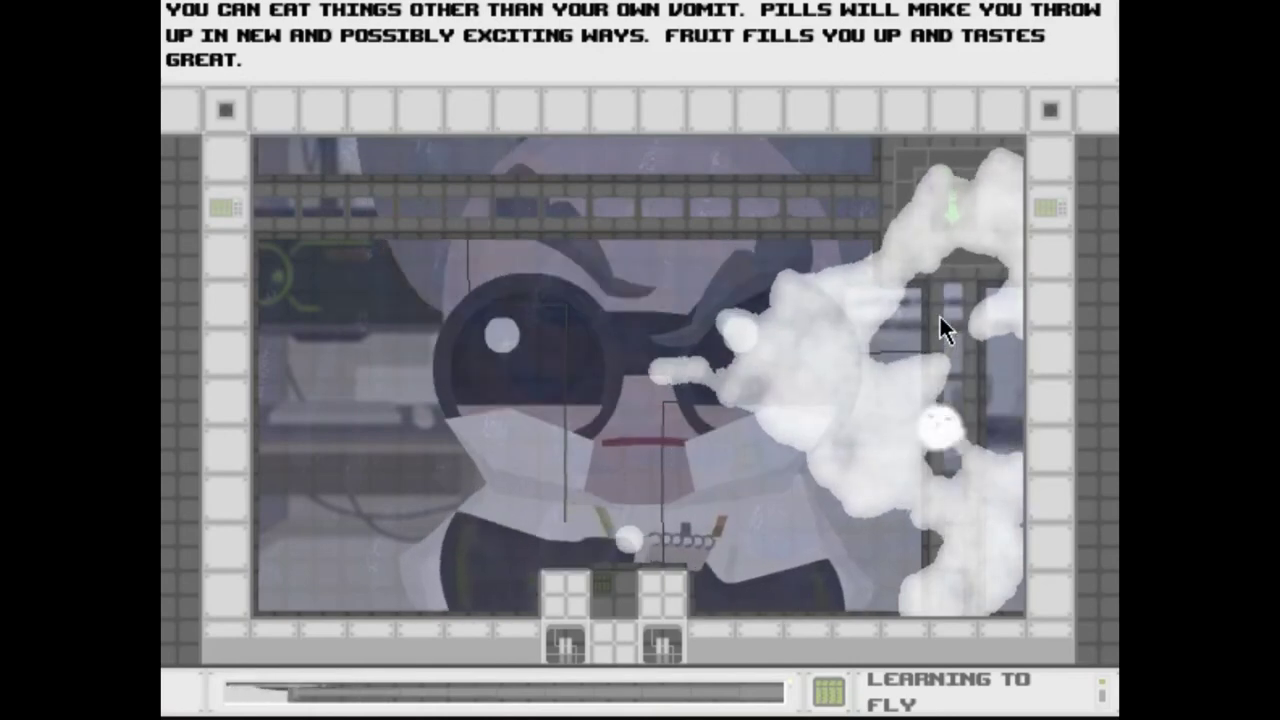
key(Up)
key(Up)
key(Right)
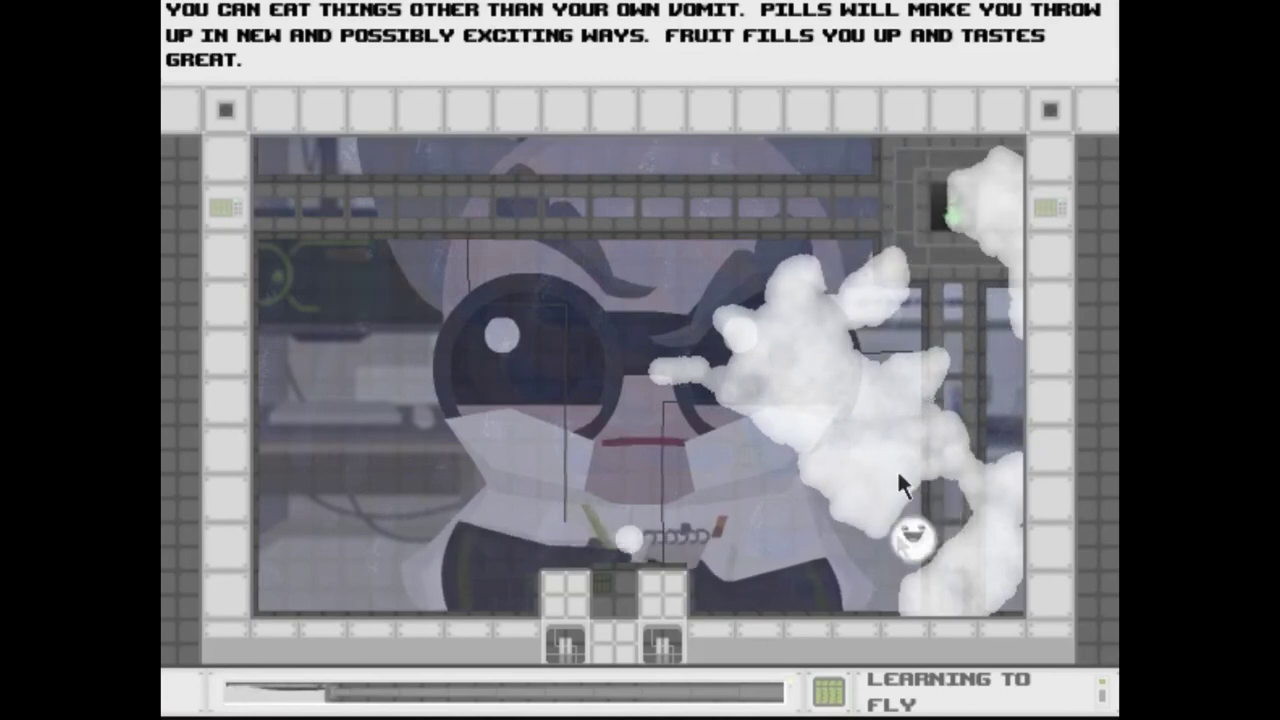
key(Right)
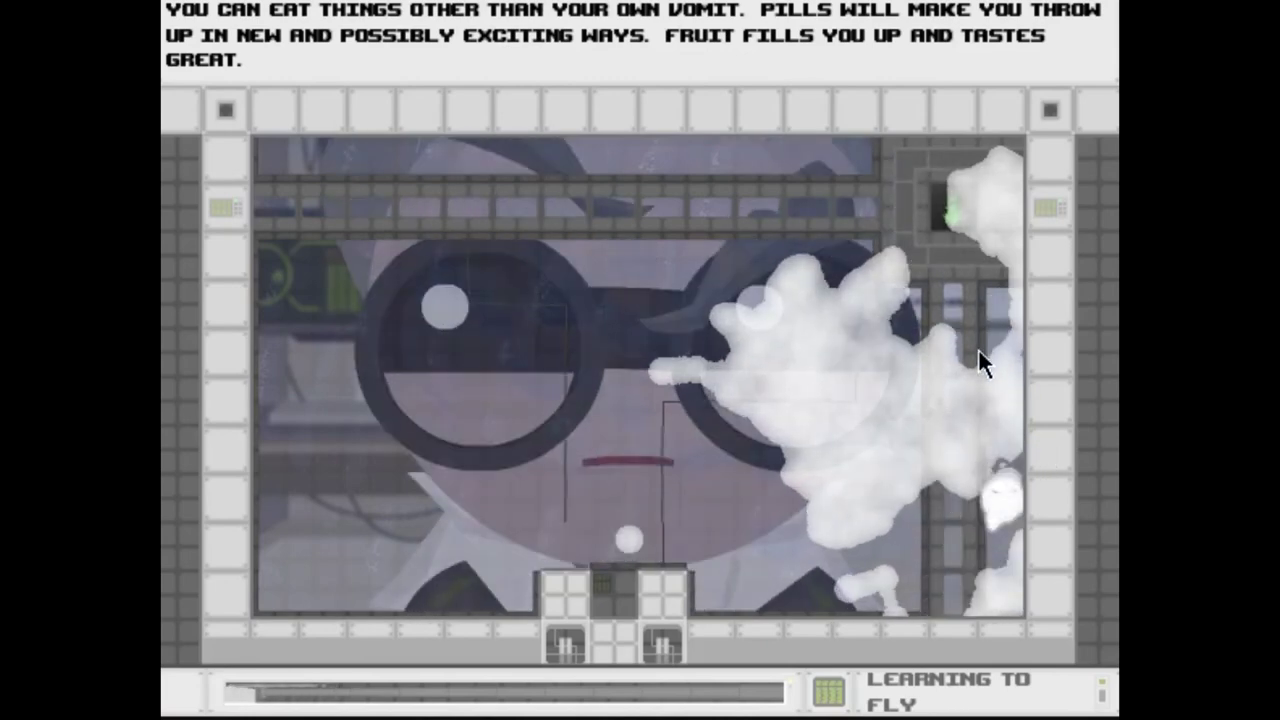
key(Left)
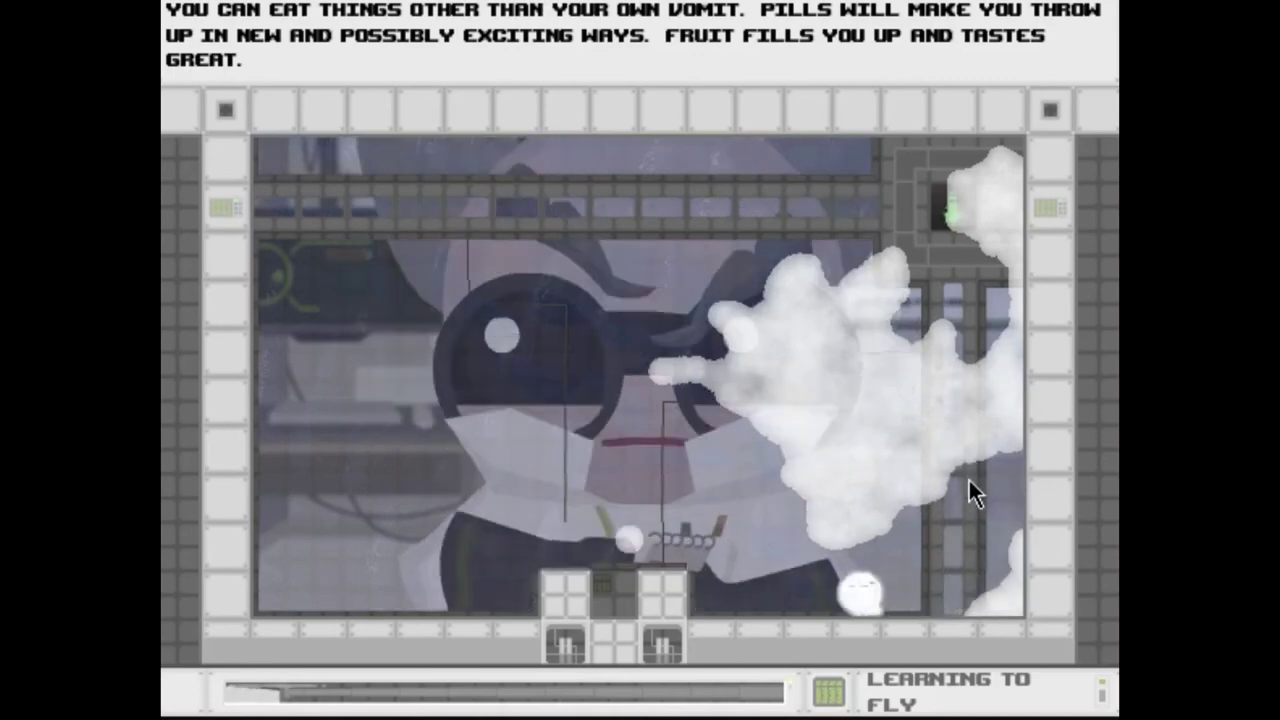
key(Up)
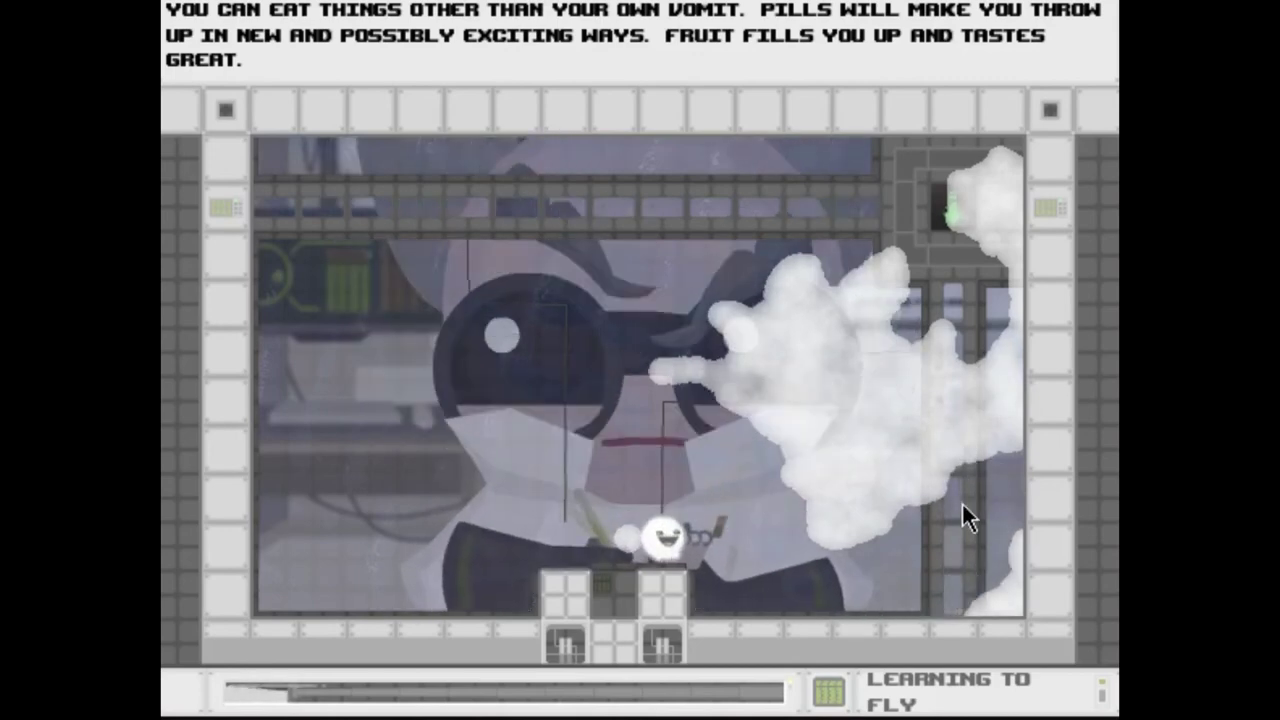
key(Up)
key(Right)
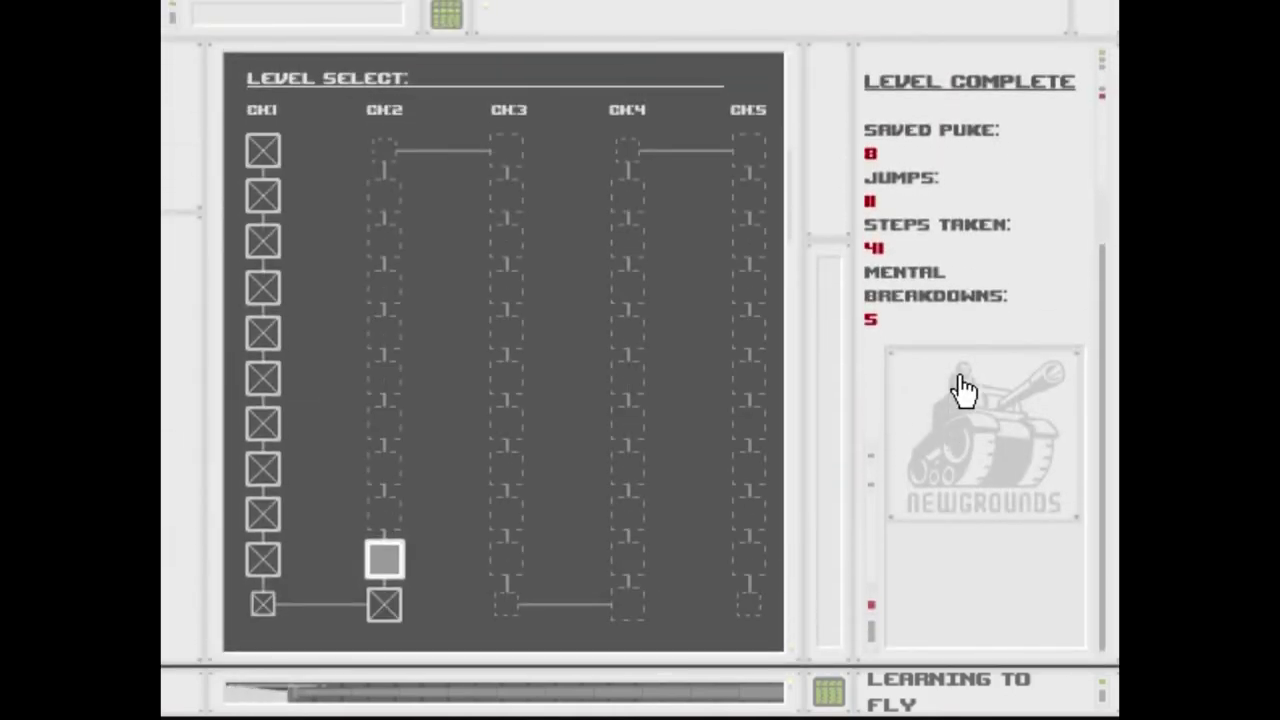
Start Cloud Swimming from the highlighted second CH2 level box
click(393, 590)
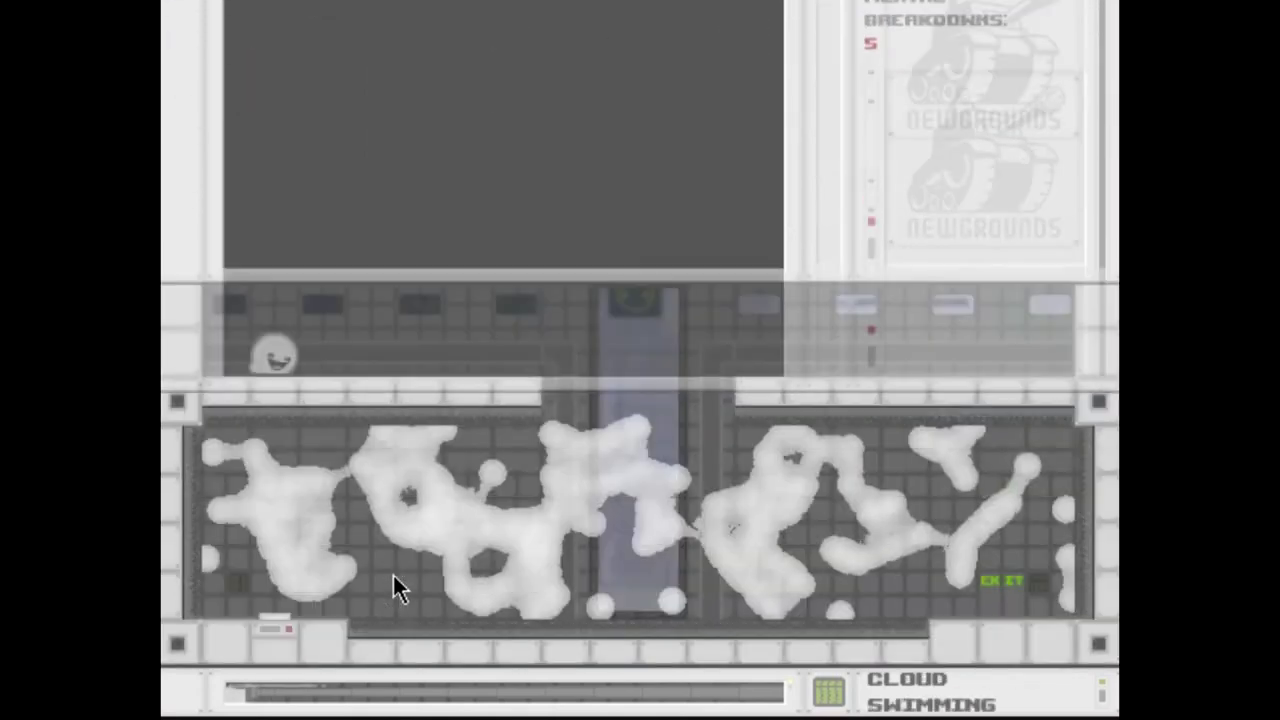